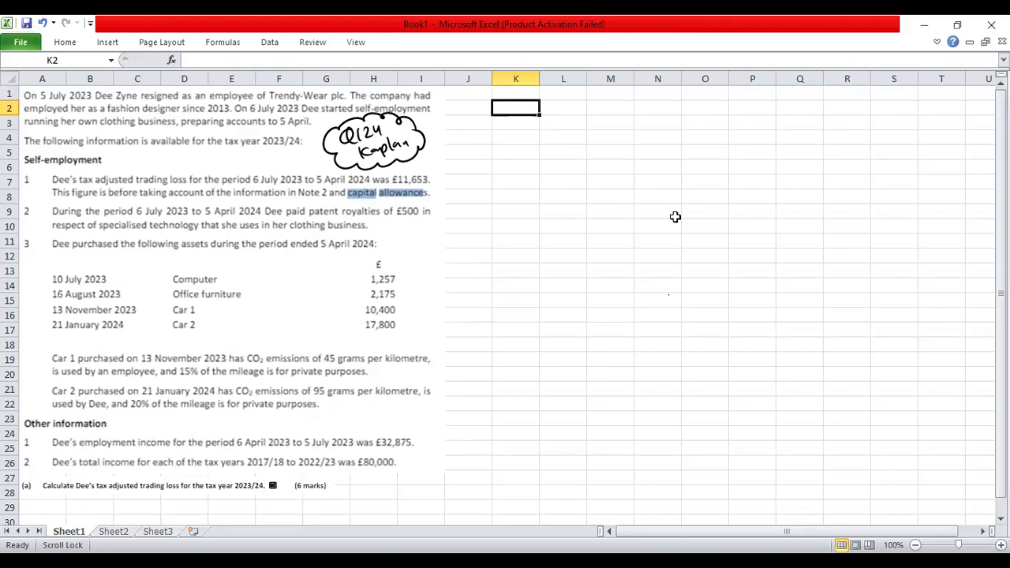
Step: Enter the label "Adjusted Trading Loss" in K2 and fit column K's width to it
{"action": "scroll", "coordinate": [675, 216], "scroll_direction": "down", "scroll_amount": 2}
{"action": "scroll", "coordinate": [675, 216], "scroll_direction": "up", "scroll_amount": 2}
{"action": "type", "text": "Ta"}
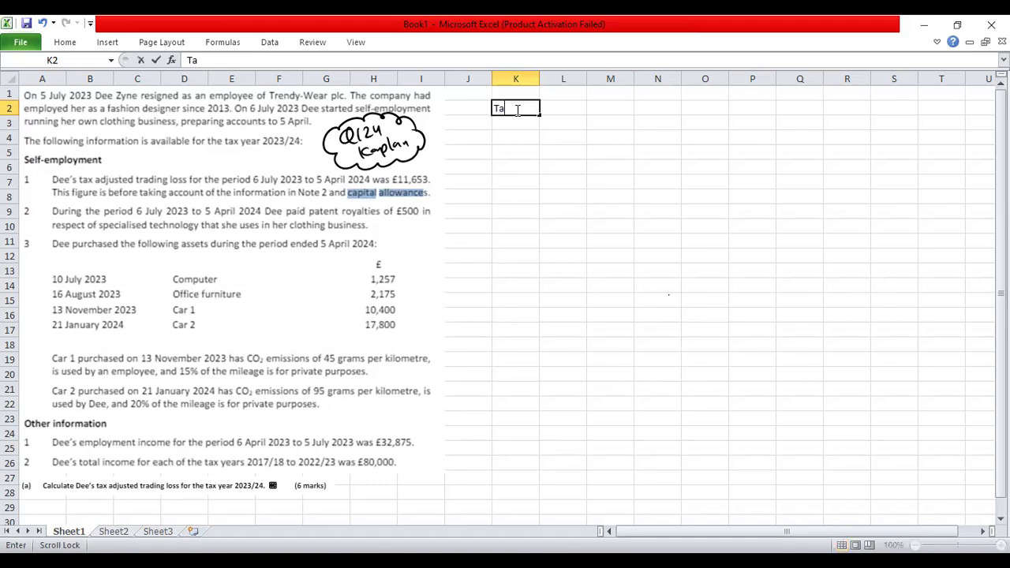
{"action": "key", "text": "BackSpace"}
{"action": "key", "text": "BackSpace"}
{"action": "type", "text": "Adjusted Trading Loss"}
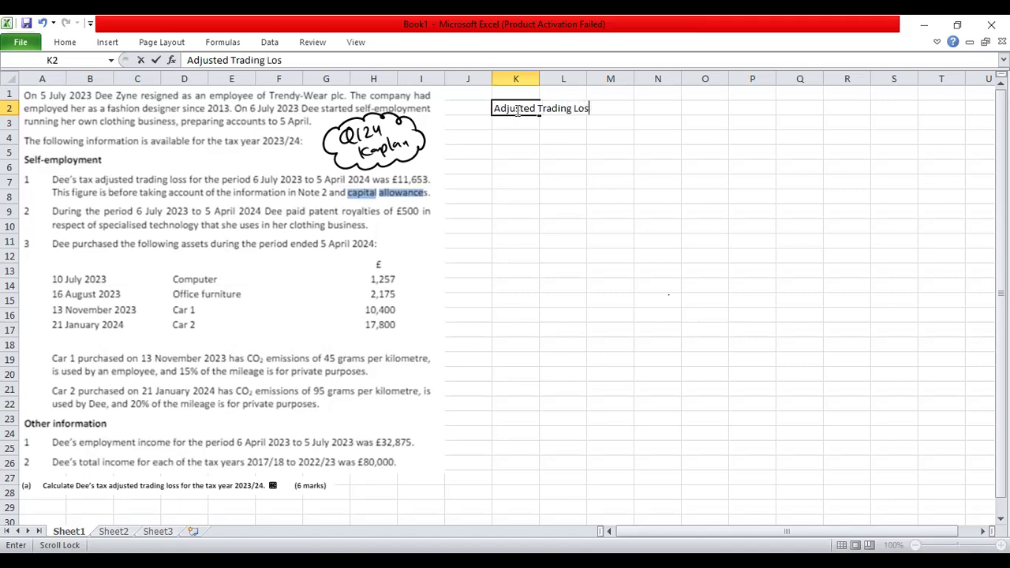
{"action": "key", "text": "Tab"}
{"action": "key", "text": "Tab"}
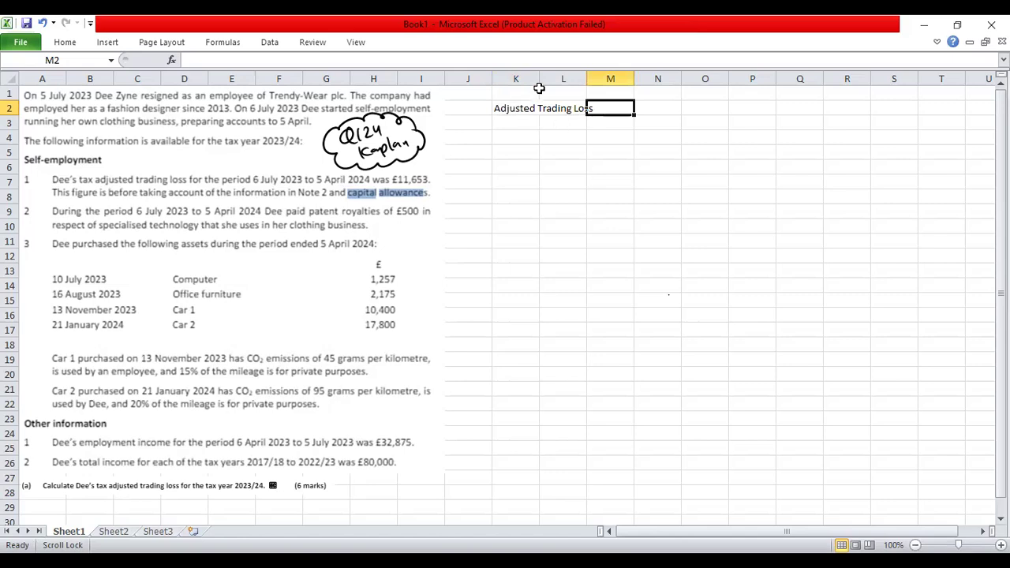
{"action": "double_click", "coordinate": [538, 78]}
Step: Enter -11653 in L2 as the adjusted trading loss amount
{"action": "left_click", "coordinate": [620, 111]}
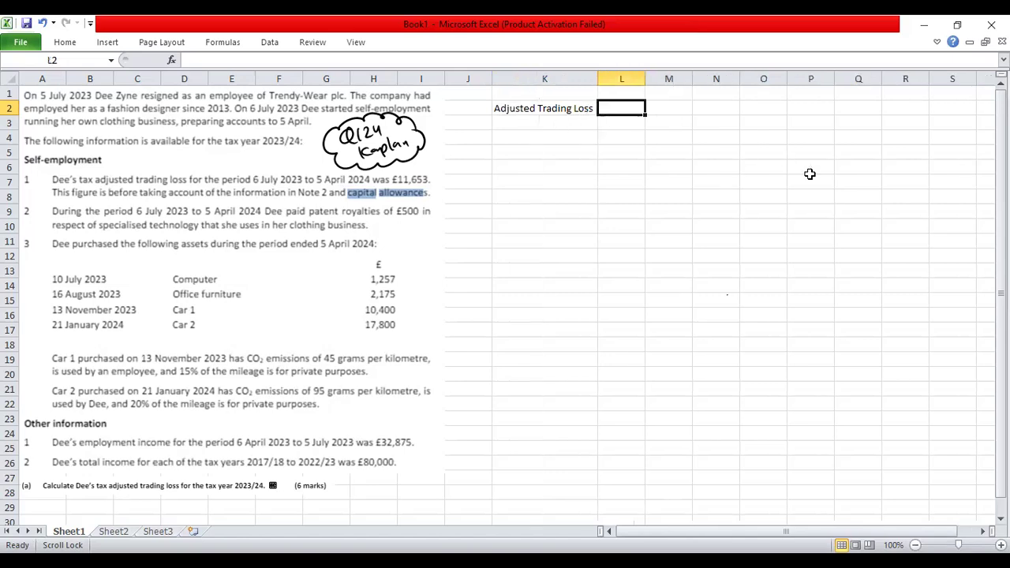
{"action": "type", "text": "-"}
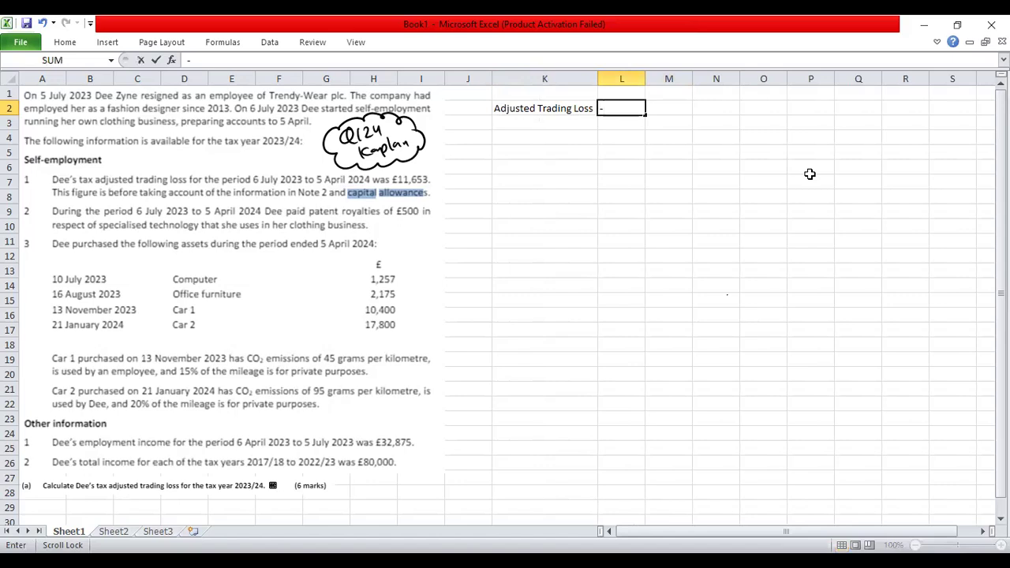
{"action": "type", "text": "11653"}
{"action": "key", "text": "Return"}
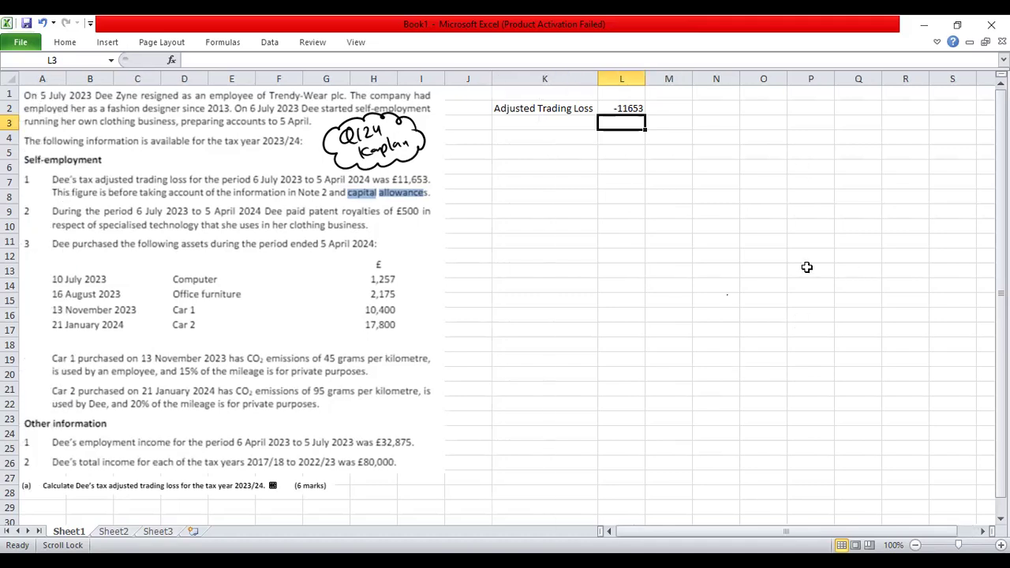
Step: Add a "Royalties Paid" line in row 3 with the amount -500 in column L
{"action": "left_click", "coordinate": [574, 129]}
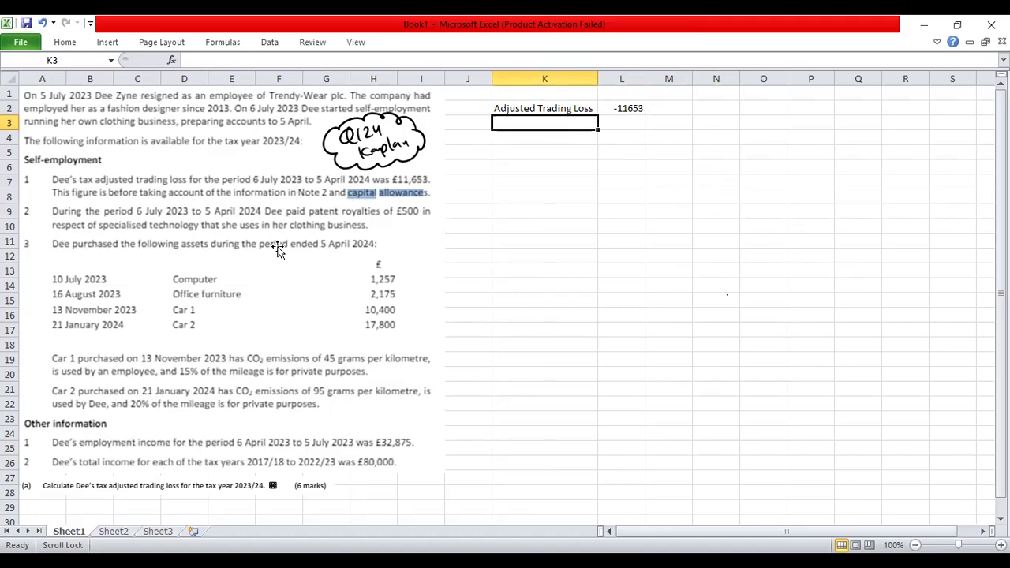
{"action": "type", "text": "R"}
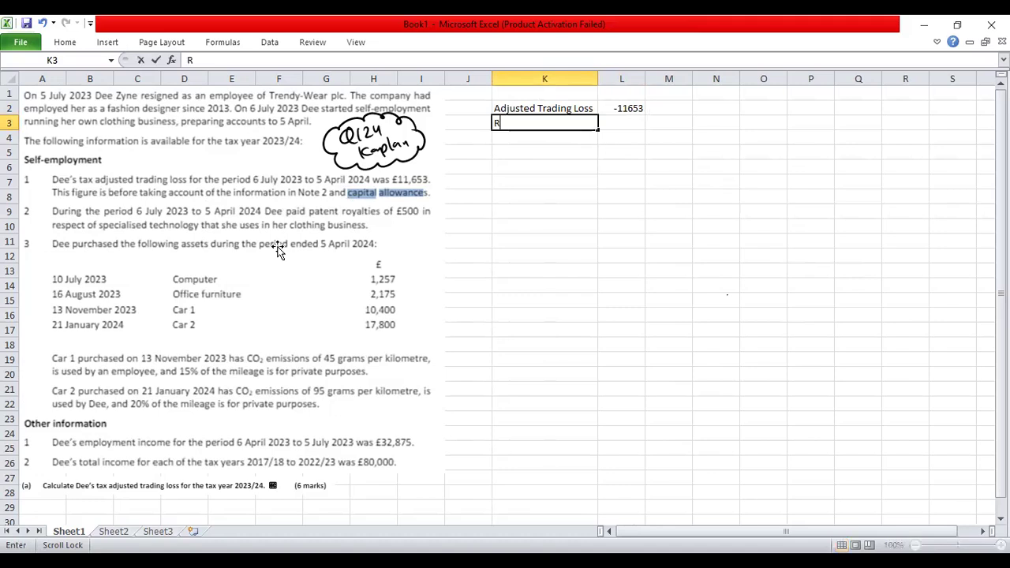
{"action": "type", "text": "oyalties Paid"}
{"action": "key", "text": "BackSpace"}
{"action": "key", "text": "BackSpace"}
{"action": "type", "text": "f"}
{"action": "key", "text": "BackSpace"}
{"action": "type", "text": "id"}
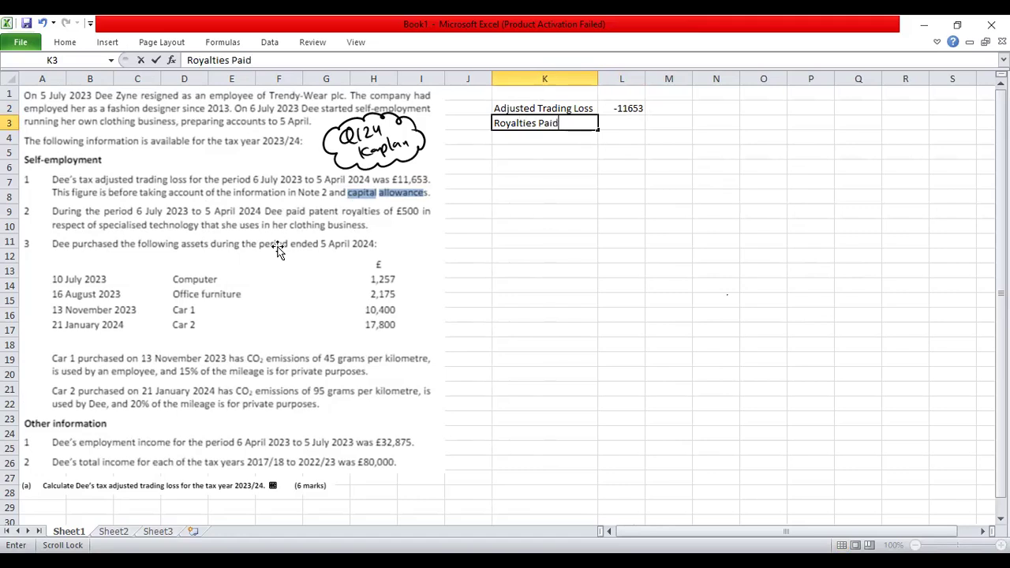
{"action": "key", "text": "Tab"}
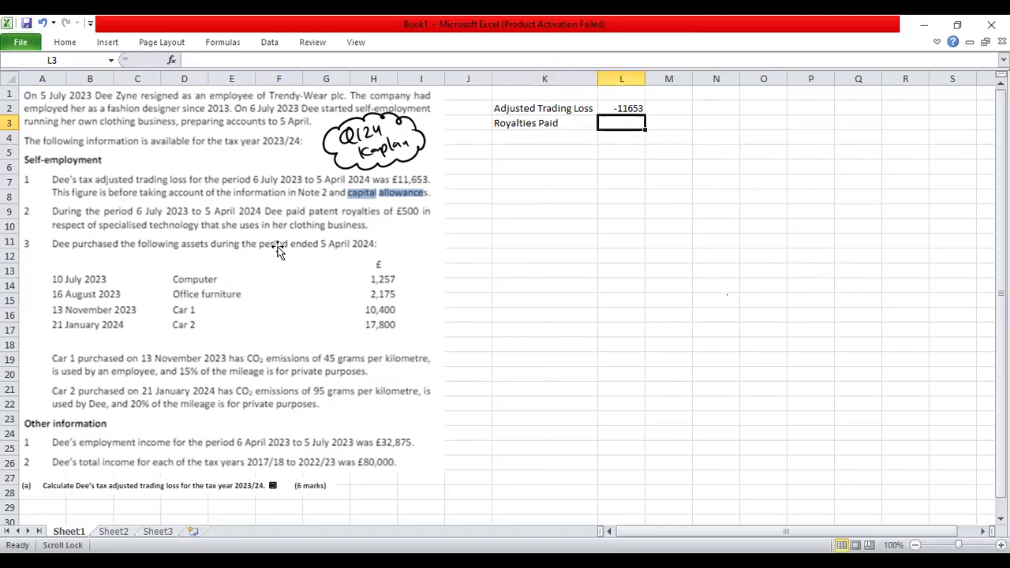
{"action": "type", "text": "-"}
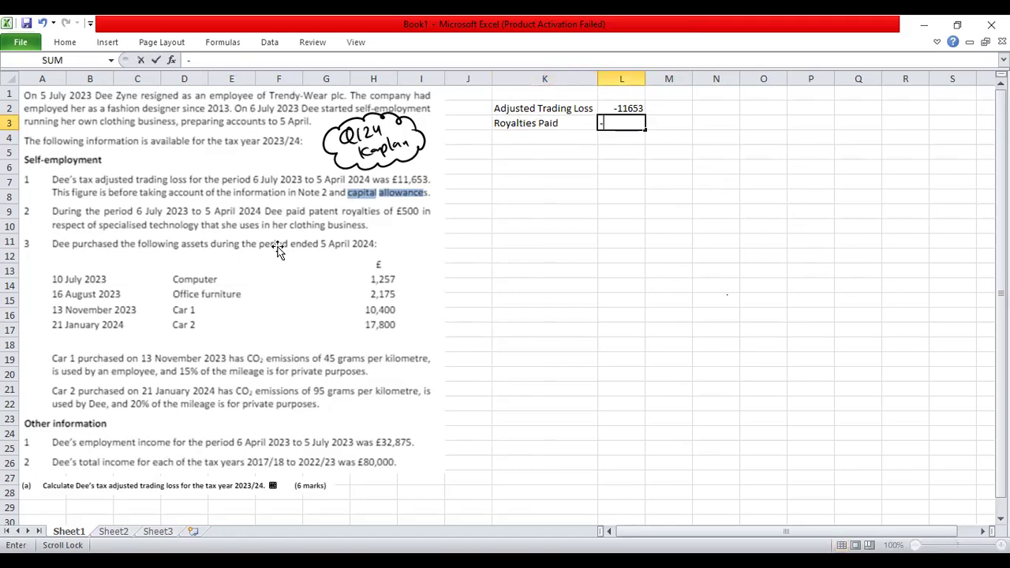
{"action": "type", "text": "500"}
{"action": "key", "text": "Return"}
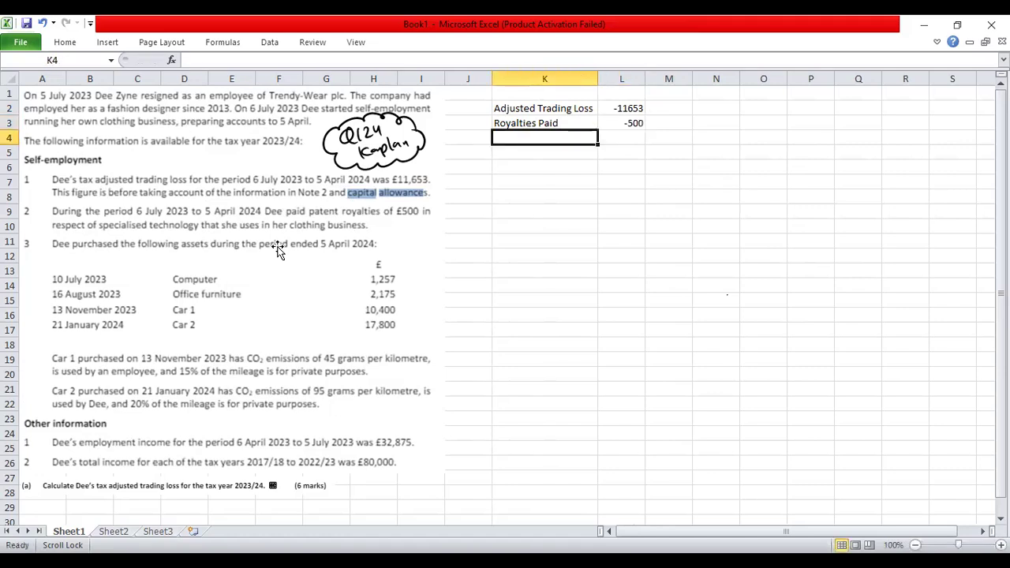
Step: Add the label "Capital Allowance (W)" in K4, leaving its amount in L4 empty
{"action": "type", "text": "Capital Allowance (W)"}
{"action": "key", "text": "Tab"}
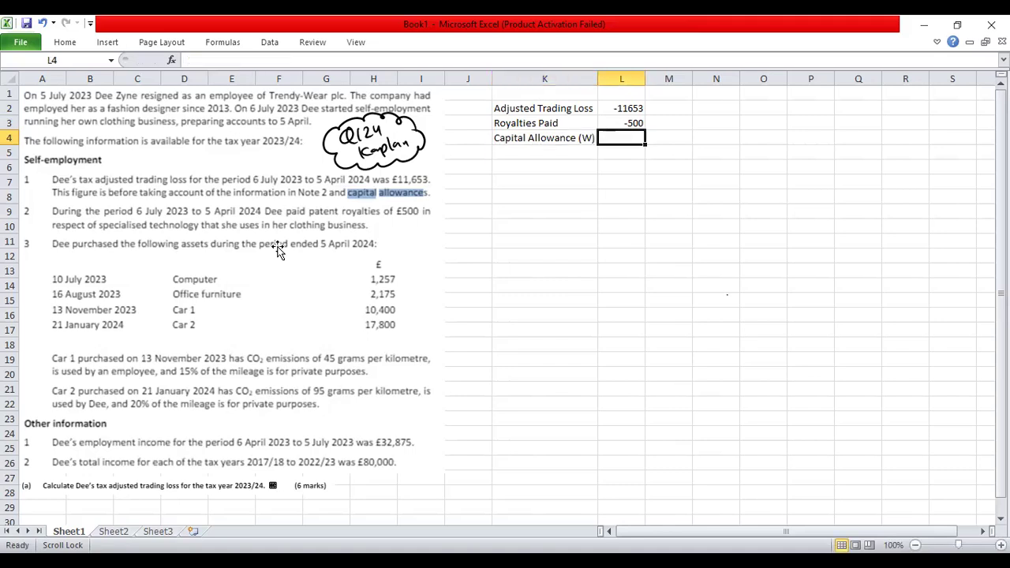
{"action": "key", "text": "BackSpace"}
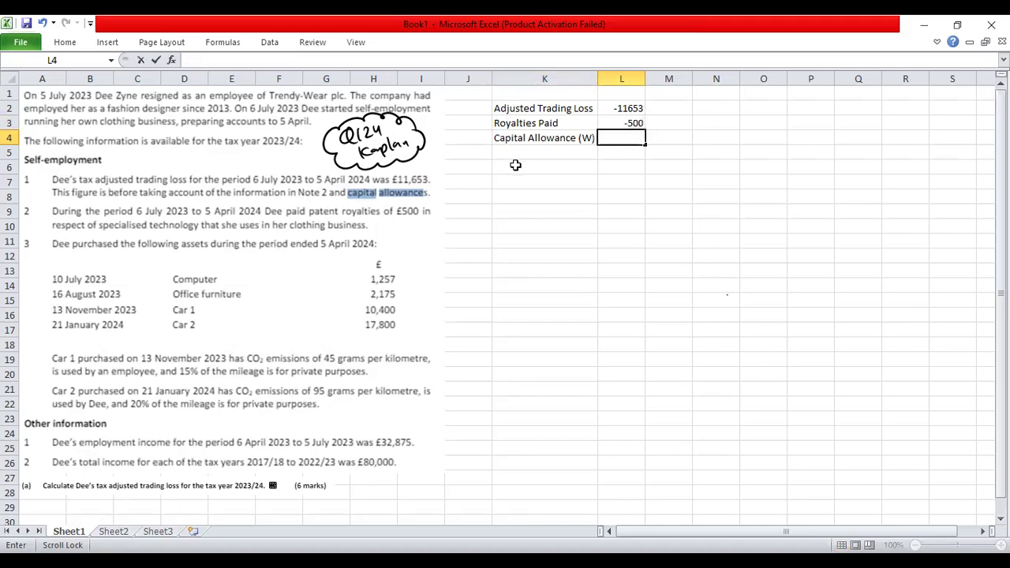
{"action": "left_click", "coordinate": [515, 165]}
Step: Enter the total label "TAX ADJ TRADING PROFIT" in K5
{"action": "left_click", "coordinate": [528, 145]}
{"action": "key", "text": "BackSpace"}
{"action": "type", "text": "TAX ADJ TR"}
{"action": "key", "text": "BackSpace"}
{"action": "type", "text": "RAD"}
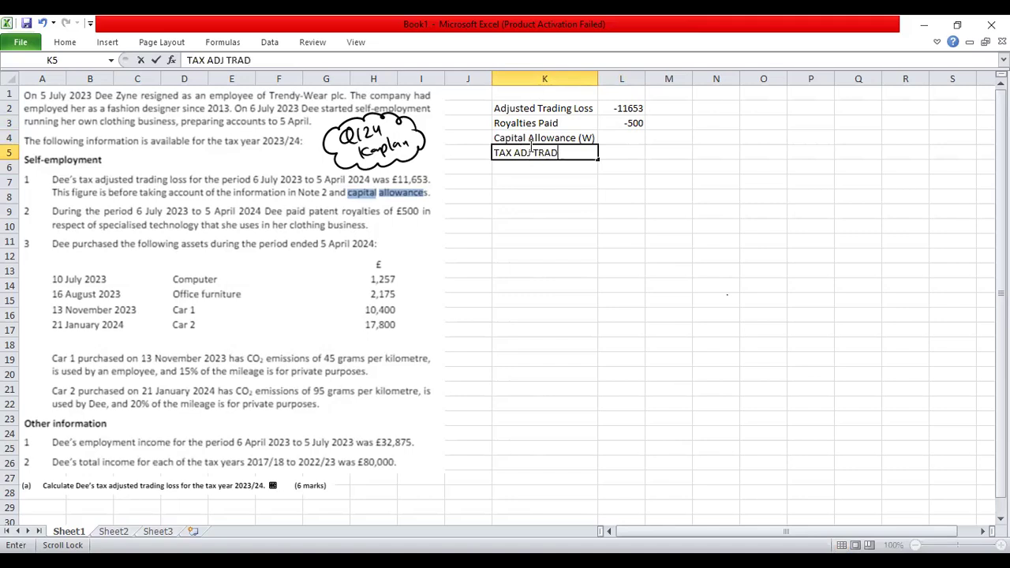
{"action": "type", "text": "ING POR"}
{"action": "key", "text": "BackSpace"}
{"action": "key", "text": "BackSpace"}
{"action": "type", "text": "ROFIT"}
{"action": "key", "text": "Return"}
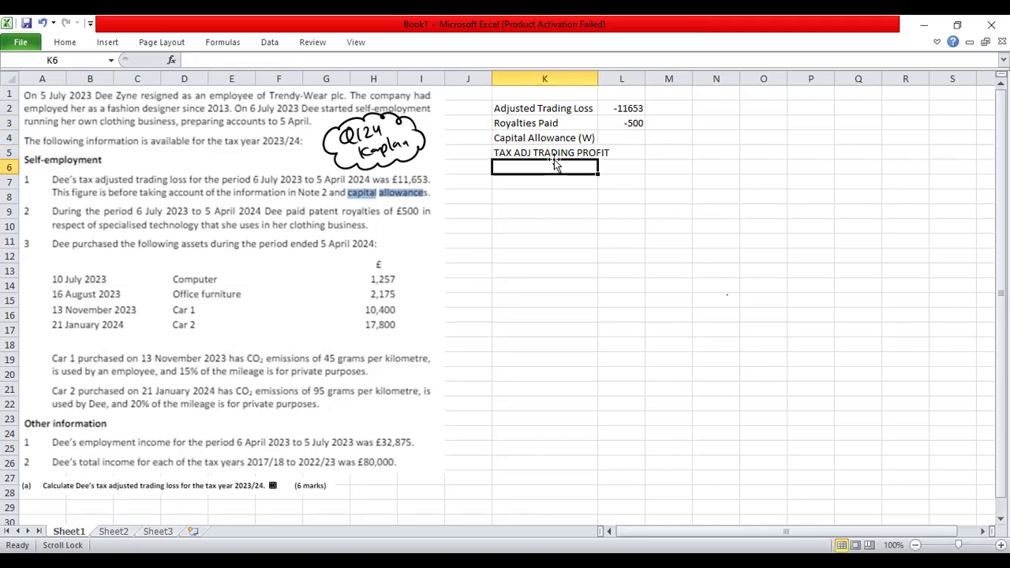
Step: Make K5:L5 bold and widen column K to fit the total label
{"action": "left_click", "coordinate": [564, 150]}
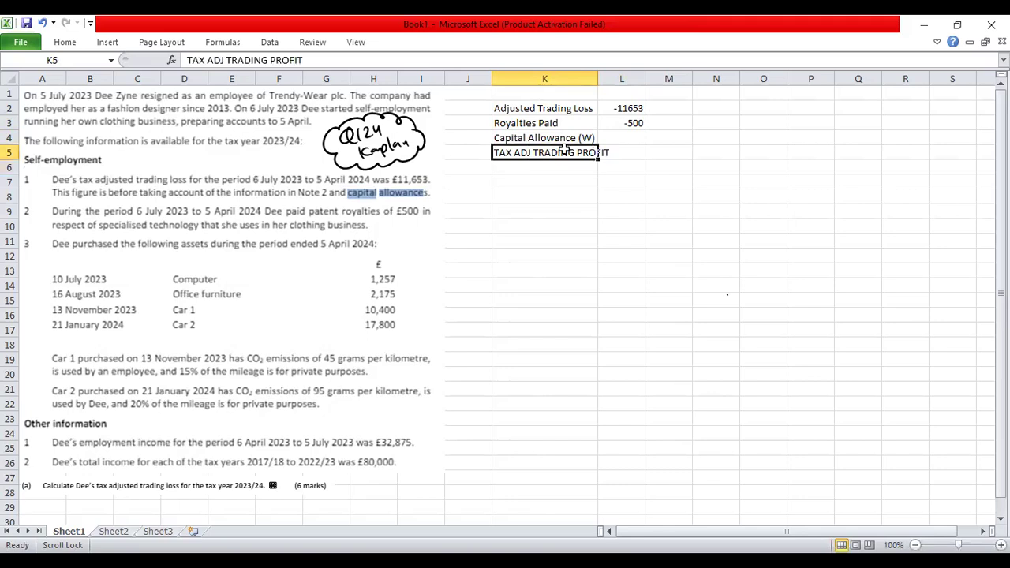
{"action": "key", "text": "shift+Right"}
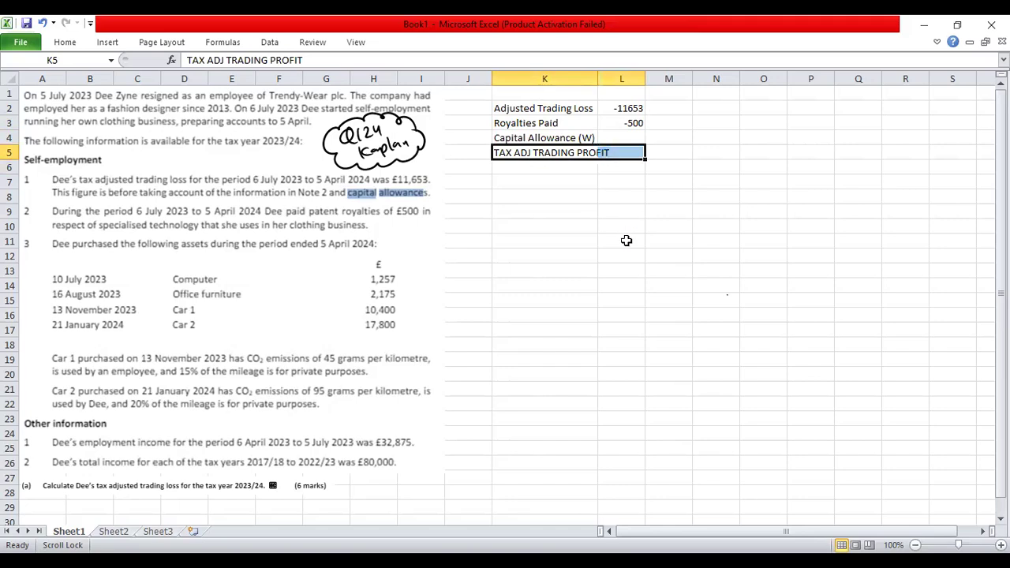
{"action": "key", "text": "ctrl+b"}
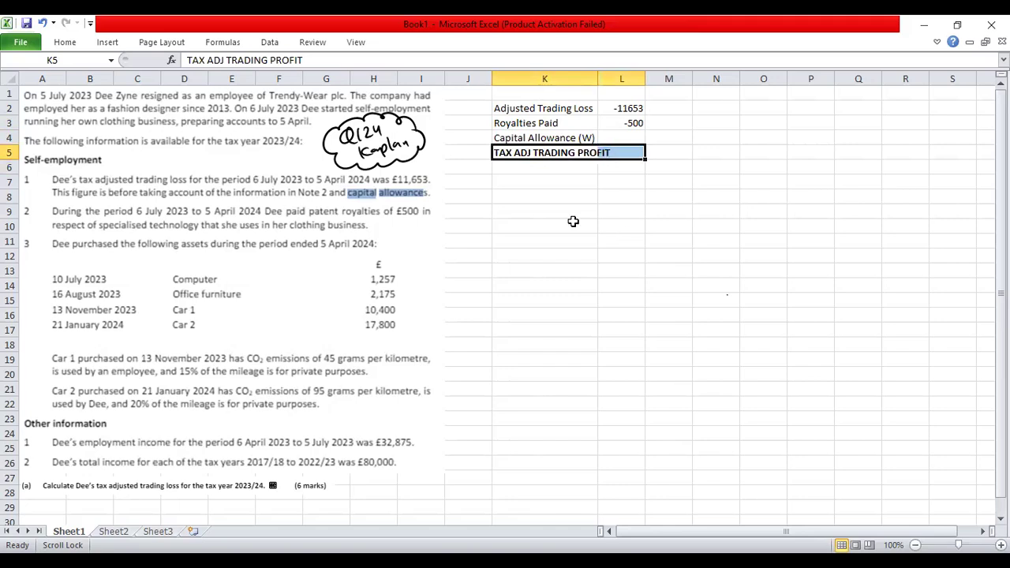
{"action": "double_click", "coordinate": [593, 78]}
{"action": "left_click", "coordinate": [653, 145]}
{"action": "key", "text": "Return"}
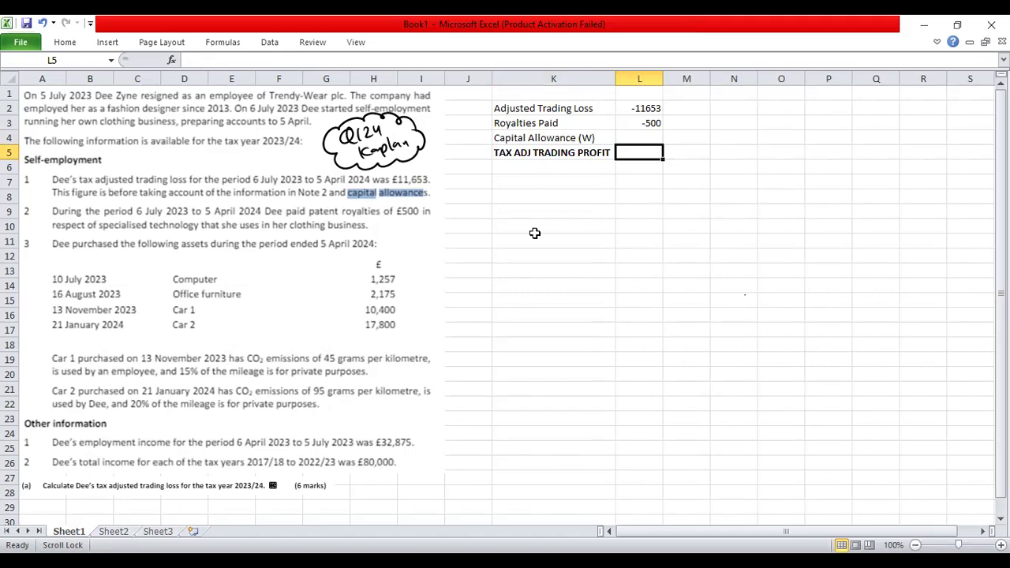
Step: Edit the capital allowance label in K4 to read "Capital Allowance (W1)"
{"action": "left_click", "coordinate": [589, 128]}
{"action": "left_click", "coordinate": [591, 138]}
{"action": "key", "text": "F2"}
{"action": "key", "text": "Left"}
{"action": "type", "text": "1"}
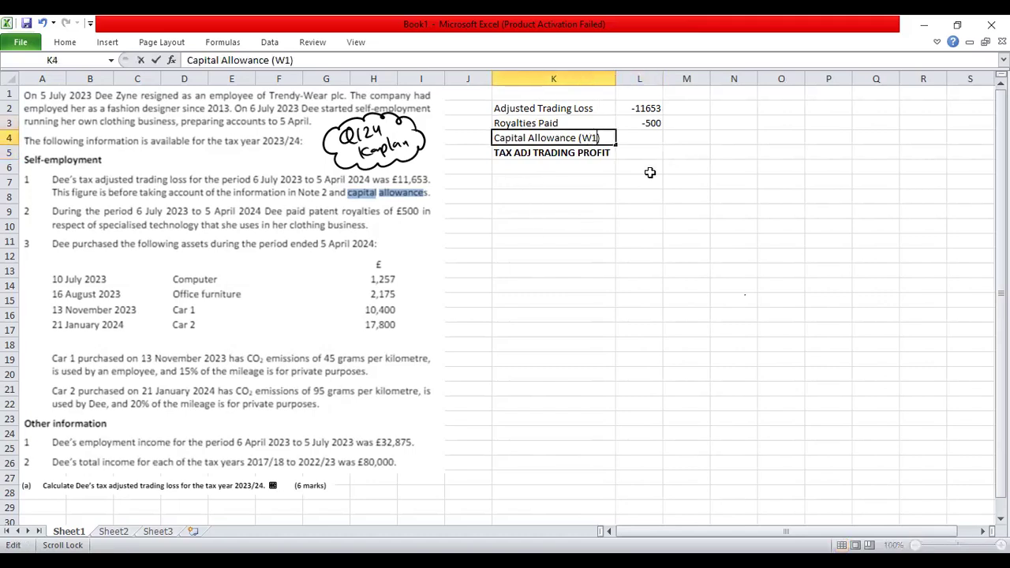
{"action": "left_click", "coordinate": [536, 209]}
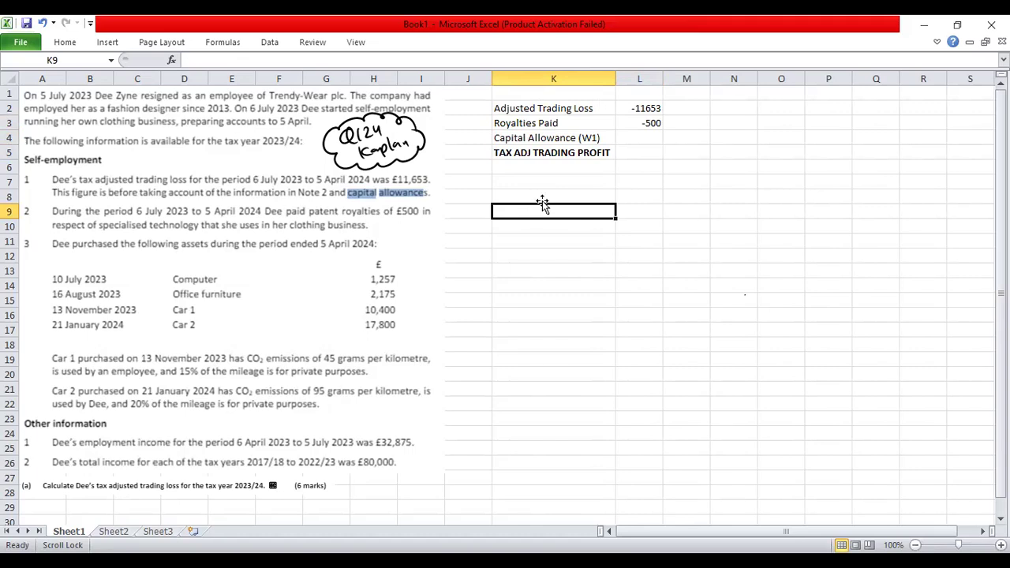
Step: Copy the "Capital Allowance (W1)" label from K4 to K9 as the heading of the working
{"action": "left_click", "coordinate": [573, 140]}
{"action": "key", "text": "ctrl+c"}
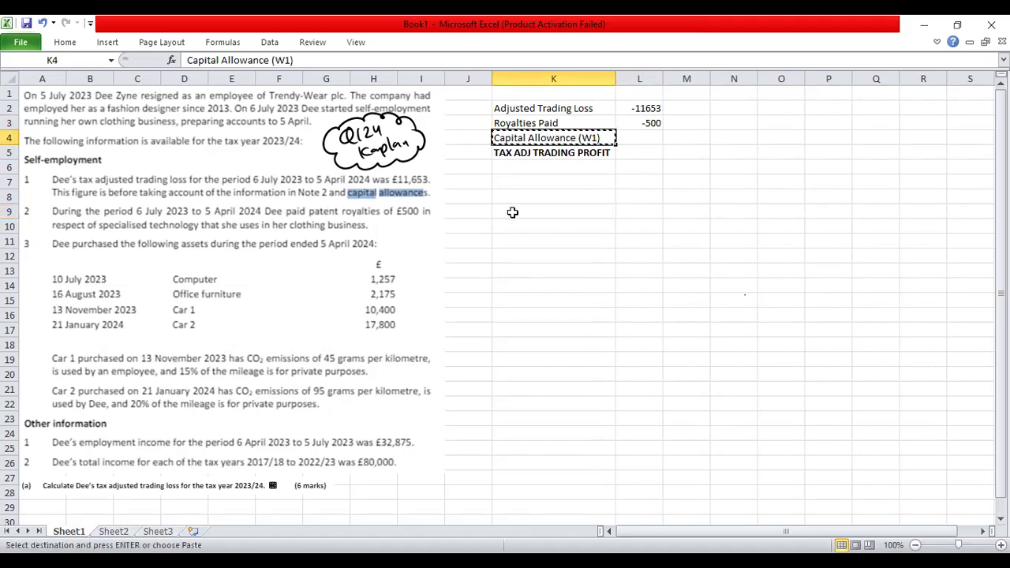
{"action": "left_click", "coordinate": [512, 212]}
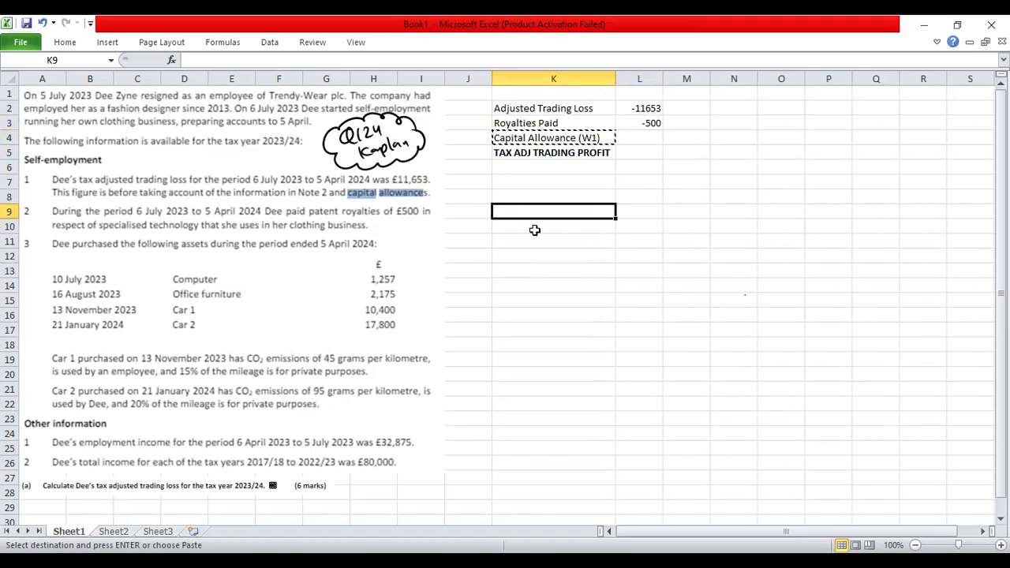
{"action": "key", "text": "ctrl+v"}
{"action": "left_click", "coordinate": [535, 228]}
{"action": "key", "text": "Up"}
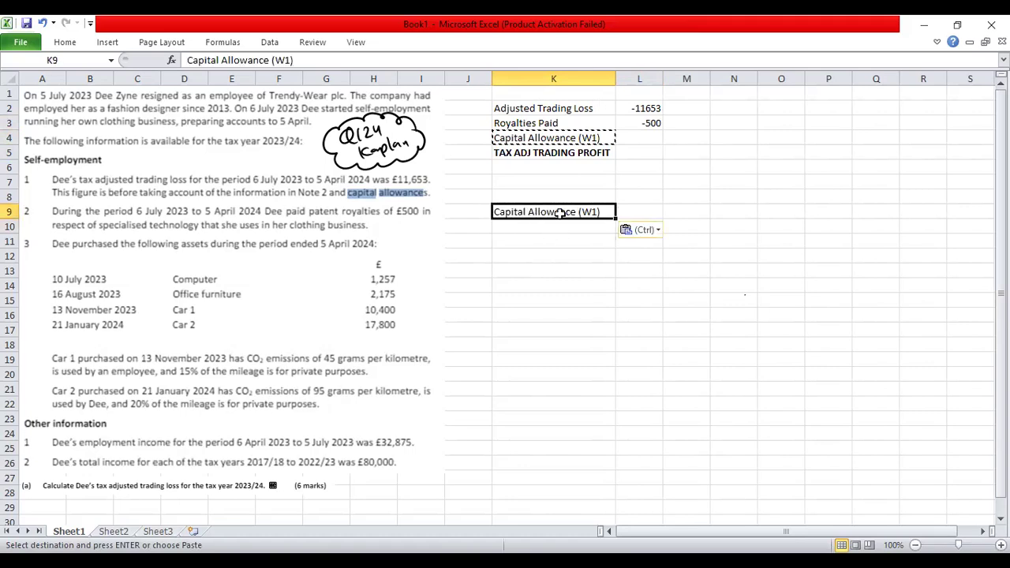
Step: Format the "Capital Allowance (W1)" heading in K9 as bold and underlined
{"action": "key", "text": "ctrl+b"}
{"action": "key", "text": "Down"}
{"action": "key", "text": "Down"}
{"action": "key", "text": "Down"}
{"action": "key", "text": "Down"}
{"action": "key", "text": "Up"}
{"action": "key", "text": "Up"}
{"action": "key", "text": "Up"}
{"action": "key", "text": "Up"}
{"action": "key", "text": "ctrl+u"}
{"action": "left_click", "coordinate": [663, 279]}
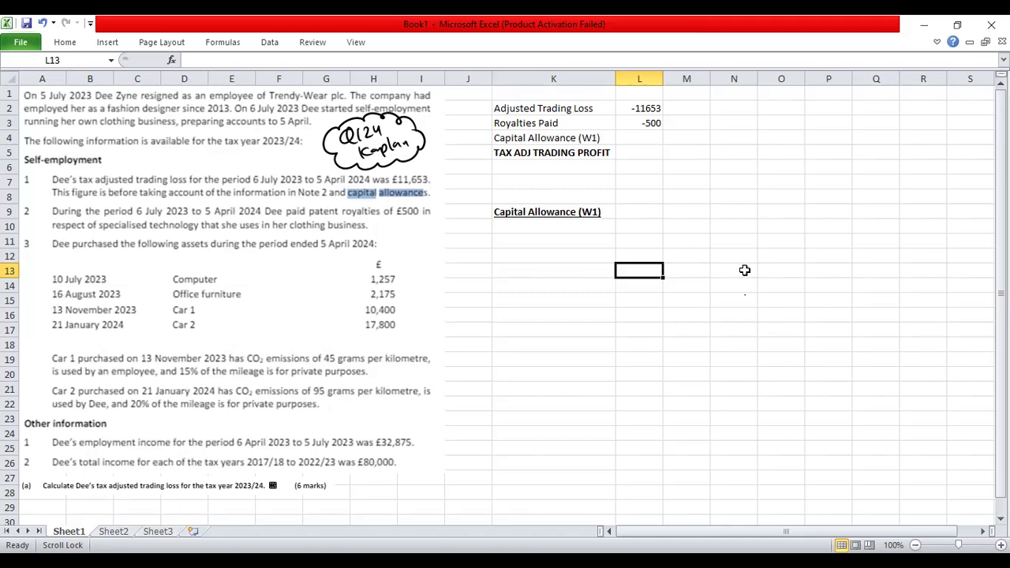
{"action": "left_click", "coordinate": [576, 232]}
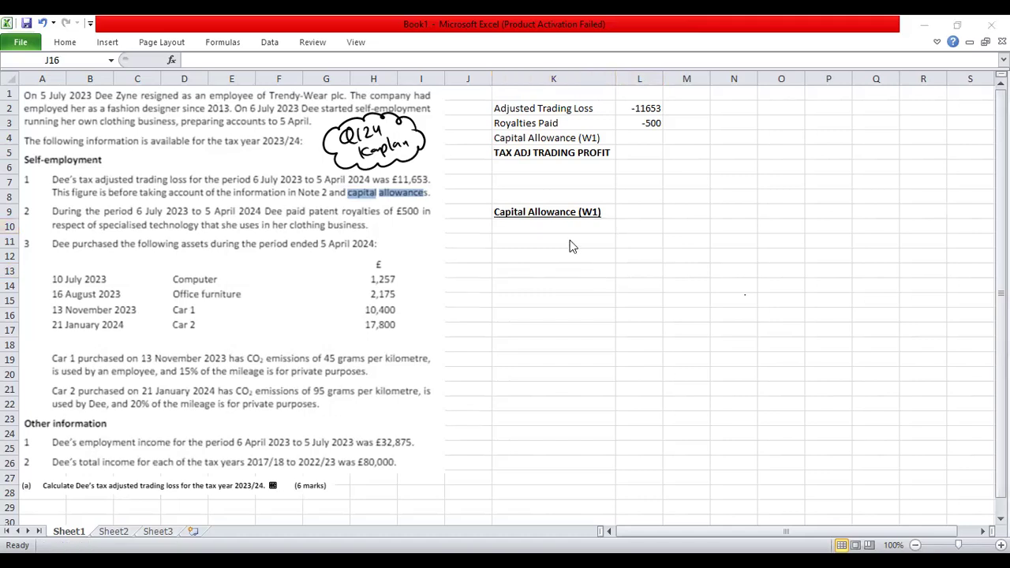
{"action": "key", "text": "Up"}
{"action": "key", "text": "Up"}
{"action": "key", "text": "Up"}
{"action": "key", "text": "Up"}
{"action": "key", "text": "Up"}
{"action": "key", "text": "Right"}
{"action": "key", "text": "Right"}
{"action": "key", "text": "Right"}
{"action": "key", "text": "Right"}
{"action": "key", "text": "Left"}
{"action": "key", "text": "Left"}
{"action": "key", "text": "Left"}
{"action": "key", "text": "Left"}
{"action": "key", "text": "Down"}
{"action": "key", "text": "Down"}
{"action": "key", "text": "Right"}
{"action": "key", "text": "Right"}
{"action": "key", "text": "Left"}
{"action": "key", "text": "Up"}
{"action": "key", "text": "Up"}
{"action": "key", "text": "Up"}
{"action": "key", "text": "Up"}
{"action": "key", "text": "Down"}
{"action": "key", "text": "Down"}
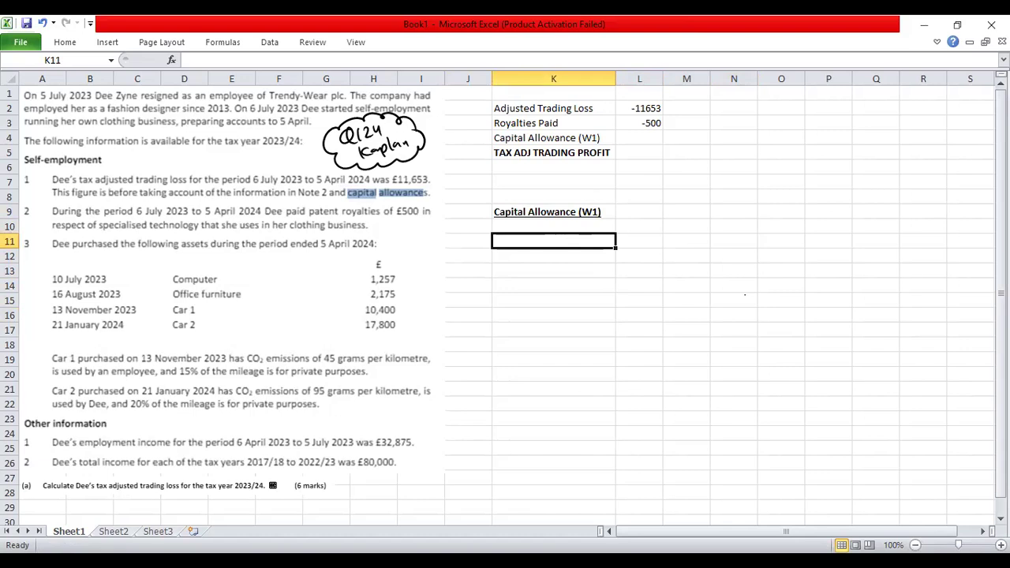
{"action": "key", "text": "Up"}
{"action": "key", "text": "Left"}
{"action": "key", "text": "Left"}
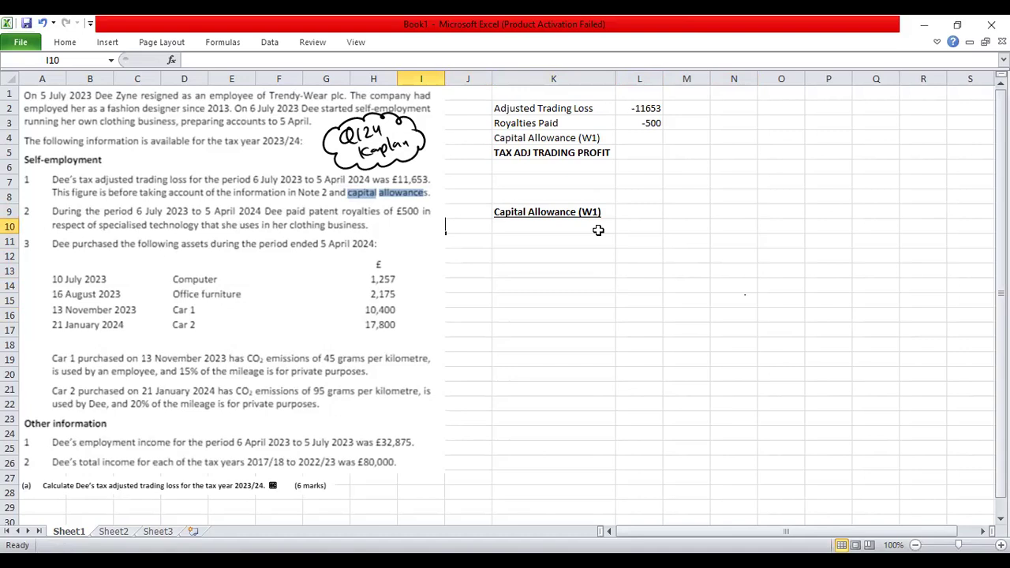
{"action": "key", "text": "Right"}
{"action": "key", "text": "Right"}
{"action": "key", "text": "Right"}
{"action": "key", "text": "Right"}
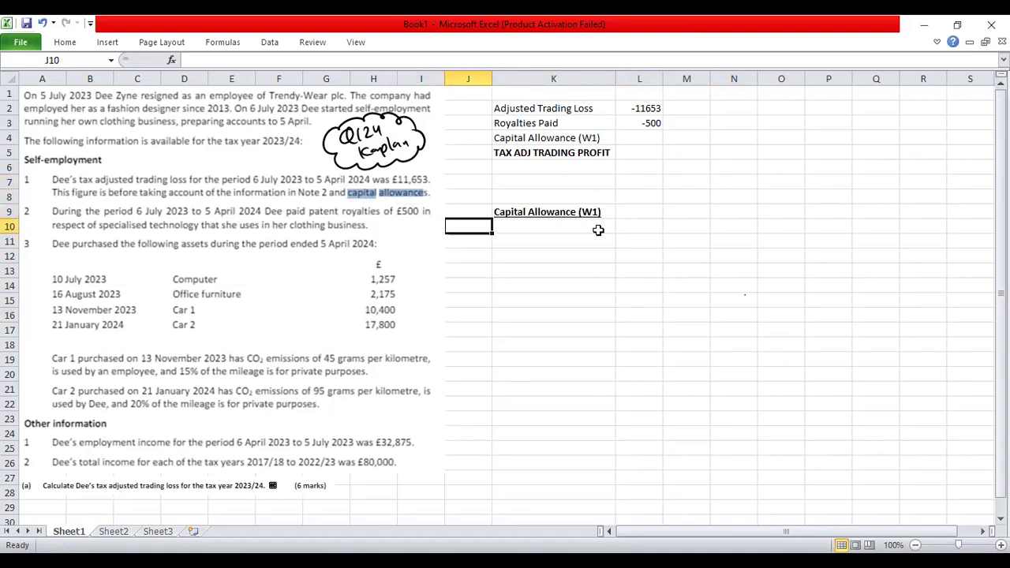
{"action": "key", "text": "Right"}
{"action": "key", "text": "Right"}
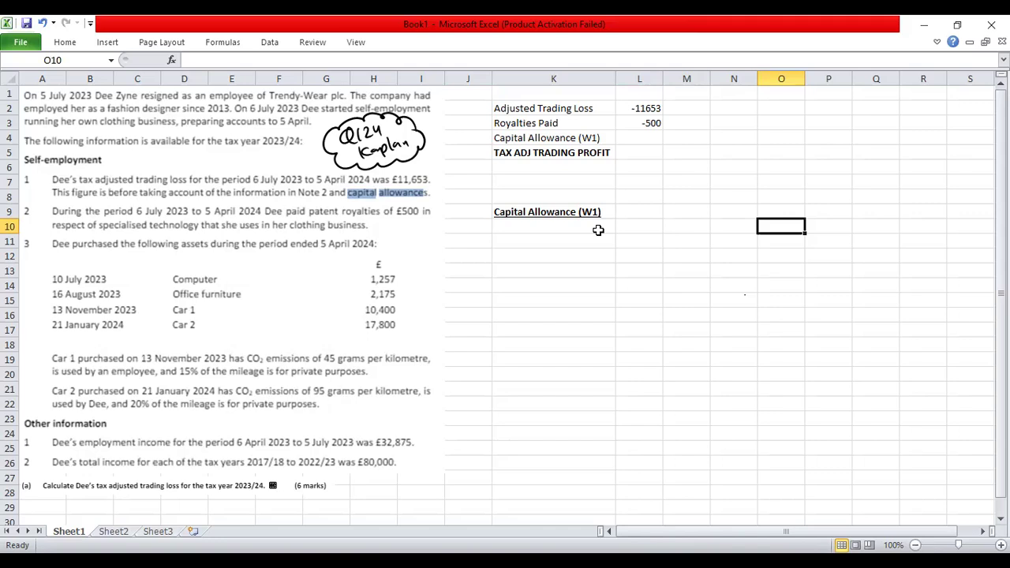
{"action": "key", "text": "Left"}
{"action": "key", "text": "Left"}
{"action": "key", "text": "Down"}
{"action": "key", "text": "Down"}
{"action": "key", "text": "Left"}
{"action": "key", "text": "Left"}
{"action": "key", "text": "Left"}
{"action": "key", "text": "Up"}
{"action": "key", "text": "Right"}
{"action": "key", "text": "Up"}
{"action": "key", "text": "Right"}
{"action": "key", "text": "Left"}
{"action": "key", "text": "Right"}
{"action": "key", "text": "Right"}
{"action": "key", "text": "Right"}
{"action": "key", "text": "Left"}
{"action": "key", "text": "Left"}
{"action": "key", "text": "Left"}
{"action": "key", "text": "Down"}
{"action": "key", "text": "Down"}
{"action": "key", "text": "Up"}
{"action": "key", "text": "Up"}
{"action": "key", "text": "Left"}
{"action": "key", "text": "Right"}
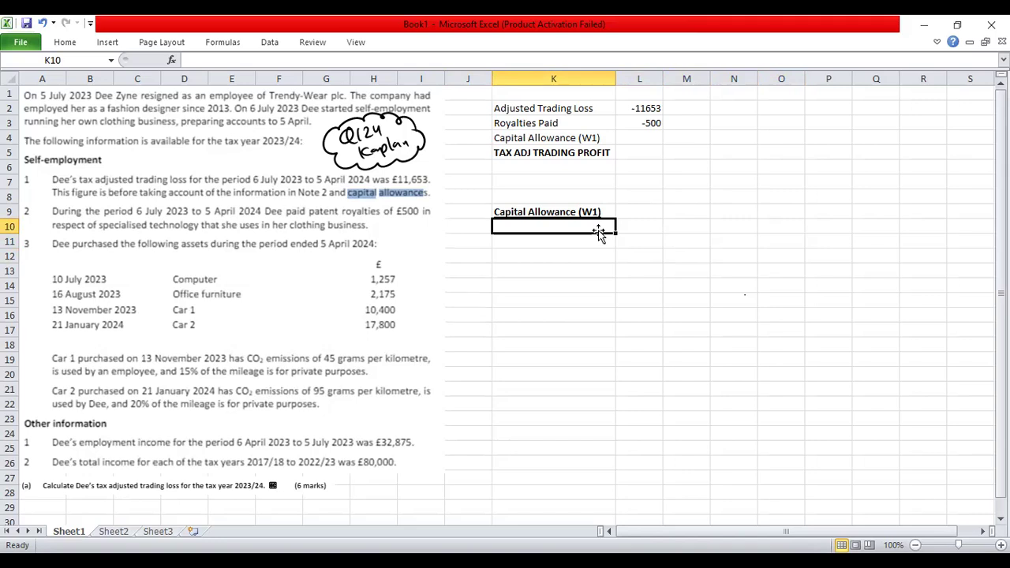
Step: Enter the column heading "Main Pool" in L10 of the capital allowance working
{"action": "key", "text": "Down"}
{"action": "key", "text": "Right"}
{"action": "key", "text": "Up"}
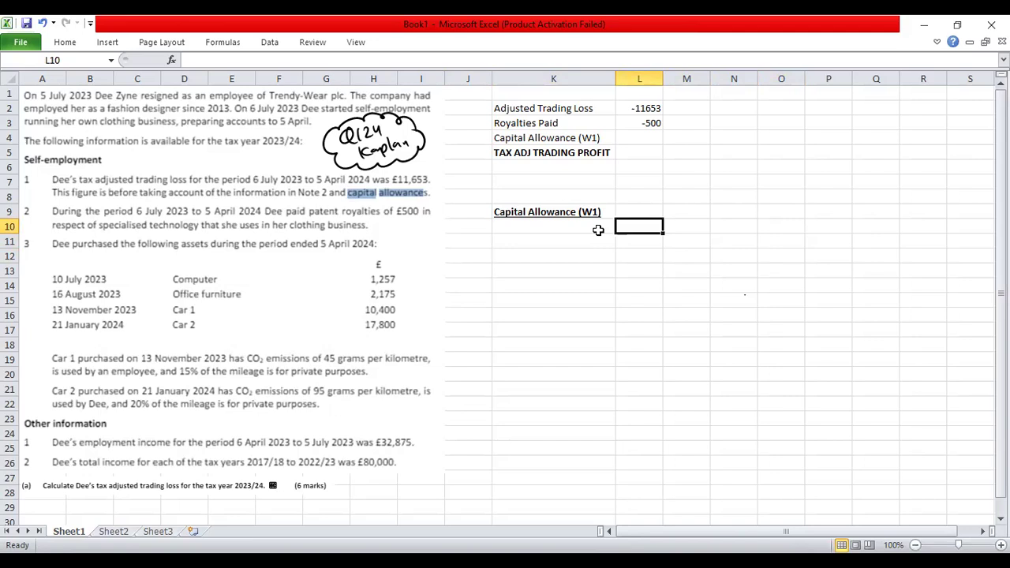
{"action": "type", "text": "Main Pool"}
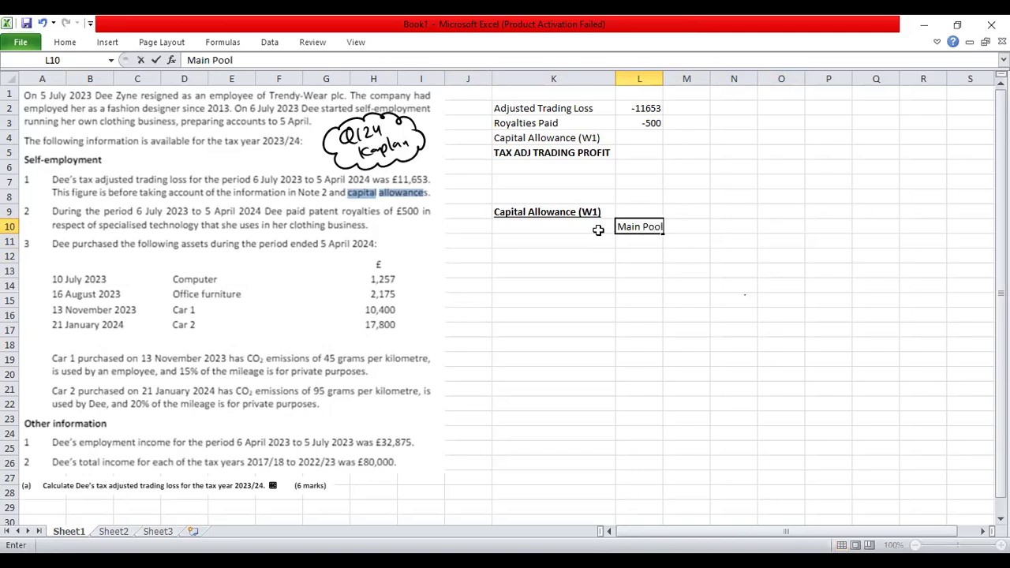
{"action": "key", "text": "Right"}
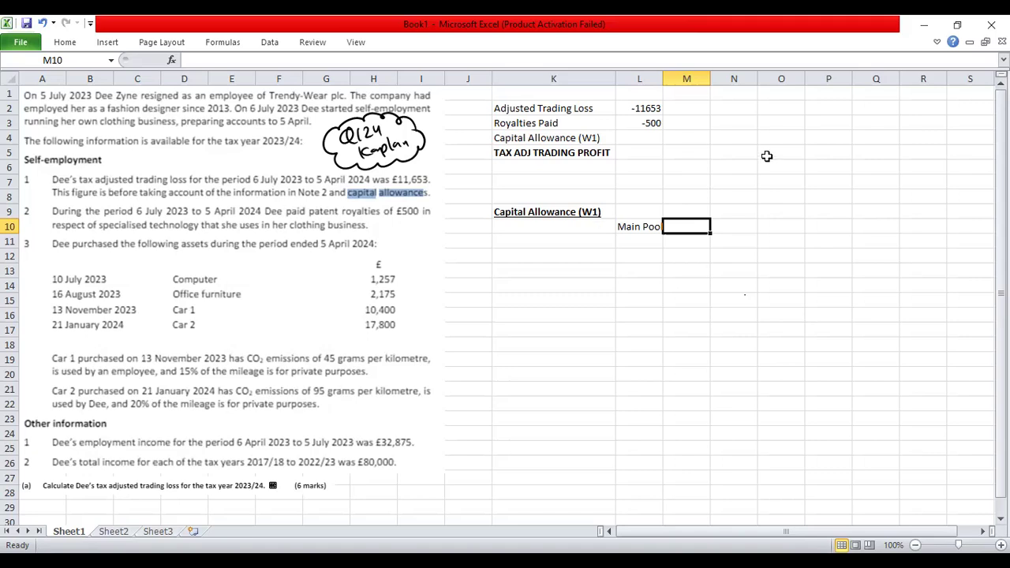
{"action": "key", "text": "Page_Down"}
{"action": "key", "text": "Up"}
{"action": "key", "text": "Up"}
{"action": "key", "text": "Up"}
{"action": "key", "text": "Up"}
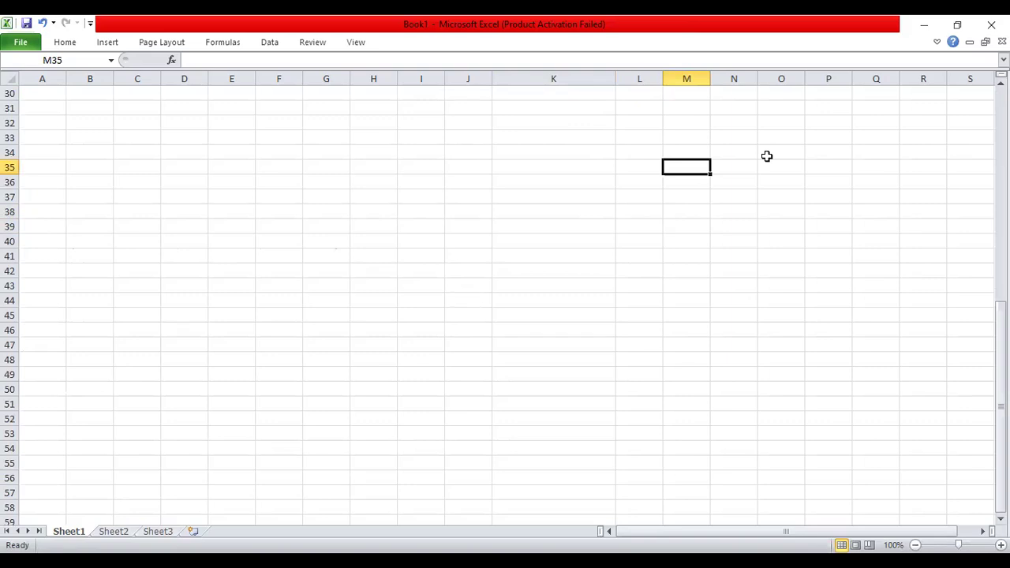
{"action": "key", "text": "Page_Up"}
{"action": "key", "text": "Down"}
{"action": "key", "text": "Down"}
{"action": "key", "text": "Down"}
{"action": "key", "text": "Down"}
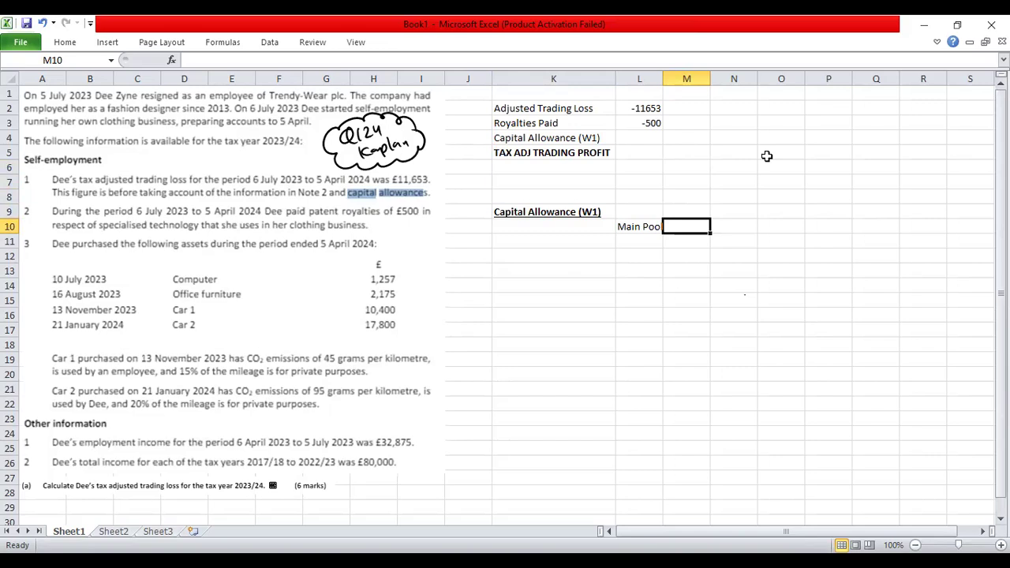
Step: Enter the column heading "Car with PU 20%" in M10 of the capital allowance working
{"action": "type", "text": "P"}
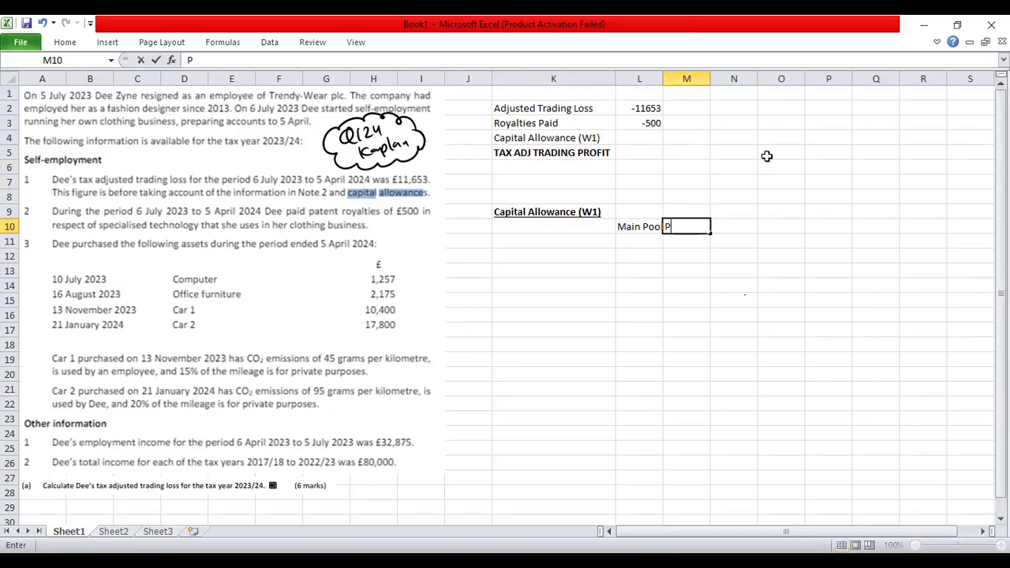
{"action": "key", "text": "BackSpace"}
{"action": "type", "text": "Car Wi"}
{"action": "key", "text": "BackSpace"}
{"action": "key", "text": "BackSpace"}
{"action": "key", "text": "BackSpace"}
{"action": "type", "text": "i"}
{"action": "key", "text": "BackSpace"}
{"action": "type", "text": "with PU"}
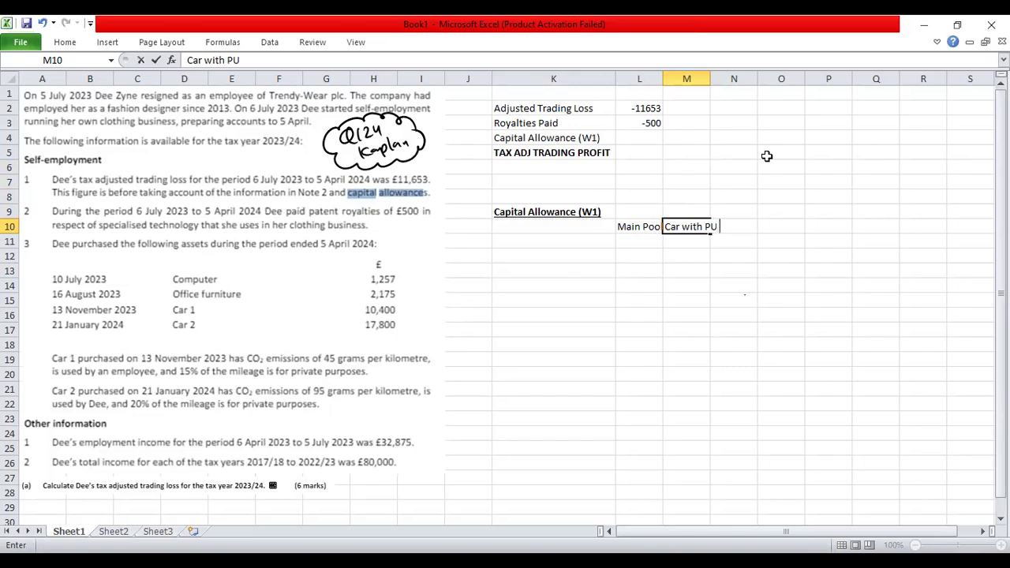
{"action": "type", "text": " 20%"}
{"action": "key", "text": "Tab"}
Step: Enter the column heading "Capital Allowance" in N10 of the working
{"action": "type", "text": "Ca"}
{"action": "key", "text": "BackSpace"}
{"action": "key", "text": "BackSpace"}
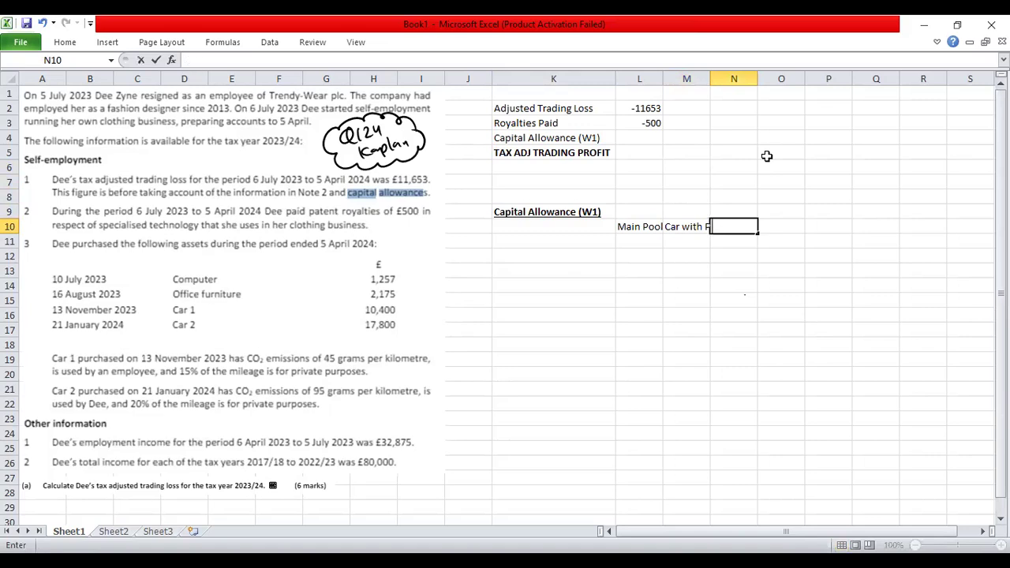
{"action": "type", "text": "Capital Allowance"}
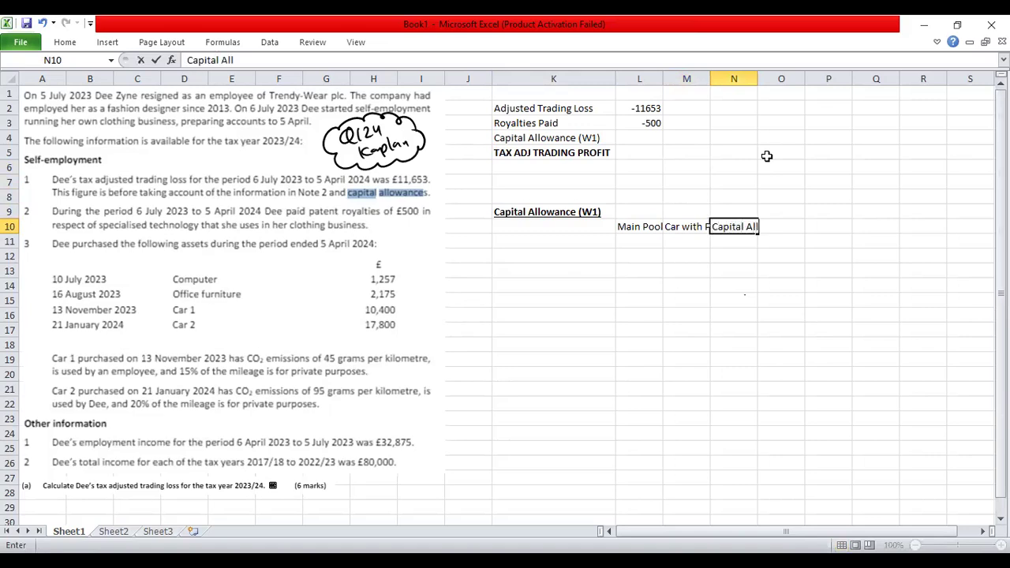
{"action": "key", "text": "Return"}
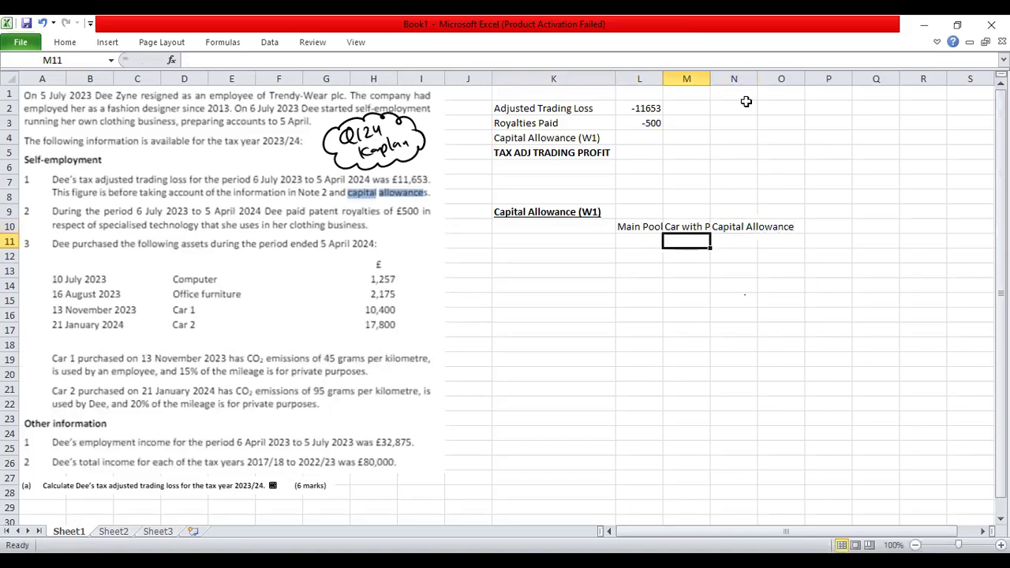
Step: Widen columns M and L so their headings "Car with PU 20%" and "Main Pool" fit
{"action": "left_click_drag", "start_coordinate": [711, 78], "coordinate": [743, 79]}
{"action": "left_click", "coordinate": [729, 258]}
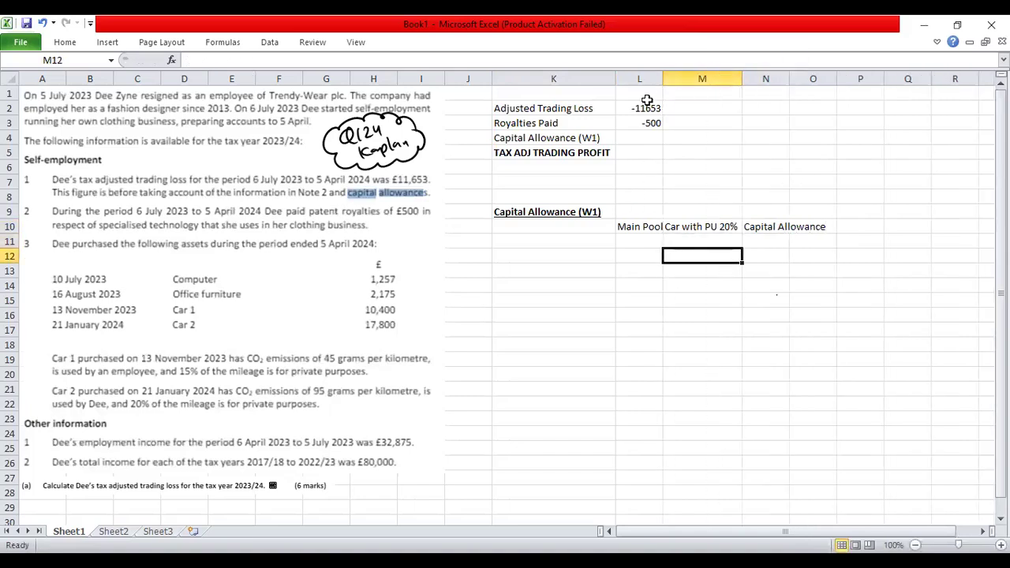
{"action": "left_click_drag", "start_coordinate": [663, 79], "coordinate": [667, 78]}
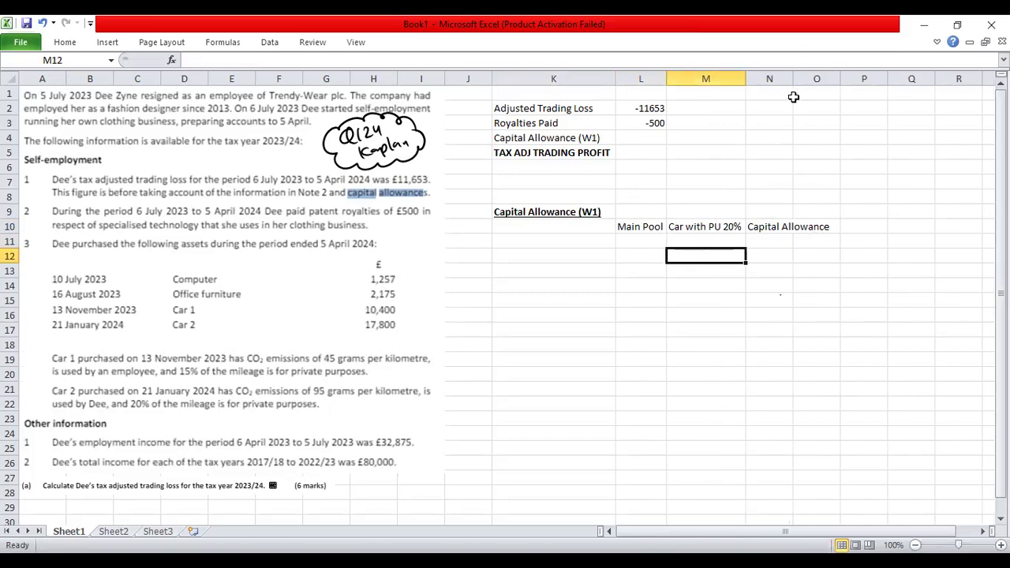
{"action": "right_click", "coordinate": [730, 80]}
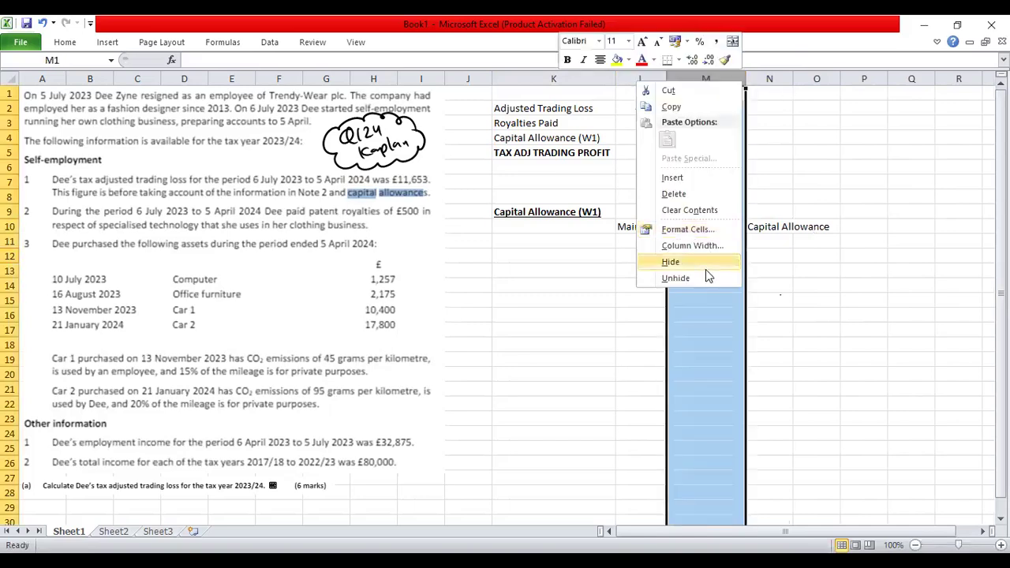
{"action": "left_click", "coordinate": [718, 177]}
{"action": "left_click", "coordinate": [820, 92]}
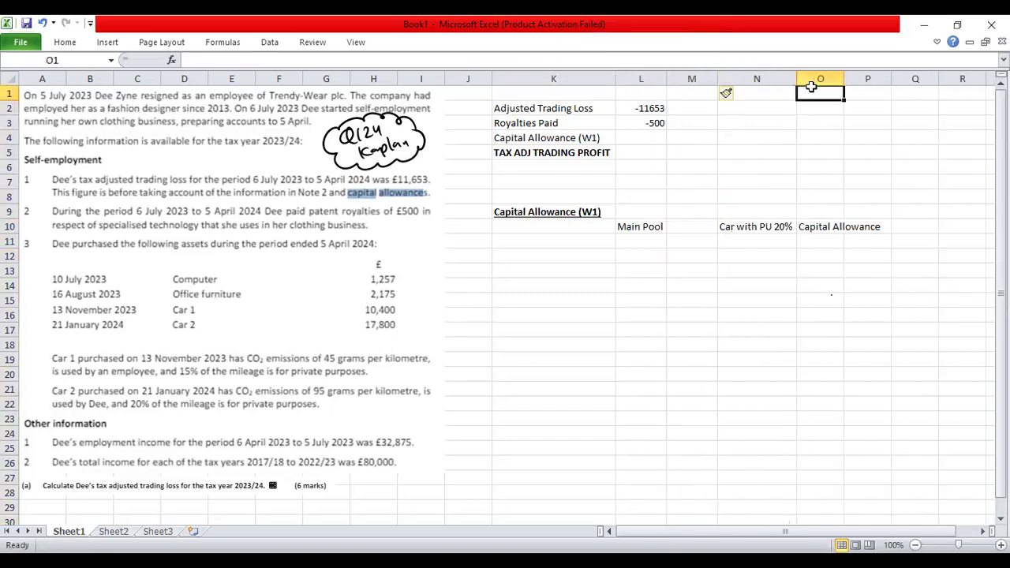
{"action": "right_click", "coordinate": [821, 80]}
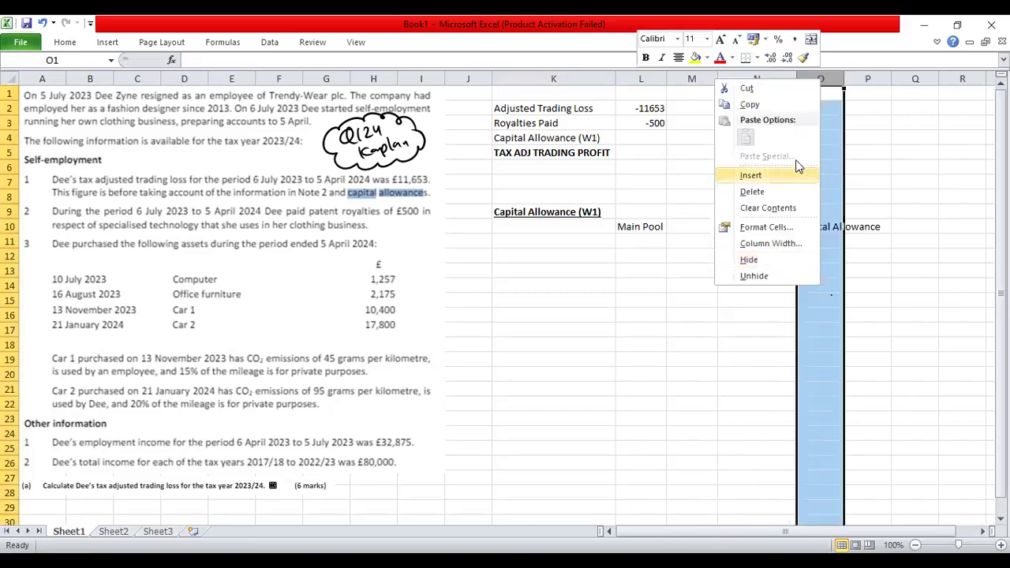
{"action": "left_click", "coordinate": [797, 177]}
{"action": "left_click", "coordinate": [836, 284]}
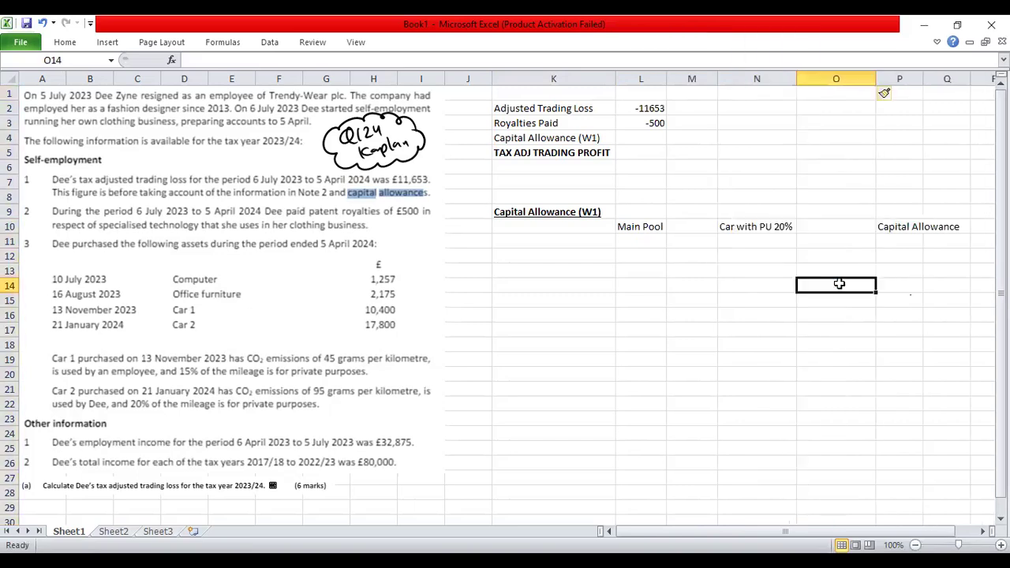
{"action": "key", "text": "ctrl+z"}
{"action": "key", "text": "ctrl+z"}
{"action": "left_click", "coordinate": [726, 256]}
Step: Make the three column headings in L10:N10 bold and fit column N to the width of its heading
{"action": "left_click_drag", "start_coordinate": [652, 225], "coordinate": [784, 226]}
{"action": "key", "text": "ctrl+b"}
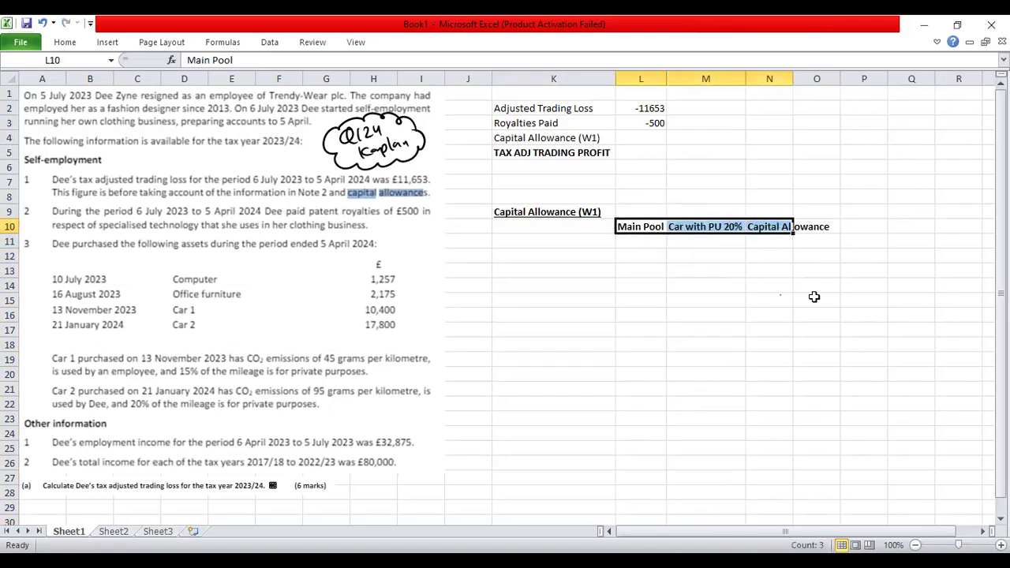
{"action": "left_click", "coordinate": [814, 297]}
{"action": "double_click", "coordinate": [793, 78]}
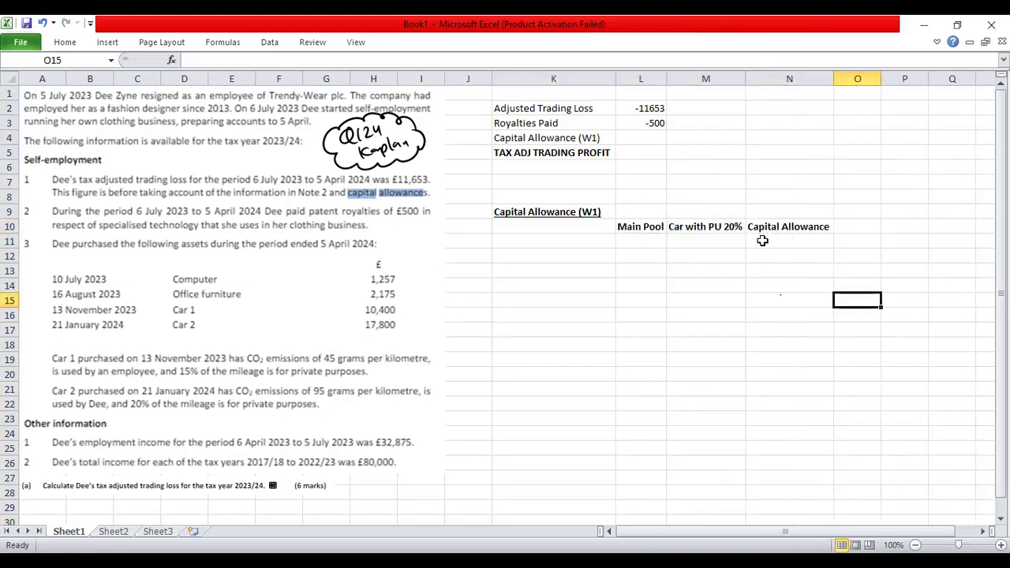
Step: Centre the column headings in L10:N10 horizontally
{"action": "left_click_drag", "start_coordinate": [764, 227], "coordinate": [617, 226]}
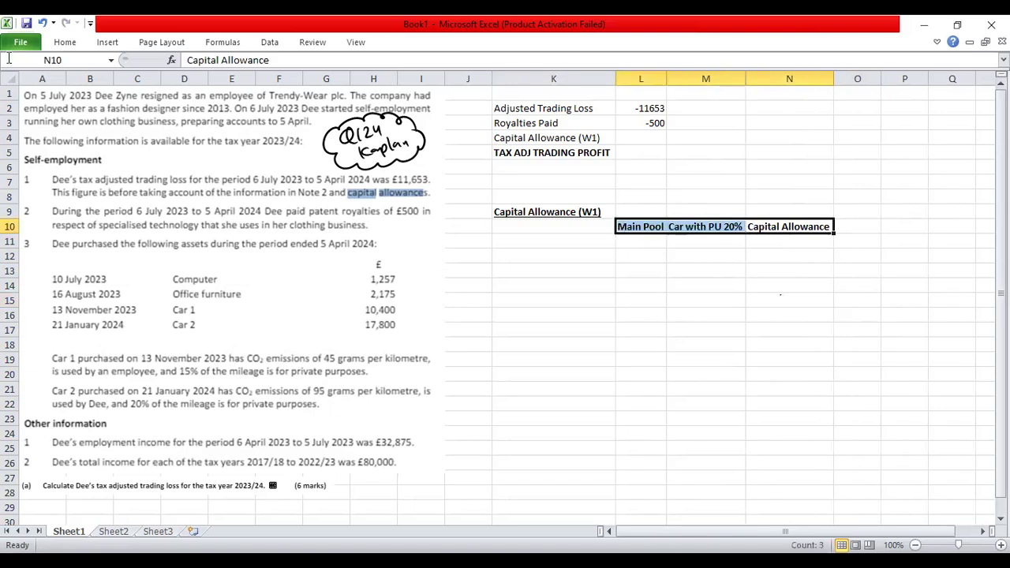
{"action": "left_click", "coordinate": [68, 44]}
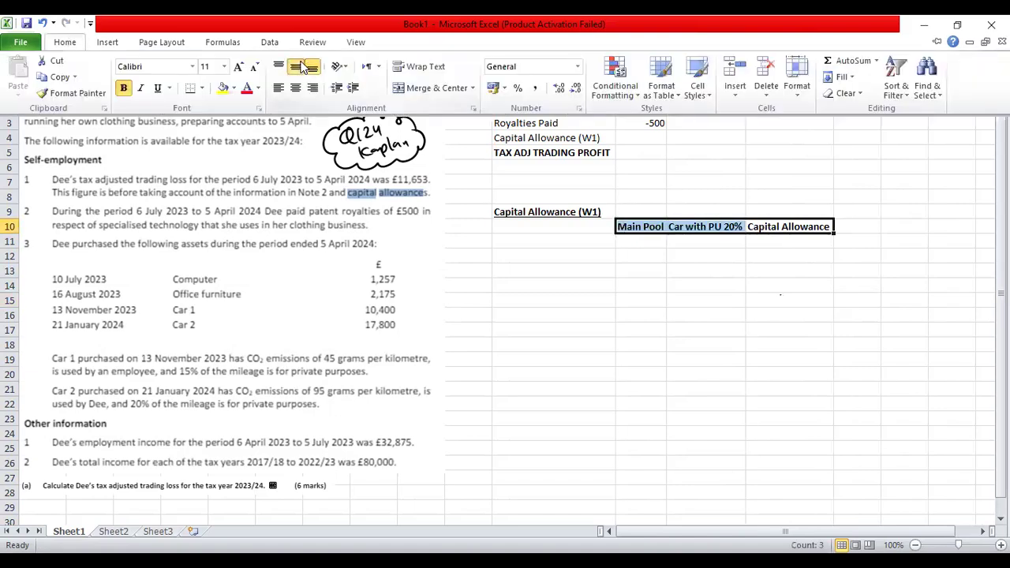
{"action": "left_click", "coordinate": [296, 108]}
{"action": "left_click", "coordinate": [61, 43]}
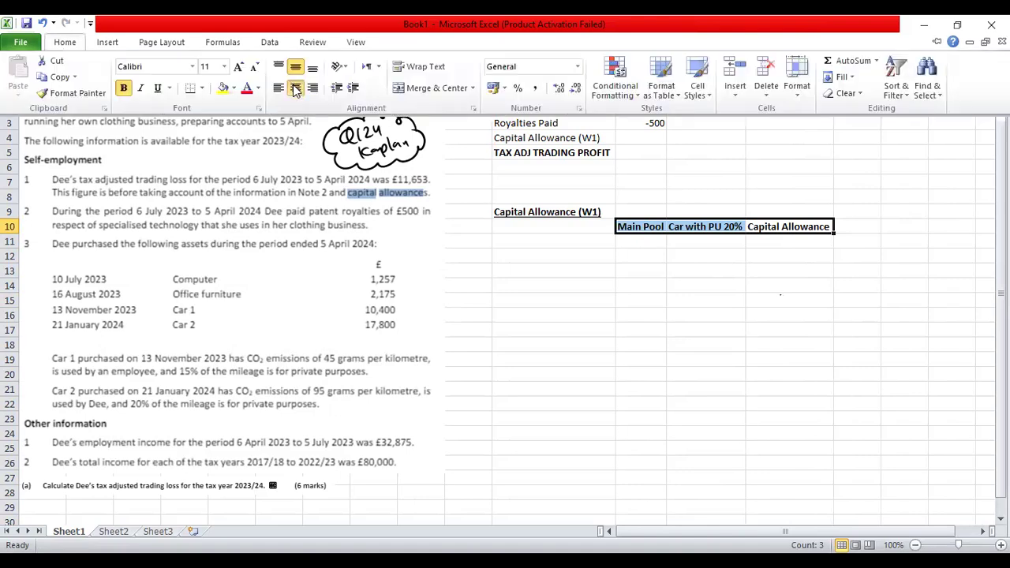
{"action": "left_click", "coordinate": [295, 90]}
{"action": "left_click", "coordinate": [563, 254]}
Step: Enter the row label "TWDV b/f" in K11 with a main pool balance of 0 in L11
{"action": "left_click", "coordinate": [608, 241]}
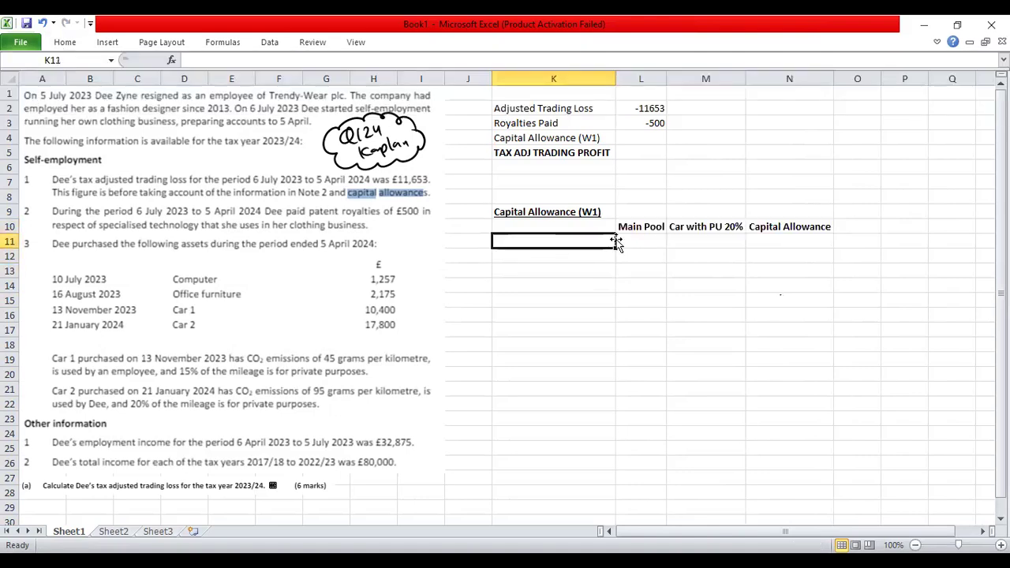
{"action": "type", "text": "TWDV b/f"}
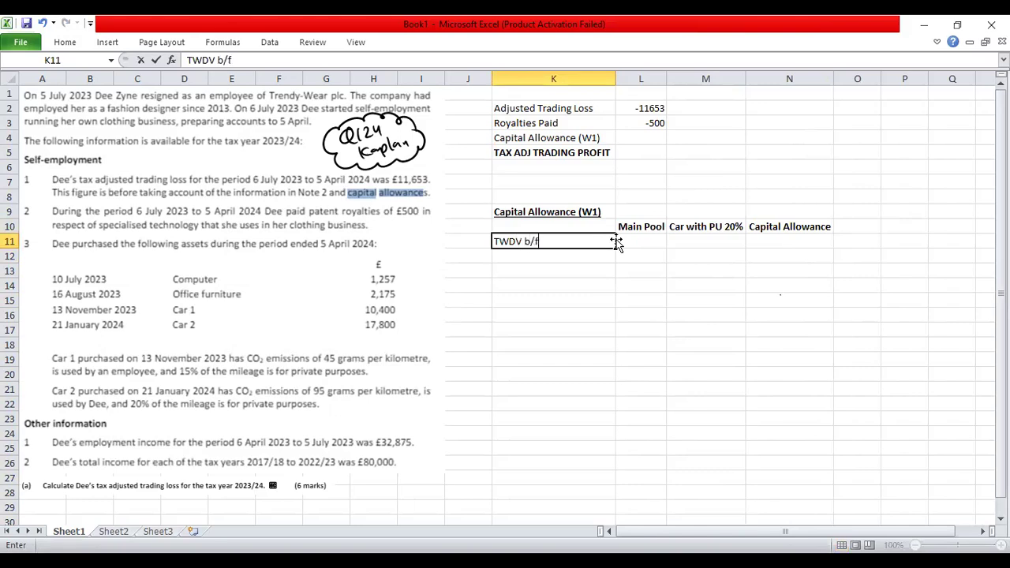
{"action": "key", "text": "Tab"}
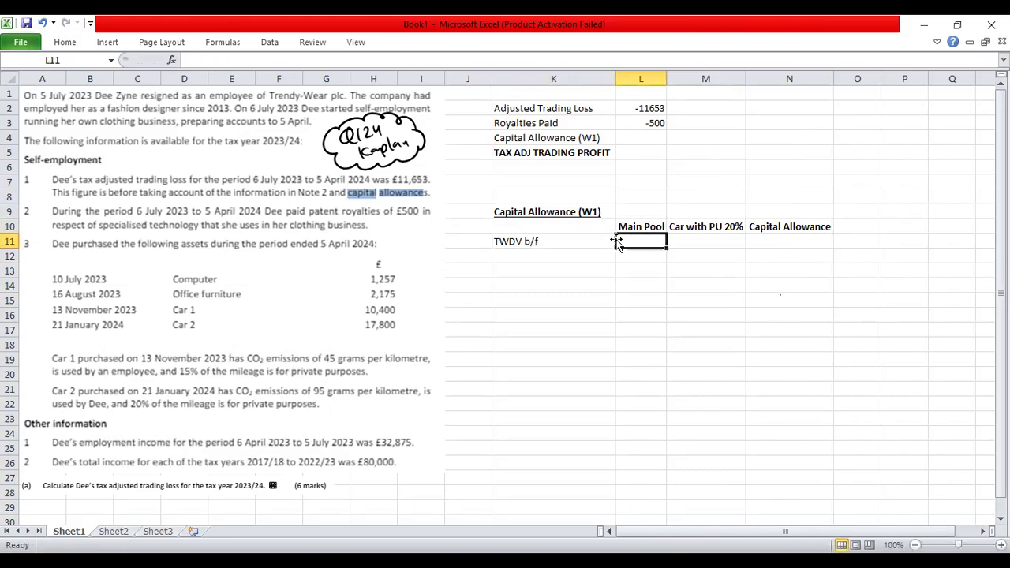
{"action": "type", "text": "0"}
{"action": "key", "text": "Tab"}
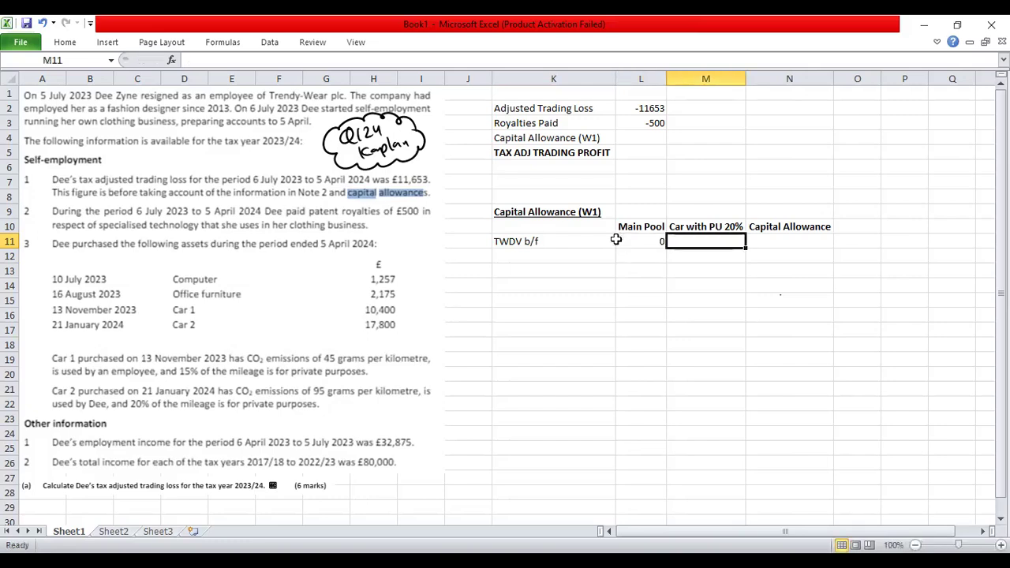
Step: Enter "Addition" in K12 as a bold, underlined row heading of the working
{"action": "key", "text": "Tab"}
{"action": "key", "text": "Tab"}
{"action": "key", "text": "Left"}
{"action": "key", "text": "Left"}
{"action": "key", "text": "Left"}
{"action": "key", "text": "Down"}
{"action": "key", "text": "Left"}
{"action": "type", "text": "Addition"}
{"action": "key", "text": "Tab"}
{"action": "key", "text": "Left"}
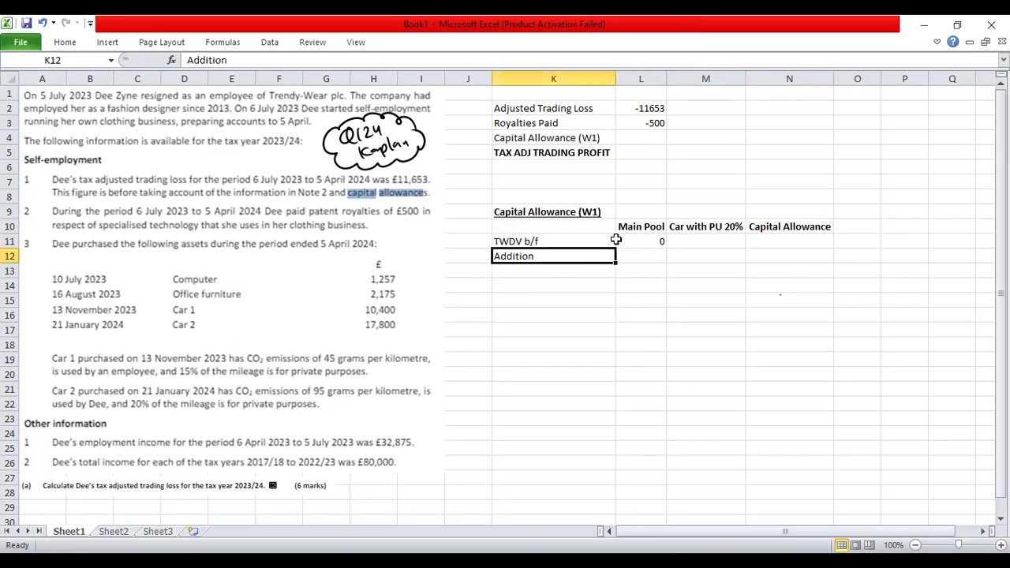
{"action": "key", "text": "ctrl+b"}
Step: Enter "Qualyfying for AIA" in K13 and format it as bold and underlined
{"action": "key", "text": "Down"}
{"action": "type", "text": "Qua"}
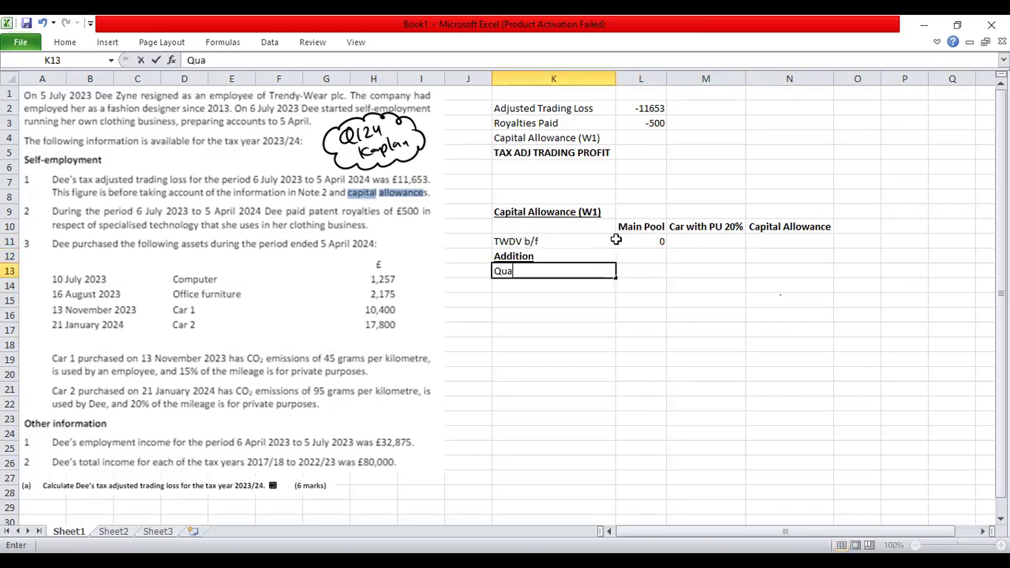
{"action": "type", "text": "lyfying for AIA"}
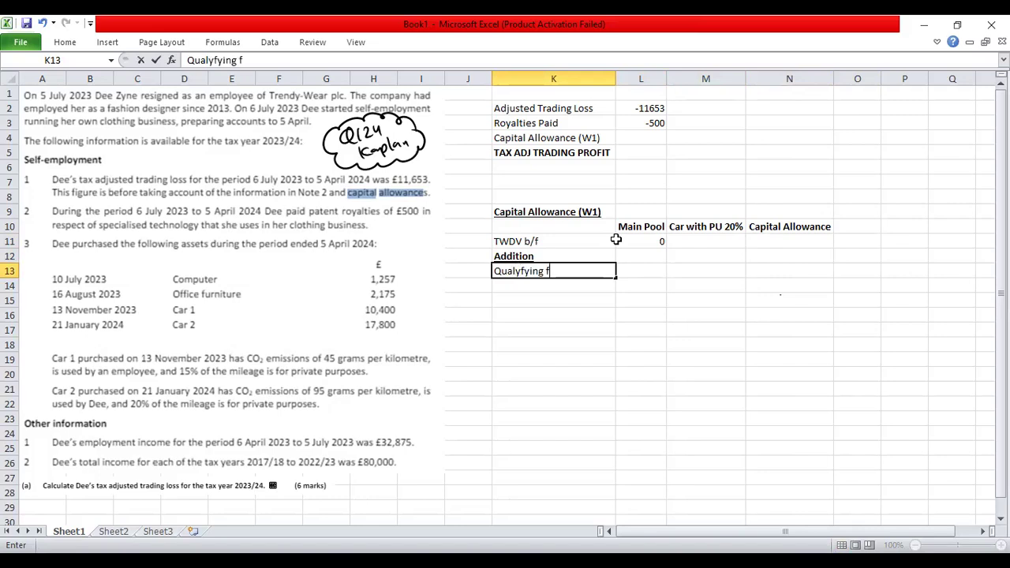
{"action": "key", "text": "Return"}
{"action": "key", "text": "Up"}
{"action": "key", "text": "ctrl+b"}
{"action": "key", "text": "ctrl+u"}
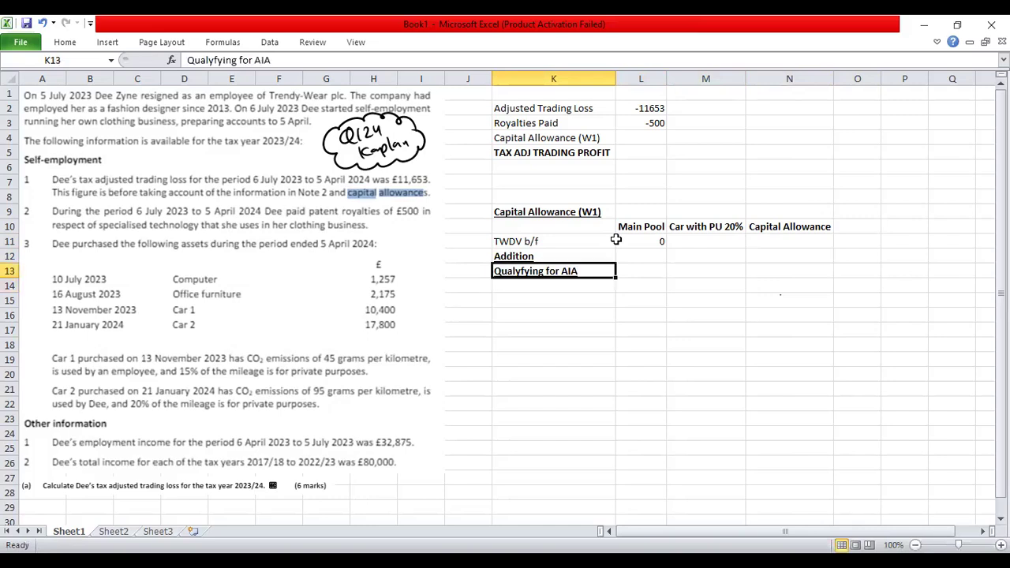
Step: Remove the underline from the "Addition" heading in K12
{"action": "key", "text": "Down"}
{"action": "key", "text": "Up"}
{"action": "key", "text": "Up"}
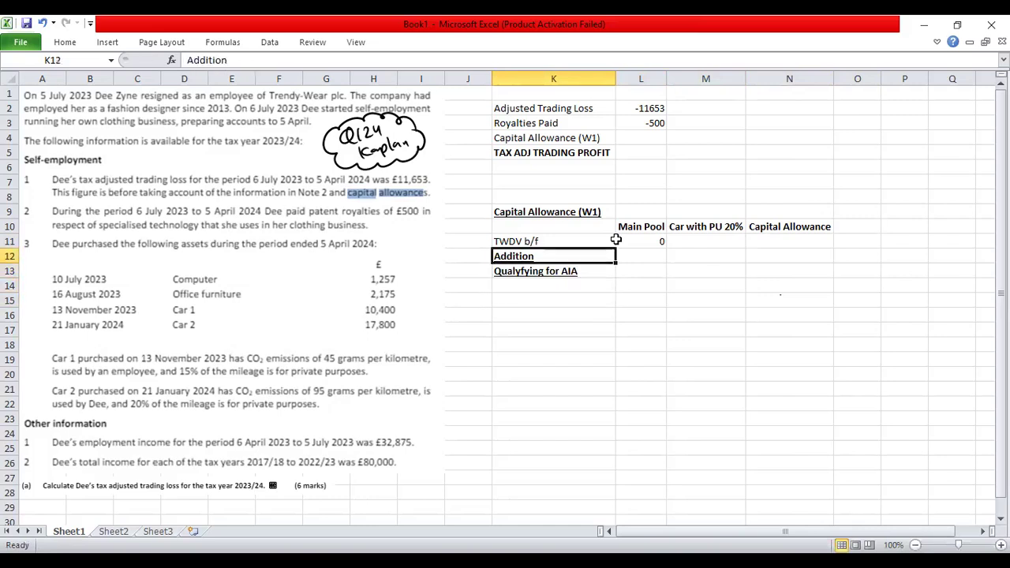
{"action": "key", "text": "Down"}
{"action": "key", "text": "Down"}
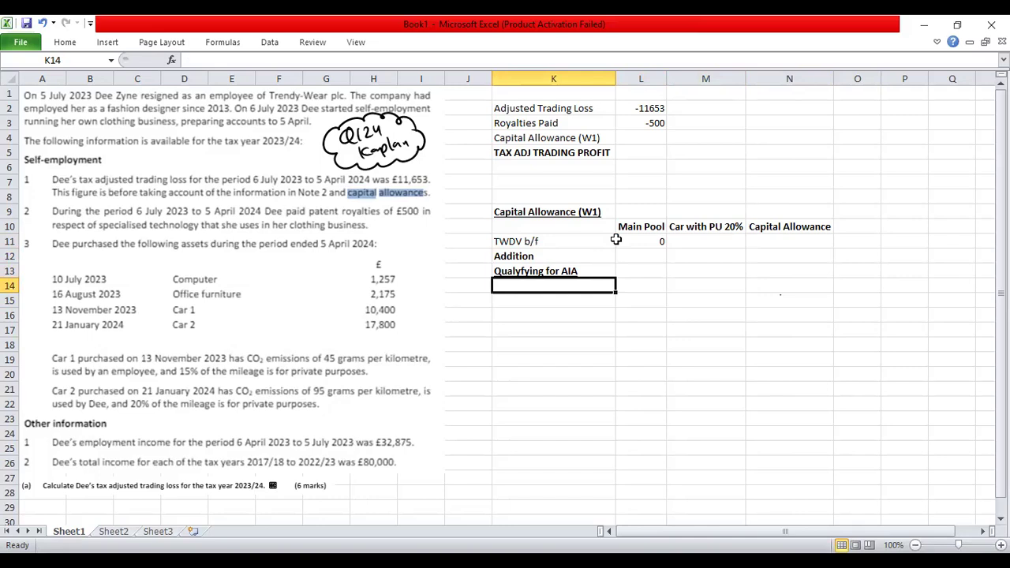
Step: List "Computer" in K14 and "Office Furniture" in K15 under the AIA heading
{"action": "type", "text": "C"}
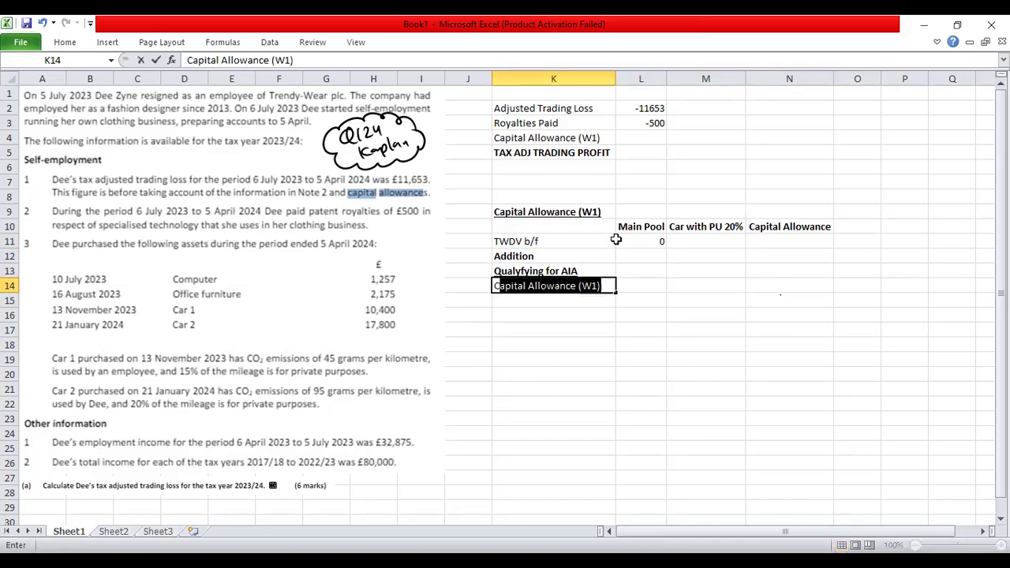
{"action": "type", "text": "omputer"}
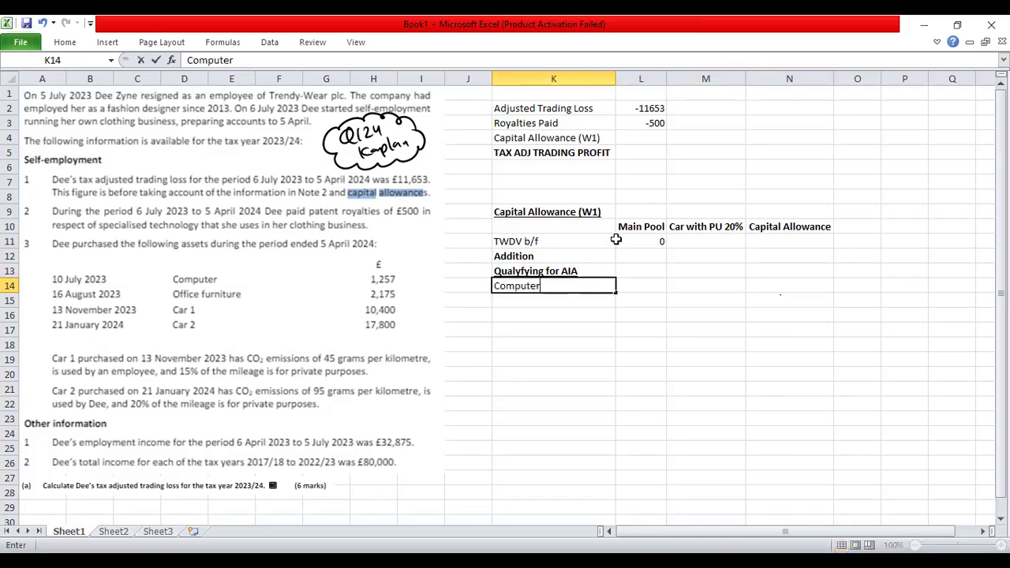
{"action": "key", "text": "Return"}
{"action": "type", "text": "Office"}
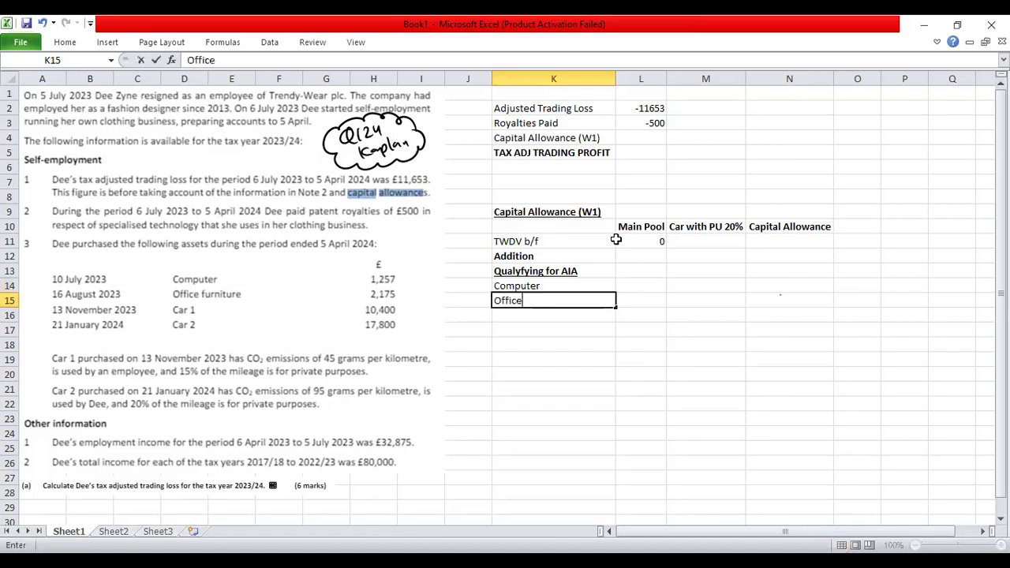
{"action": "type", "text": " Furniture"}
{"action": "key", "text": "Tab"}
{"action": "key", "text": "Up"}
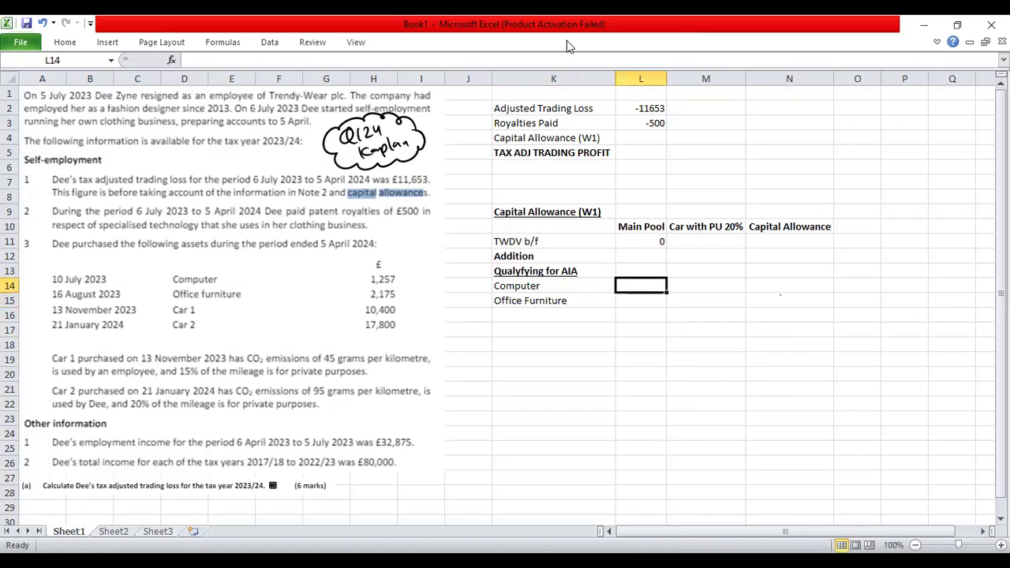
Step: Insert a blank column between the row labels and the "Main Pool" column, and narrow it
{"action": "right_click", "coordinate": [645, 71]}
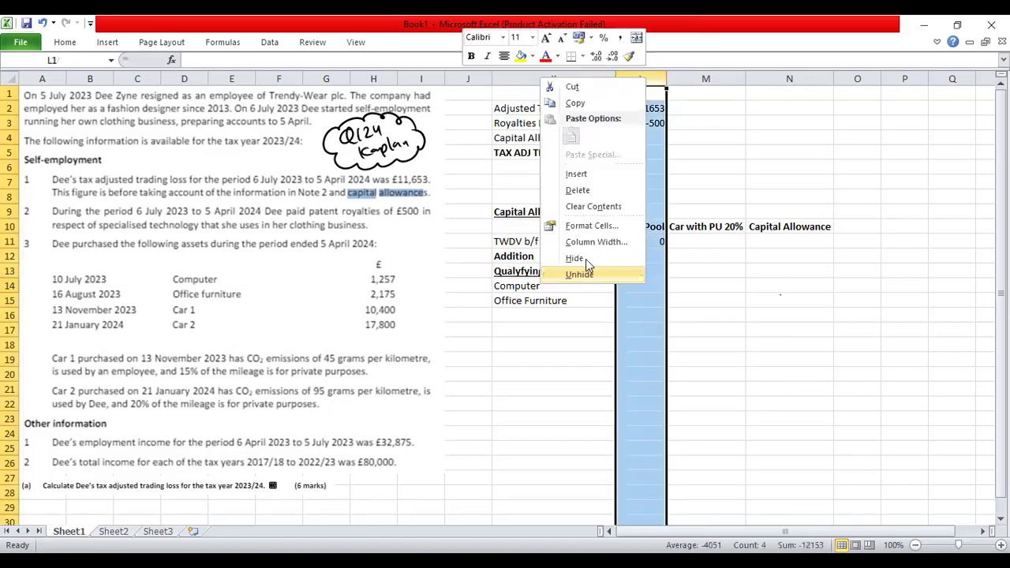
{"action": "left_click", "coordinate": [619, 180]}
{"action": "left_click_drag", "start_coordinate": [734, 72], "coordinate": [680, 111]}
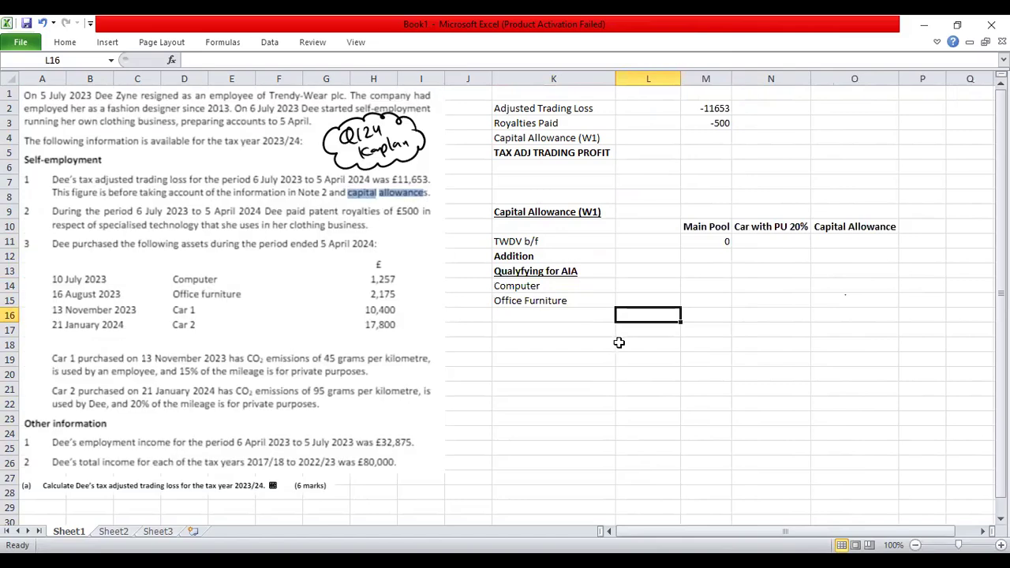
{"action": "left_click", "coordinate": [663, 258]}
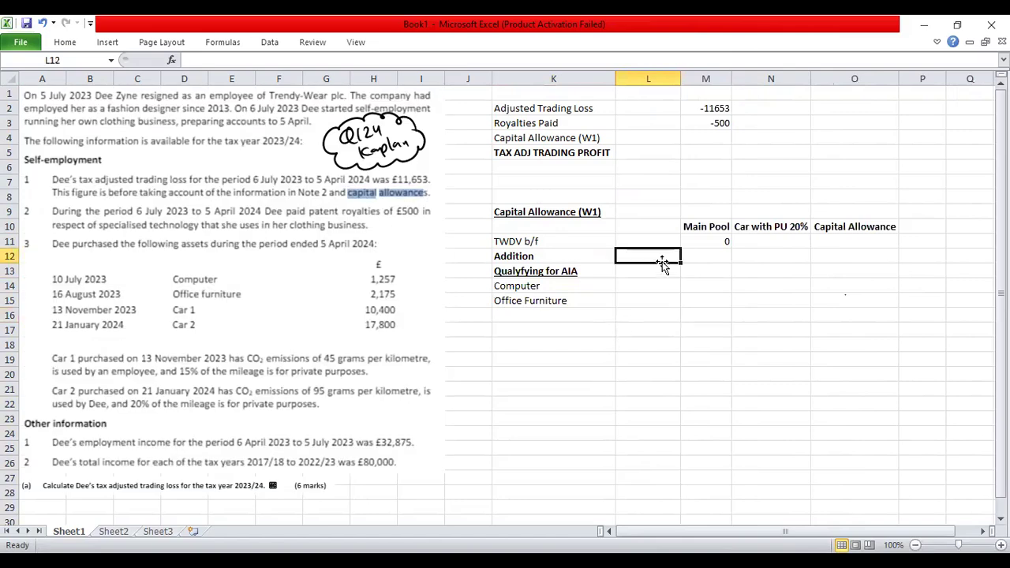
Step: Enter the AIA asset costs: 1257 for Computer in L14 and 2175 for Office Furniture in L15
{"action": "key", "text": "Down"}
{"action": "key", "text": "Down"}
{"action": "type", "text": "1257"}
{"action": "key", "text": "Return"}
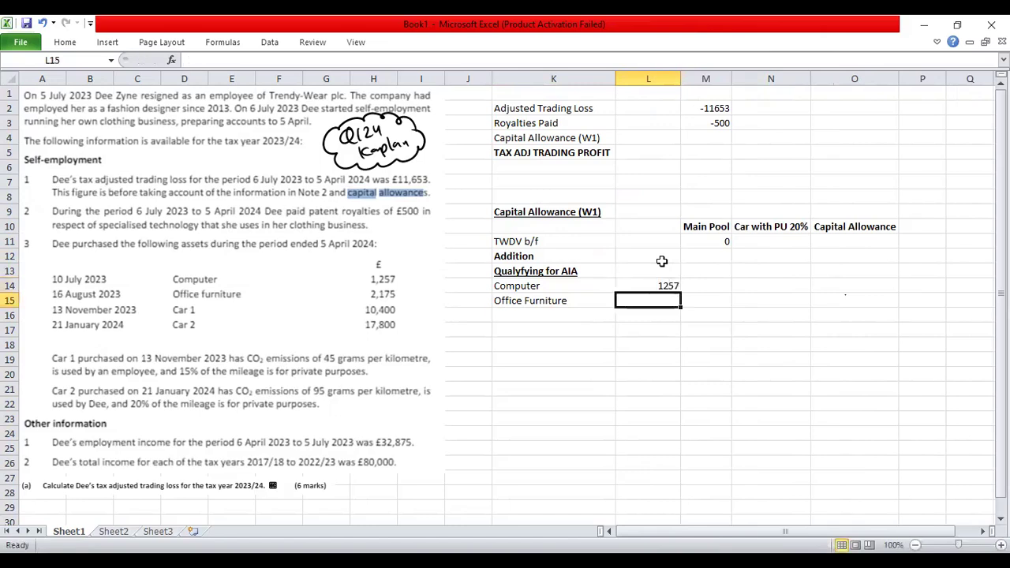
{"action": "type", "text": "2175"}
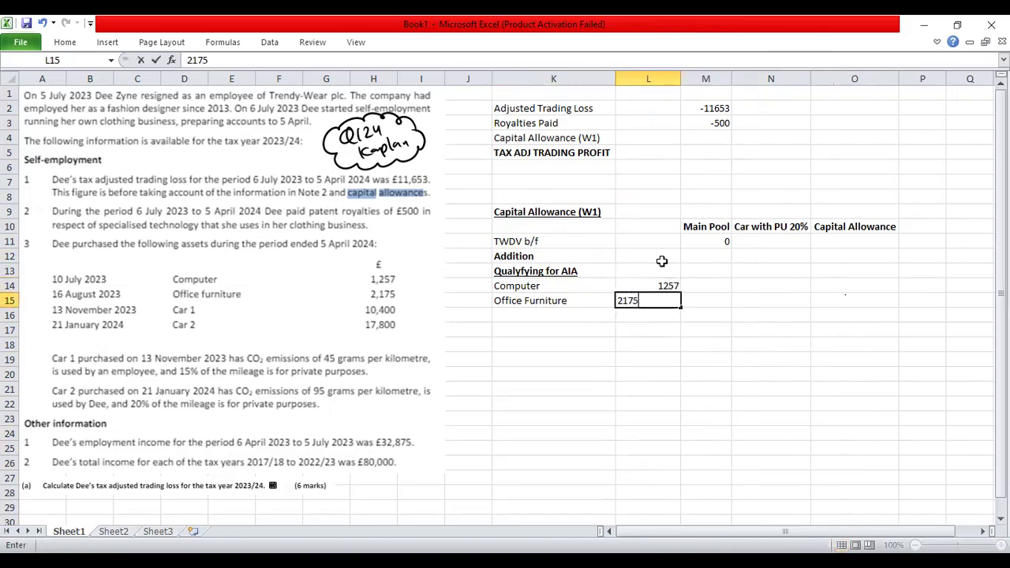
{"action": "key", "text": "Return"}
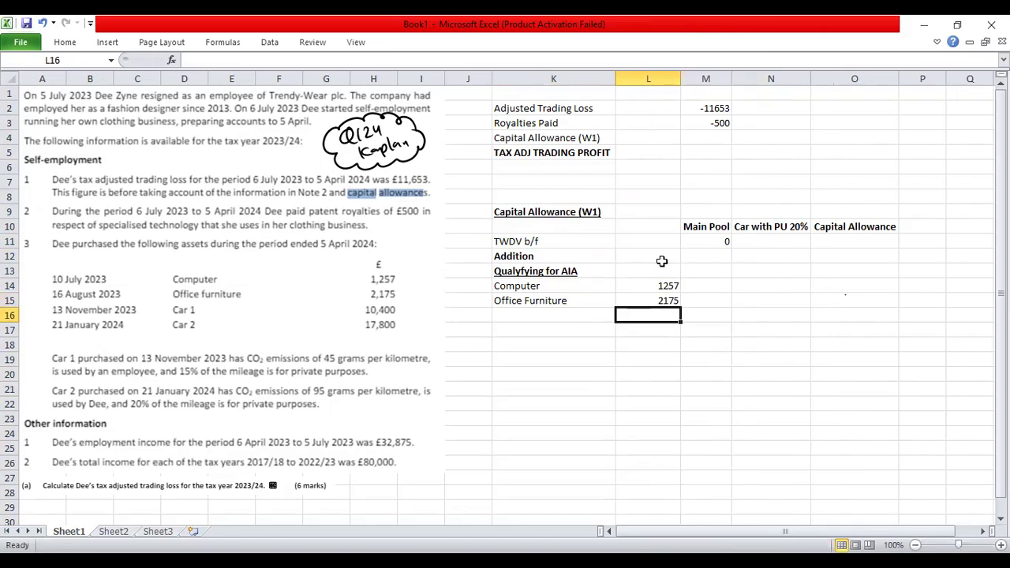
Step: Total the computer and office furniture costs in L16 by adding L14 and L15
{"action": "type", "text": "="}
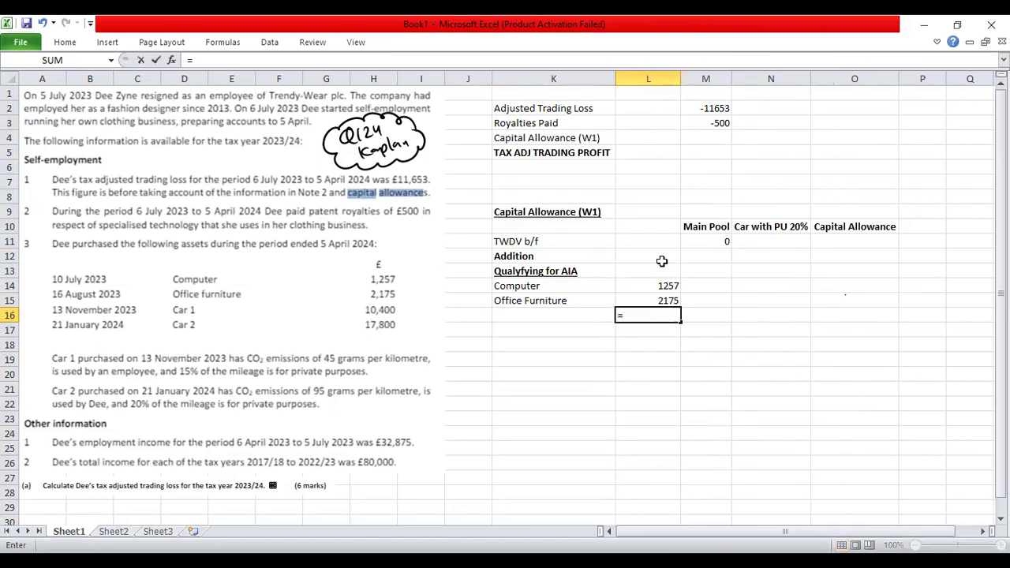
{"action": "key", "text": "Up"}
{"action": "key", "text": "Up"}
{"action": "type", "text": "+"}
{"action": "left_click", "coordinate": [672, 301]}
{"action": "key", "text": "Return"}
{"action": "left_click", "coordinate": [648, 314]}
Step: Label K17 as "AIA" and enter 3432 beside it in L17
{"action": "left_click", "coordinate": [553, 330]}
{"action": "type", "text": "AiA"}
{"action": "key", "text": "Tab"}
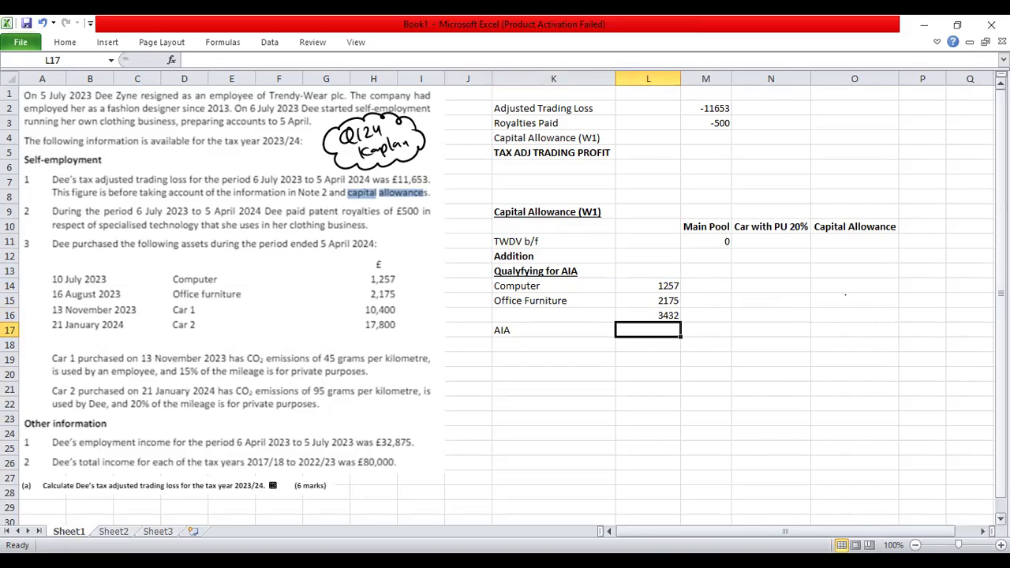
{"action": "type", "text": "3432"}
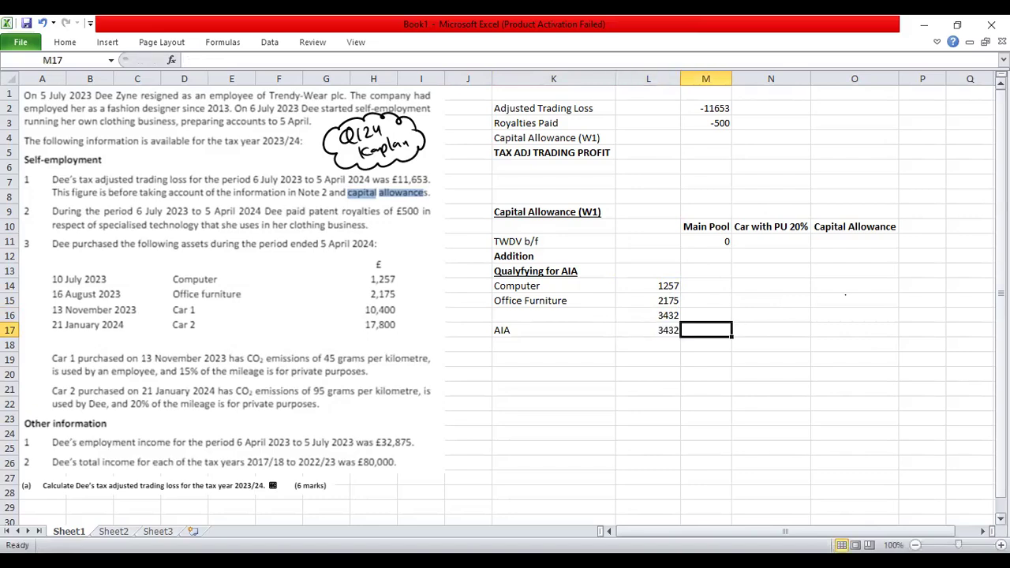
{"action": "key", "text": "Return"}
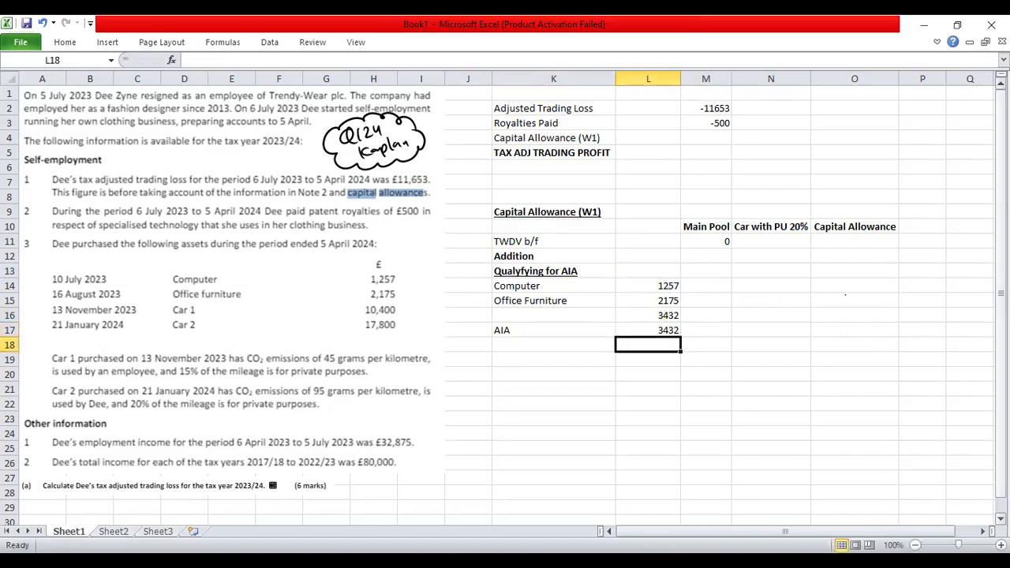
Step: Change the AIA amount in L17 to the negative value -3432
{"action": "left_click", "coordinate": [648, 330]}
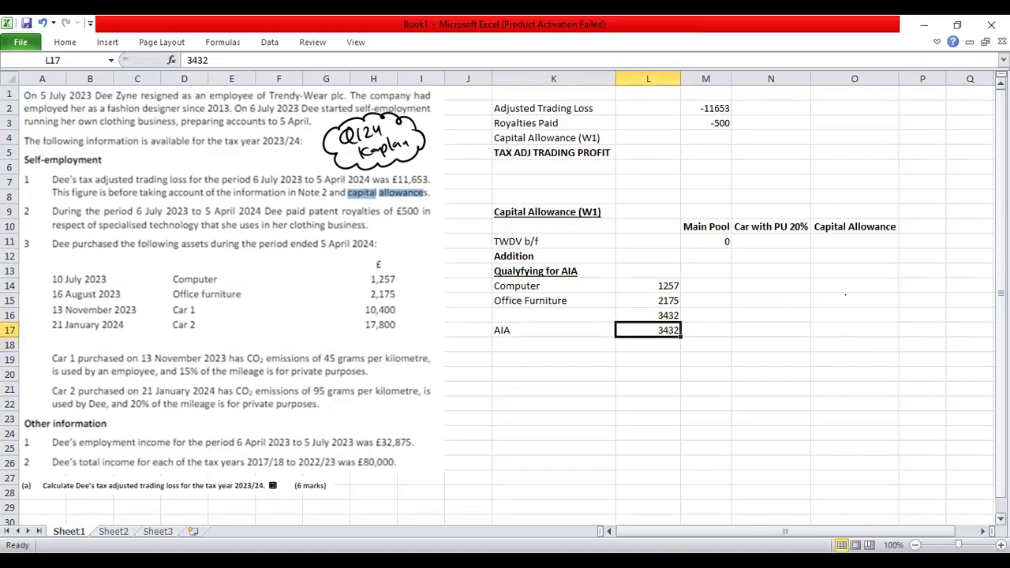
{"action": "key", "text": "Down"}
{"action": "key", "text": "Up"}
{"action": "key", "text": "F2"}
{"action": "key", "text": "Left"}
{"action": "key", "text": "Left"}
{"action": "key", "text": "Left"}
{"action": "key", "text": "Left"}
{"action": "type", "text": "-"}
{"action": "key", "text": "Return"}
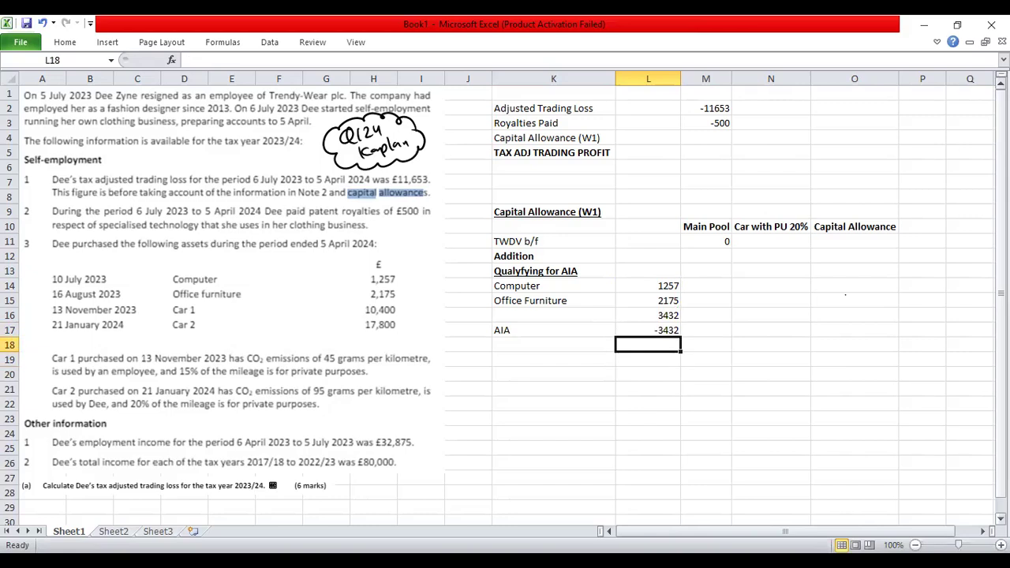
Step: Calculate the balance after AIA in L18 with the formula =L16+L17
{"action": "type", "text": "="}
{"action": "key", "text": "Up"}
{"action": "key", "text": "Up"}
{"action": "type", "text": "+"}
{"action": "key", "text": "BackSpace"}
{"action": "type", "text": "+"}
{"action": "key", "text": "Up"}
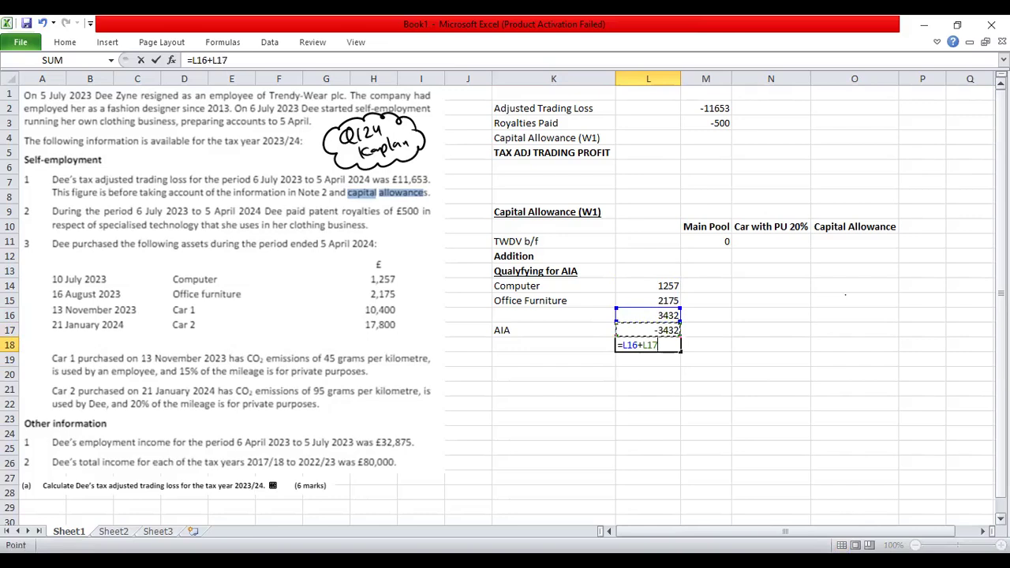
{"action": "key", "text": "Return"}
Step: Clear the balance formula from L18
{"action": "key", "text": "Down"}
{"action": "key", "text": "Down"}
{"action": "key", "text": "Down"}
{"action": "key", "text": "Up"}
{"action": "key", "text": "Up"}
{"action": "key", "text": "Up"}
{"action": "key", "text": "Up"}
{"action": "key", "text": "Right"}
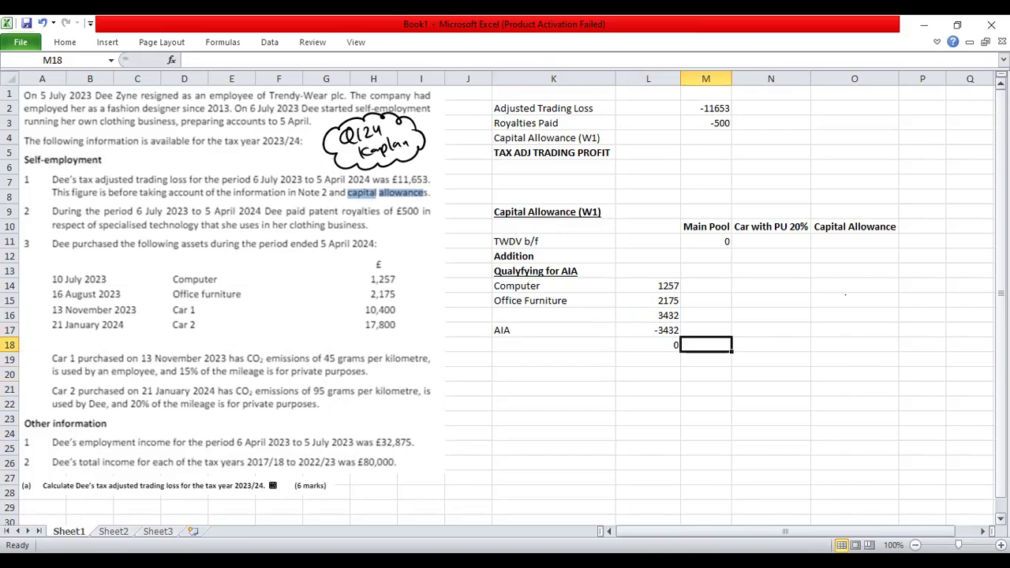
{"action": "key", "text": "Left"}
{"action": "key", "text": "Delete"}
{"action": "key", "text": "Up"}
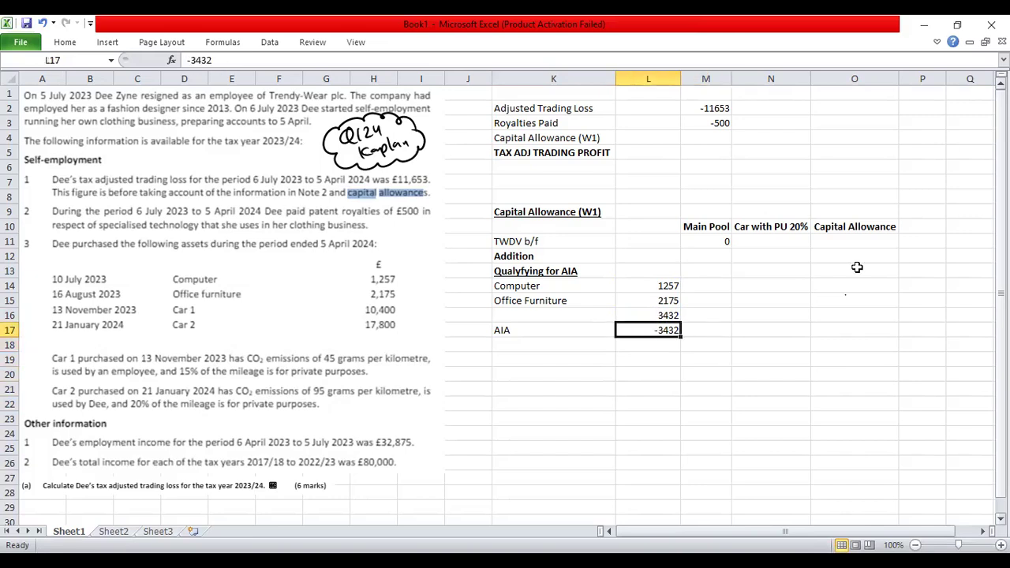
{"action": "left_click_drag", "start_coordinate": [711, 111], "coordinate": [721, 129]}
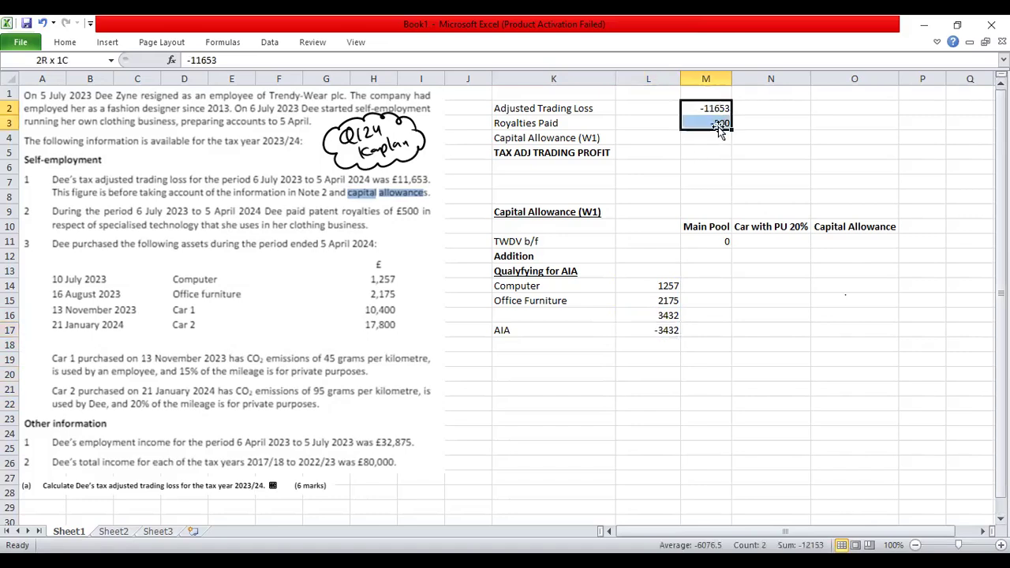
{"action": "left_click", "coordinate": [674, 325], "text": "shift"}
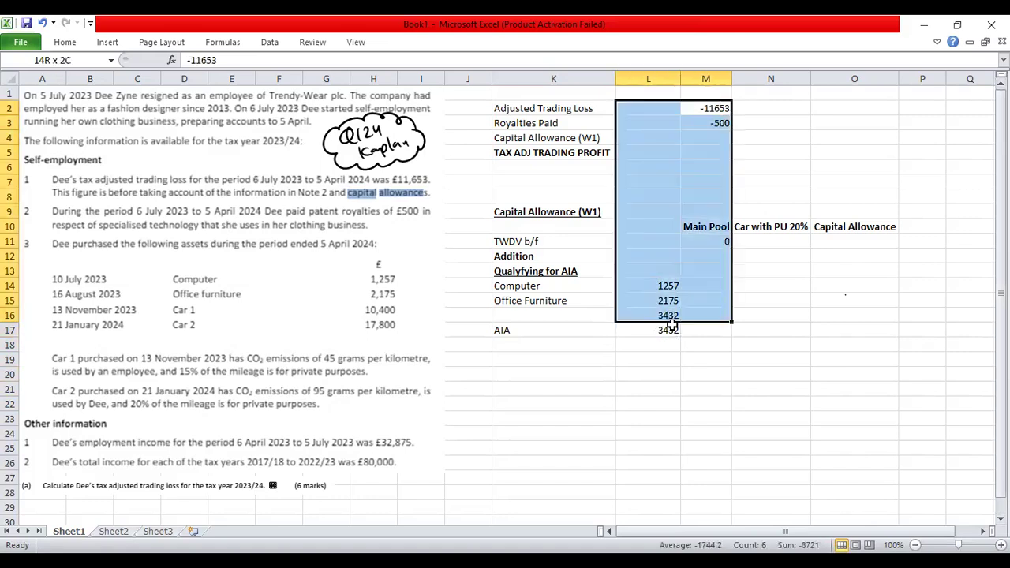
{"action": "left_click", "coordinate": [717, 111]}
{"action": "left_click", "coordinate": [718, 123]}
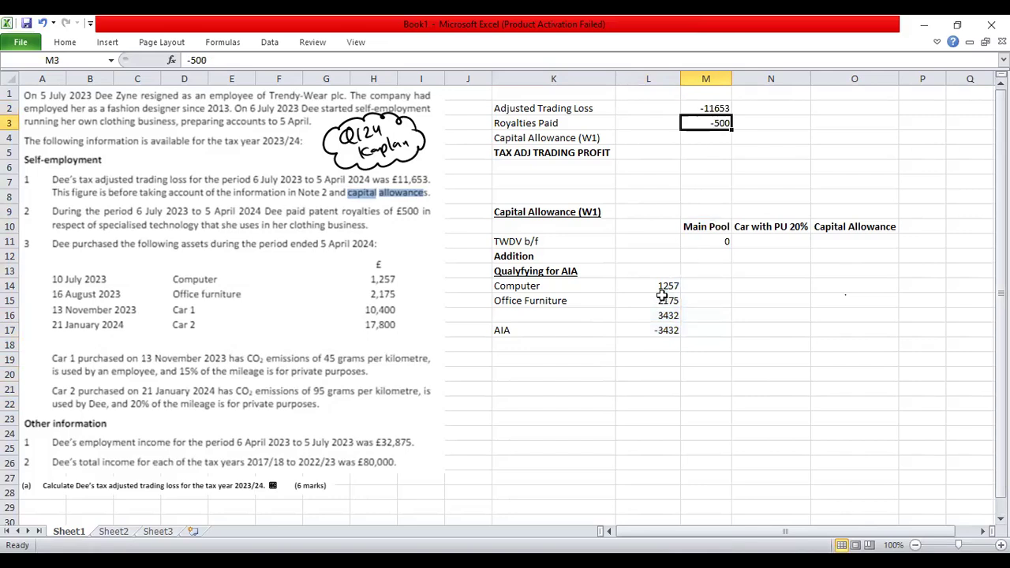
{"action": "double_click", "coordinate": [666, 330]}
{"action": "left_click", "coordinate": [717, 123]}
{"action": "left_click", "coordinate": [668, 328]}
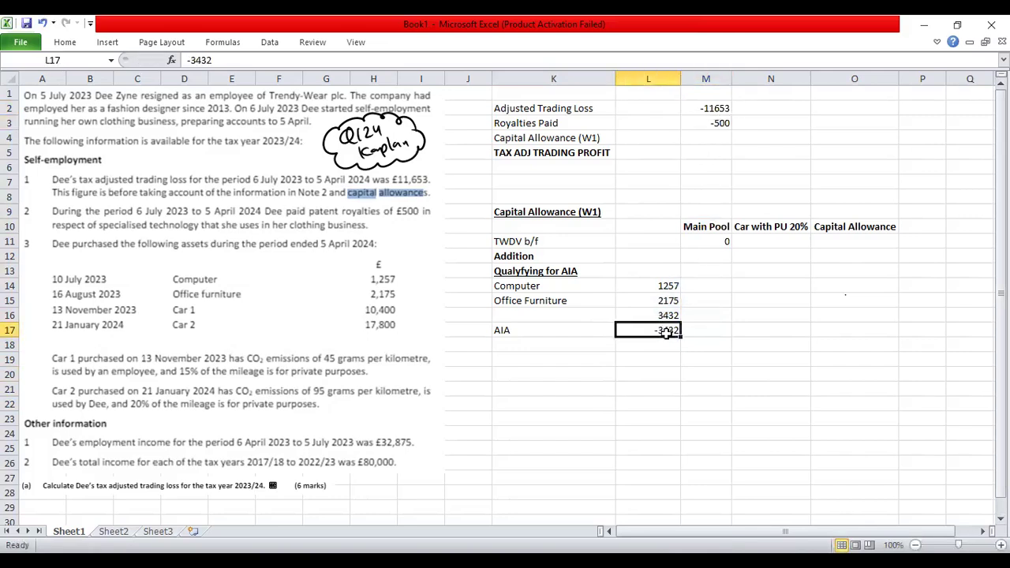
{"action": "left_click", "coordinate": [718, 123], "text": "ctrl"}
Step: Format the amounts in M2:M3 and L14:L17 as Number with 0 decimal places and a thousands separator
{"action": "left_click_drag", "start_coordinate": [710, 108], "coordinate": [714, 123]}
{"action": "left_click_drag", "start_coordinate": [658, 287], "coordinate": [659, 329], "text": "ctrl"}
{"action": "right_click", "coordinate": [597, 275]}
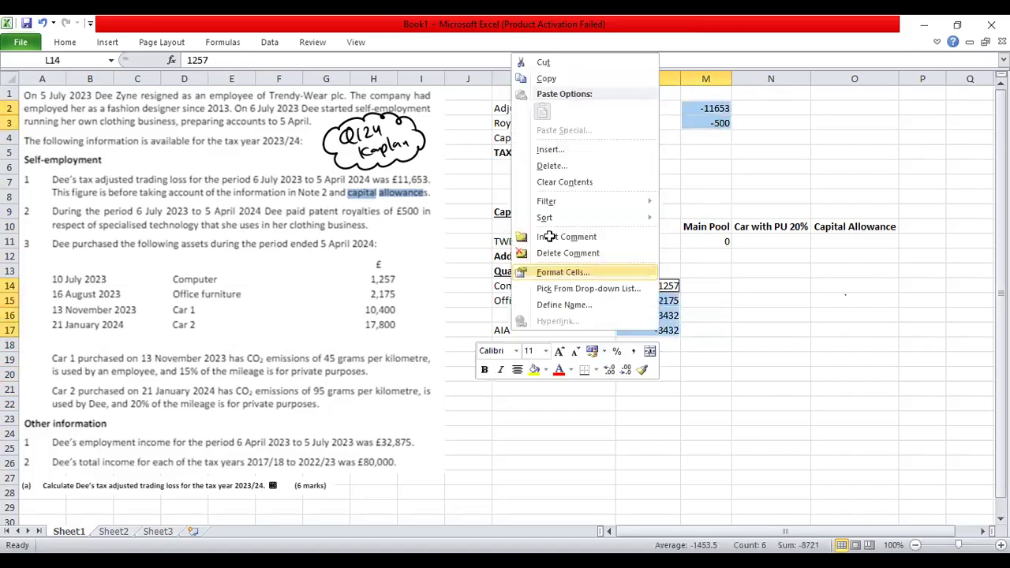
{"action": "key", "text": "Escape"}
{"action": "key", "text": "ctrl+1"}
{"action": "left_click", "coordinate": [463, 160]}
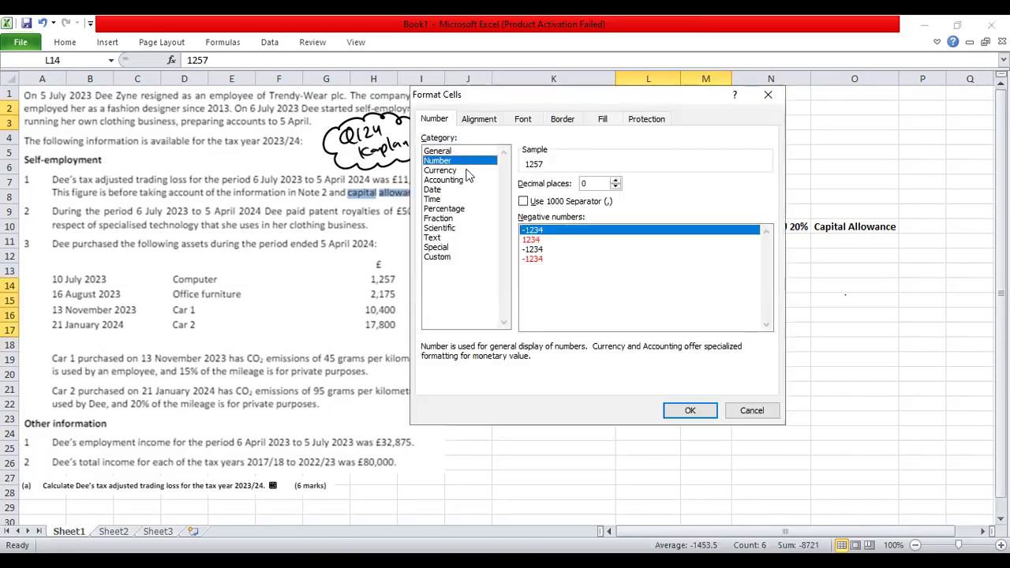
{"action": "left_click", "coordinate": [544, 202]}
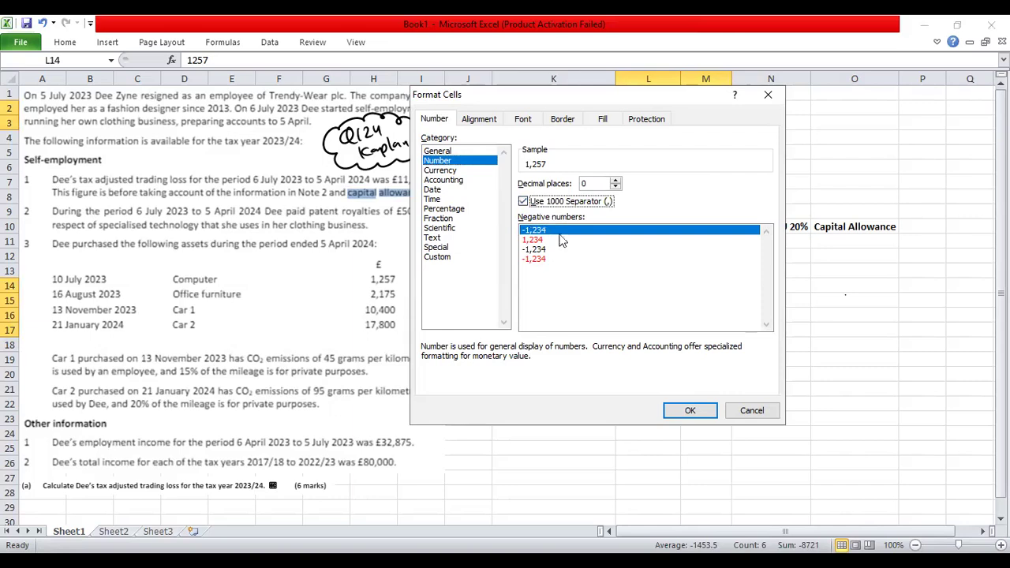
{"action": "left_click", "coordinate": [690, 410]}
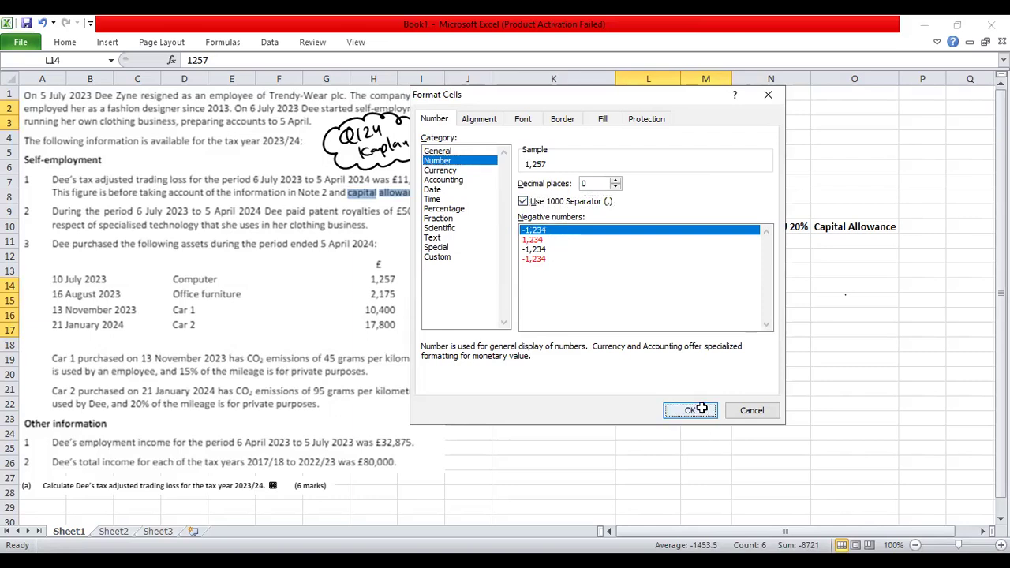
{"action": "left_click_drag", "start_coordinate": [706, 108], "coordinate": [710, 124]}
{"action": "left_click_drag", "start_coordinate": [652, 283], "coordinate": [660, 345], "text": "ctrl"}
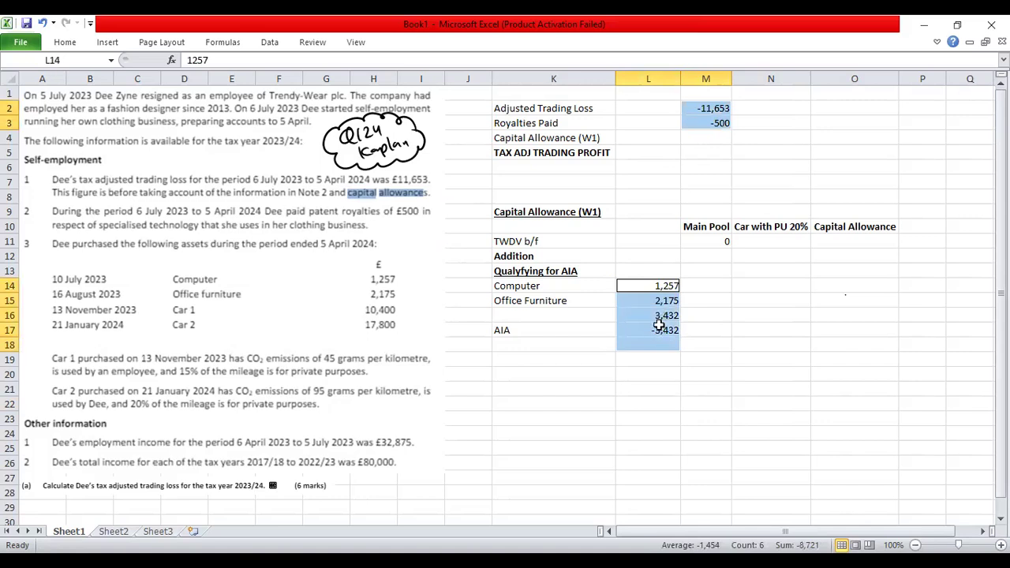
{"action": "right_click", "coordinate": [659, 325]}
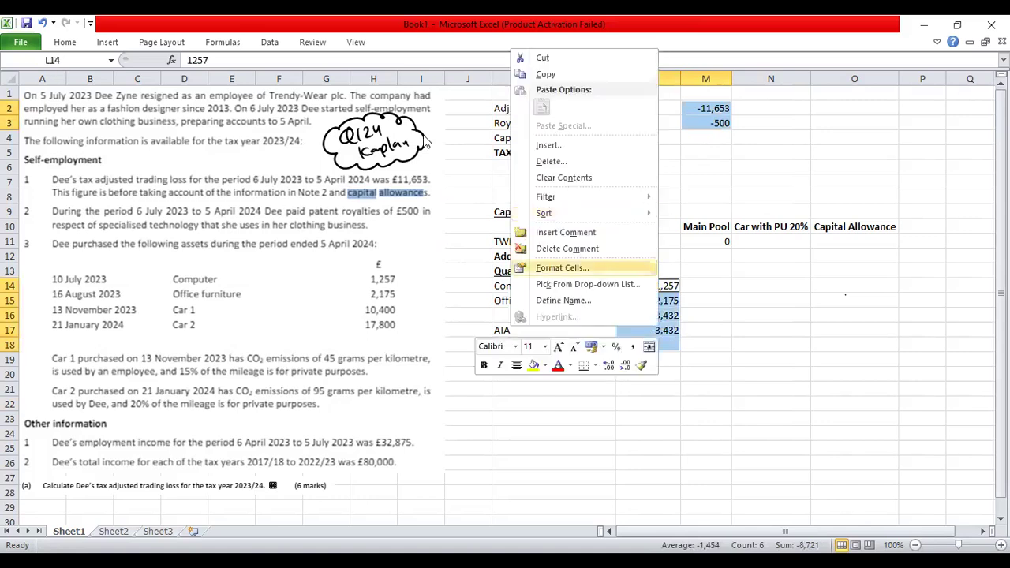
{"action": "left_click", "coordinate": [598, 269]}
{"action": "left_click", "coordinate": [462, 159]}
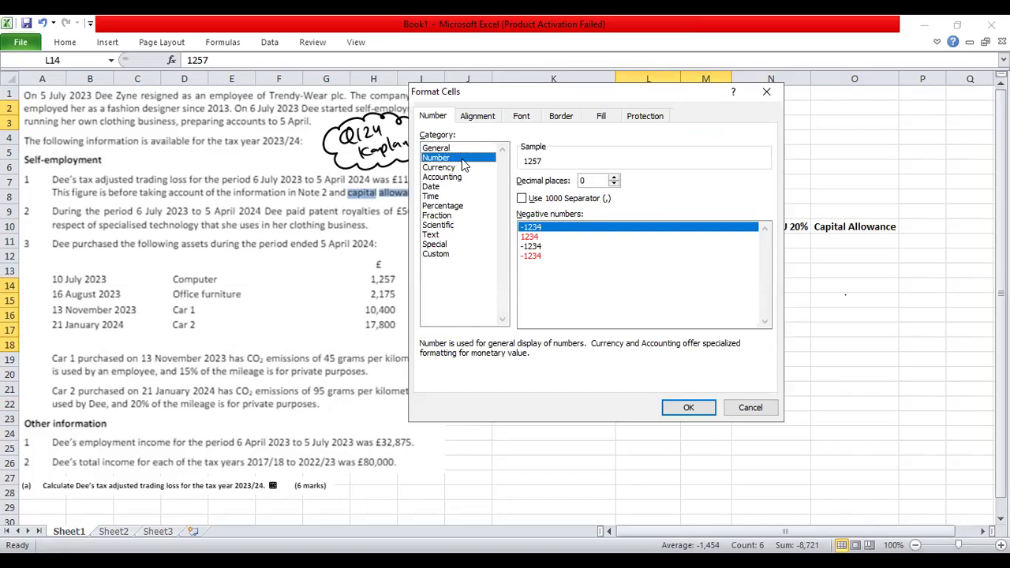
{"action": "left_click", "coordinate": [465, 168]}
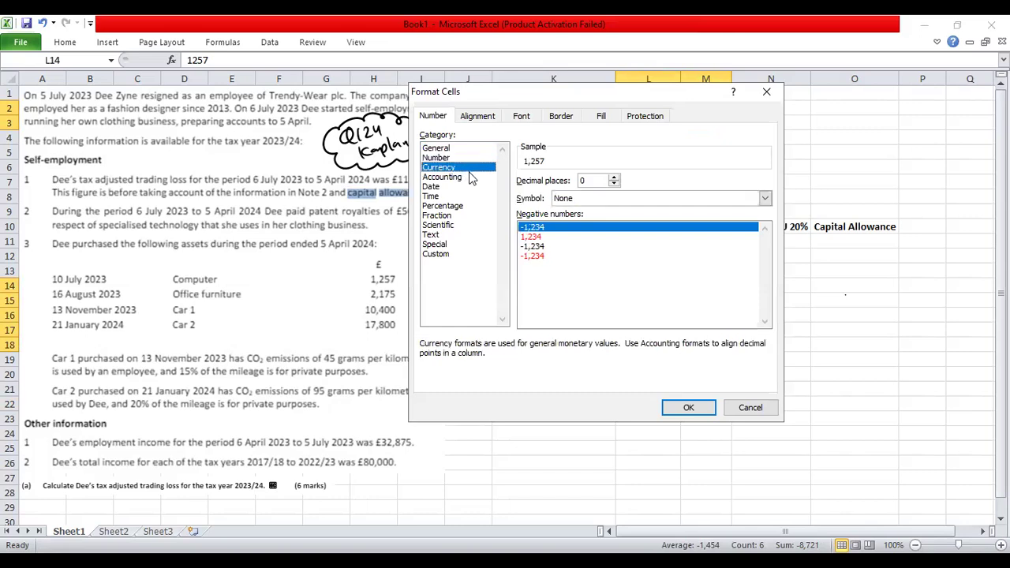
{"action": "left_click", "coordinate": [468, 177]}
{"action": "left_click", "coordinate": [466, 187]}
{"action": "left_click", "coordinate": [459, 196]}
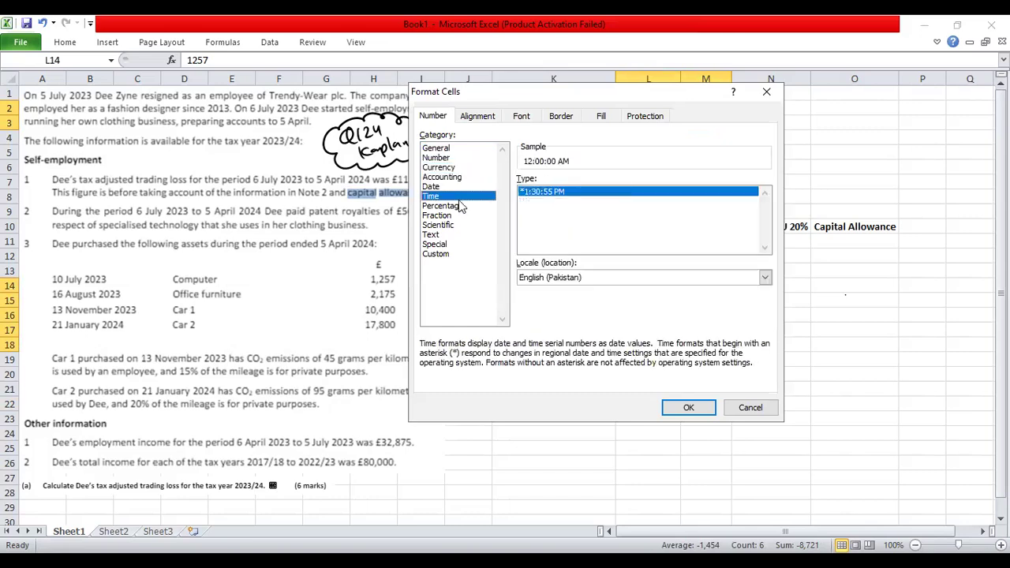
{"action": "left_click", "coordinate": [460, 205]}
{"action": "left_click", "coordinate": [462, 245]}
{"action": "left_click", "coordinate": [454, 149]}
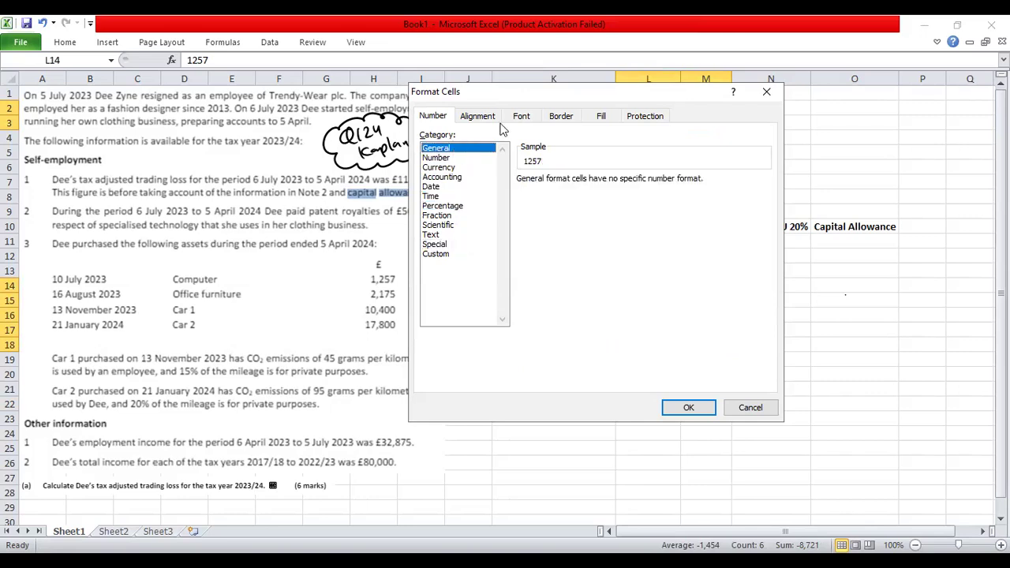
{"action": "key", "text": "Escape"}
{"action": "left_click", "coordinate": [692, 377]}
Step: Calculate the balance after AIA in the Main Pool column, cell M18, with the formula =L16+L17
{"action": "left_click", "coordinate": [645, 333]}
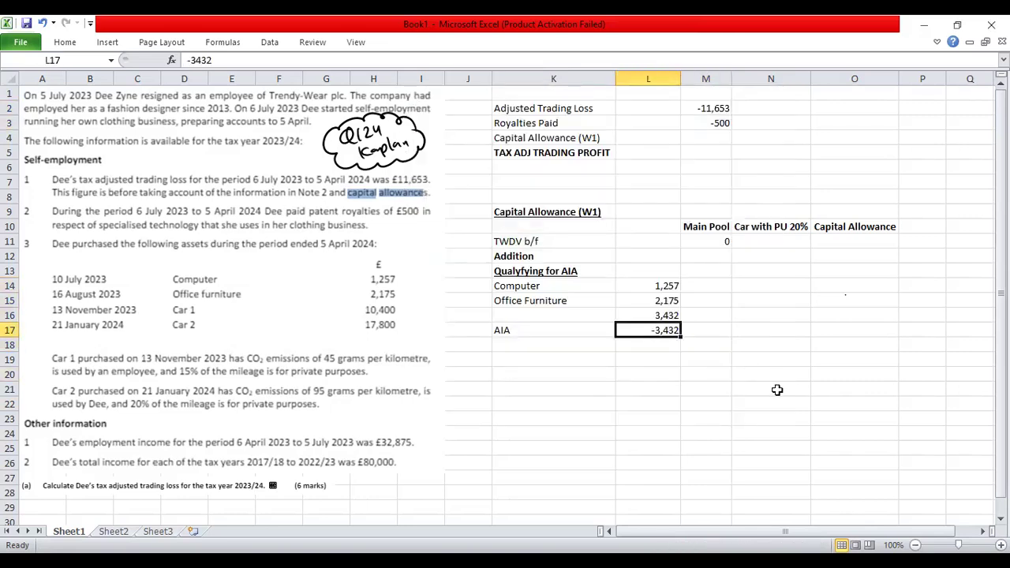
{"action": "key", "text": "Right"}
{"action": "key", "text": "Left"}
{"action": "key", "text": "Left"}
{"action": "key", "text": "Right"}
{"action": "key", "text": "Right"}
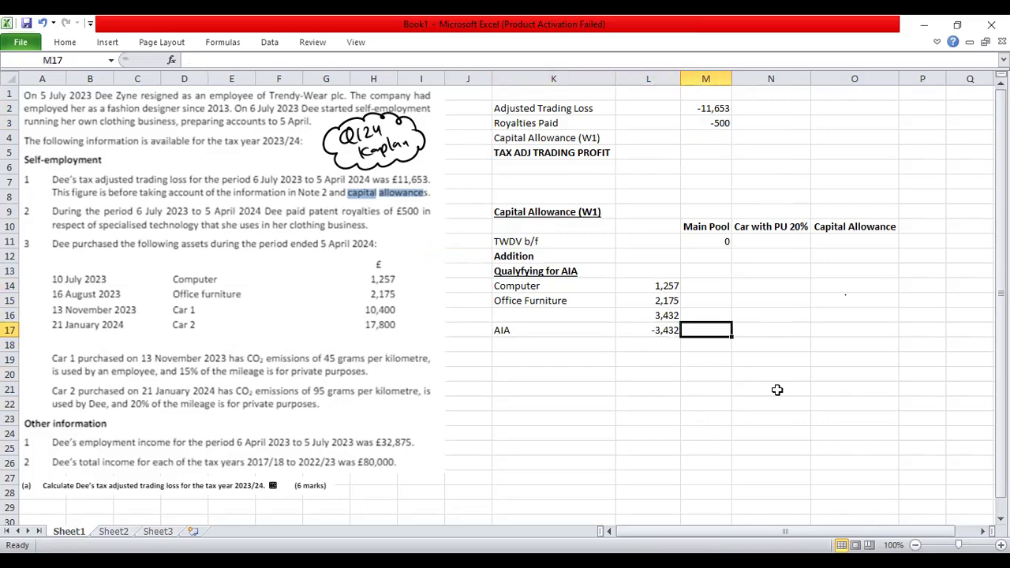
{"action": "key", "text": "Down"}
{"action": "type", "text": "="}
{"action": "key", "text": "Left"}
{"action": "key", "text": "Up"}
{"action": "key", "text": "Up"}
{"action": "type", "text": "+"}
{"action": "key", "text": "Left"}
{"action": "key", "text": "Up"}
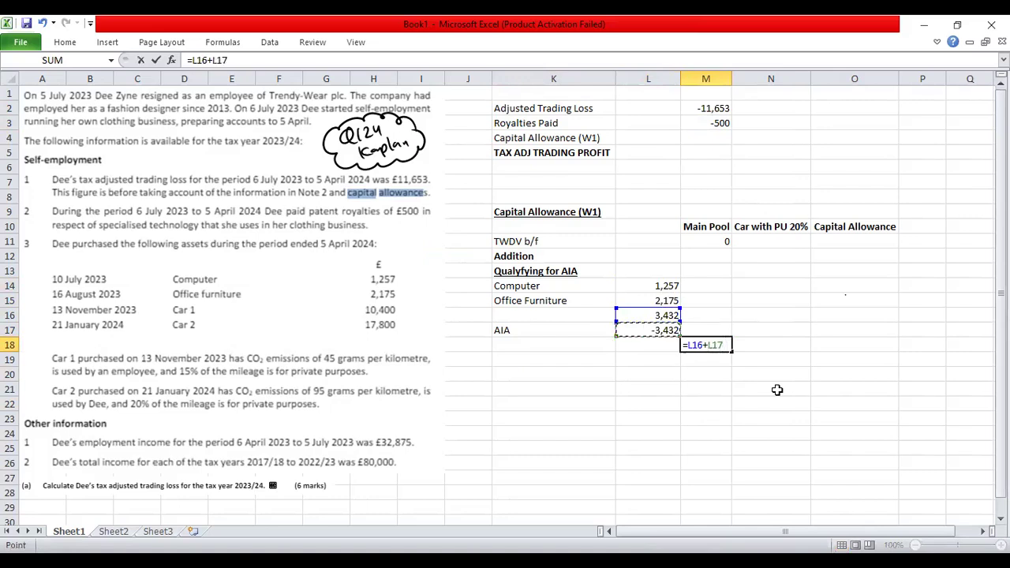
{"action": "key", "text": "Return"}
{"action": "key", "text": "Up"}
{"action": "key", "text": "Up"}
{"action": "key", "text": "Up"}
{"action": "key", "text": "Right"}
{"action": "key", "text": "Down"}
{"action": "key", "text": "Left"}
{"action": "key", "text": "Left"}
{"action": "key", "text": "Right"}
{"action": "key", "text": "Right"}
{"action": "key", "text": "Right"}
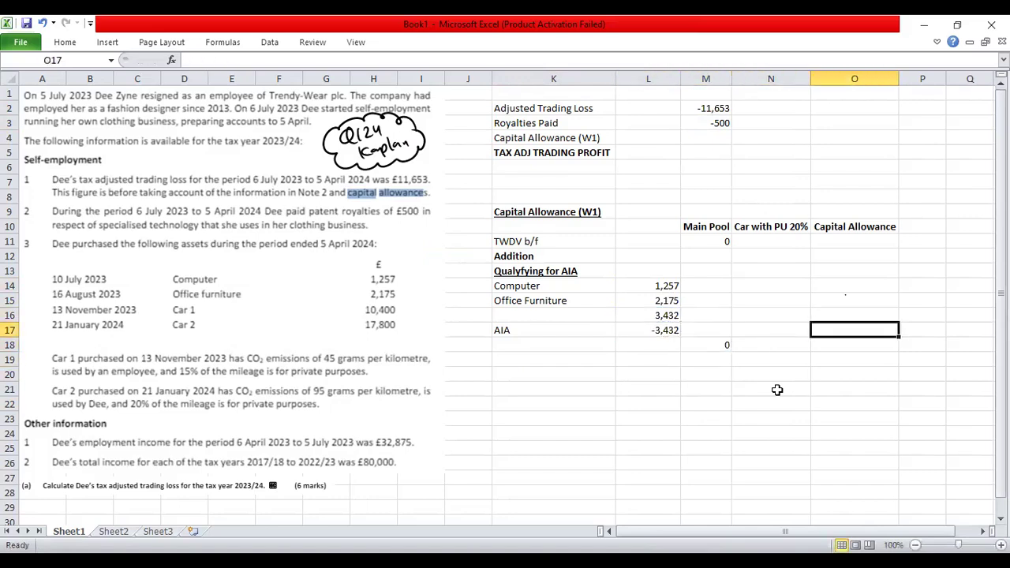
{"action": "key", "text": "Left"}
{"action": "key", "text": "Left"}
{"action": "key", "text": "Left"}
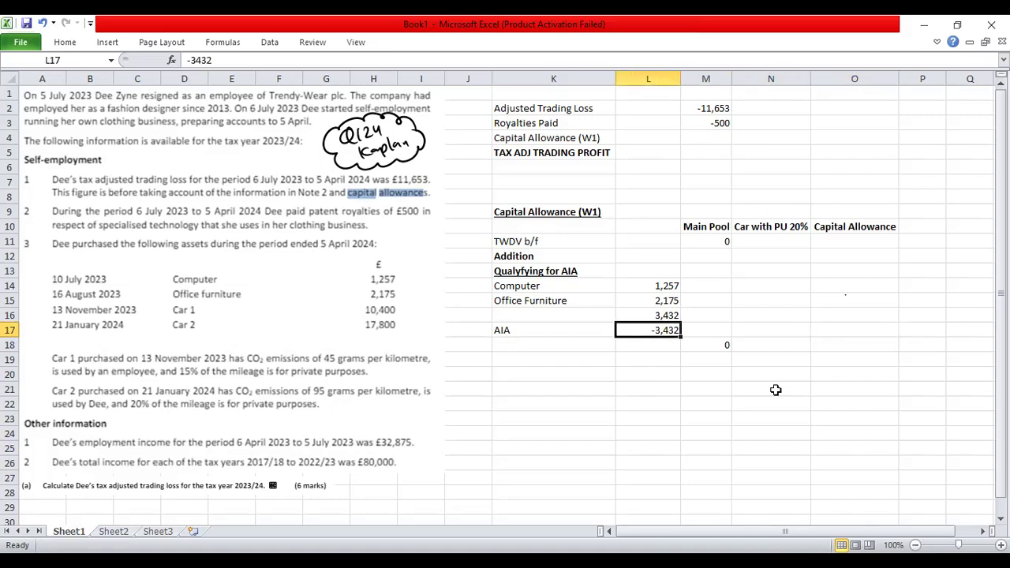
Step: Circle the AIA amount in L17 with the ink pen and draw an arrow from it to the Capital Allowance column
{"action": "left_click", "coordinate": [352, 42]}
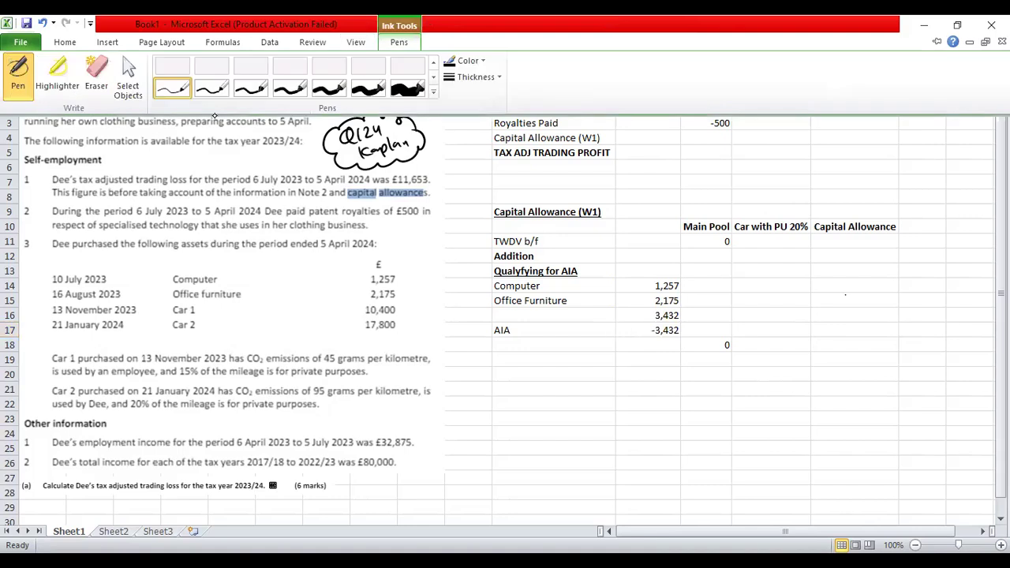
{"action": "left_click", "coordinate": [214, 83]}
{"action": "mouse_move", "coordinate": [669, 325]}
{"action": "left_mouse_down"}
{"action": "mouse_move", "coordinate": [627, 340]}
{"action": "mouse_move", "coordinate": [817, 310]}
{"action": "mouse_move", "coordinate": [833, 325]}
{"action": "mouse_move", "coordinate": [806, 330]}
{"action": "left_mouse_up"}
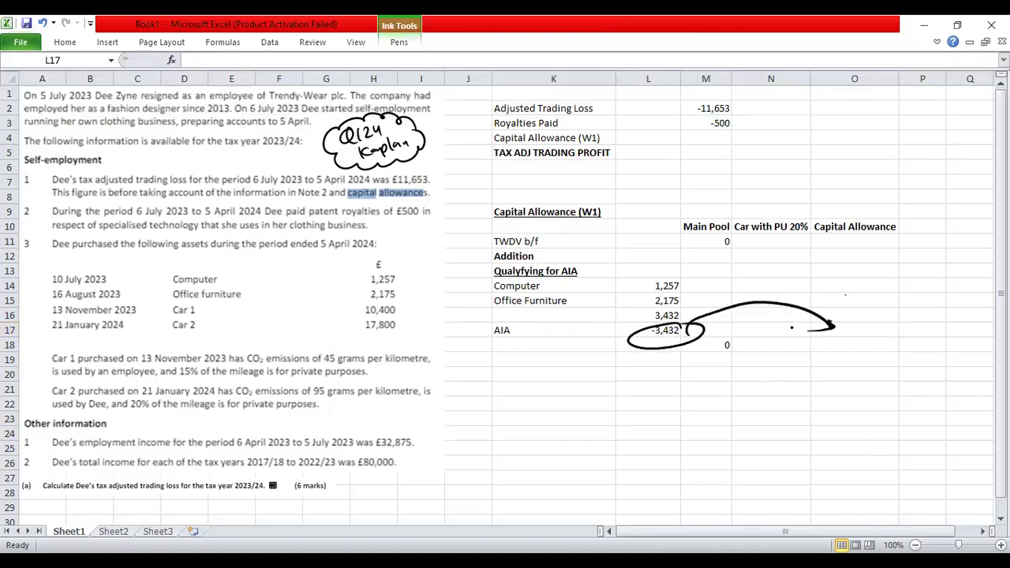
Step: Undo the ink circle and arrow drawn on the AIA row
{"action": "key", "text": "ctrl+z"}
{"action": "key", "text": "ctrl+z"}
{"action": "key", "text": "ctrl+z"}
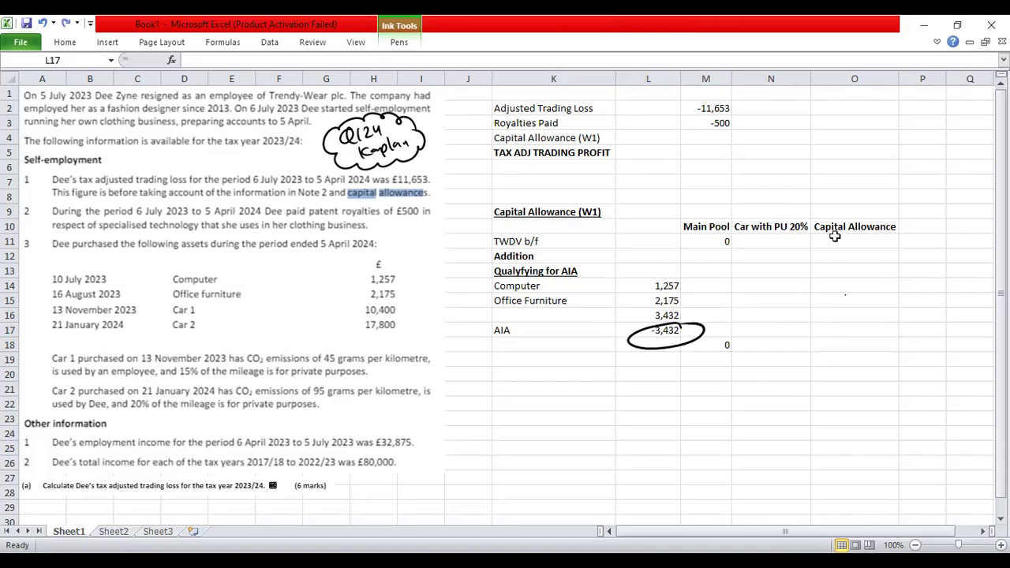
Step: Link the AIA amount into the Capital Allowance column by entering =L17 in cell O17
{"action": "left_click", "coordinate": [859, 331]}
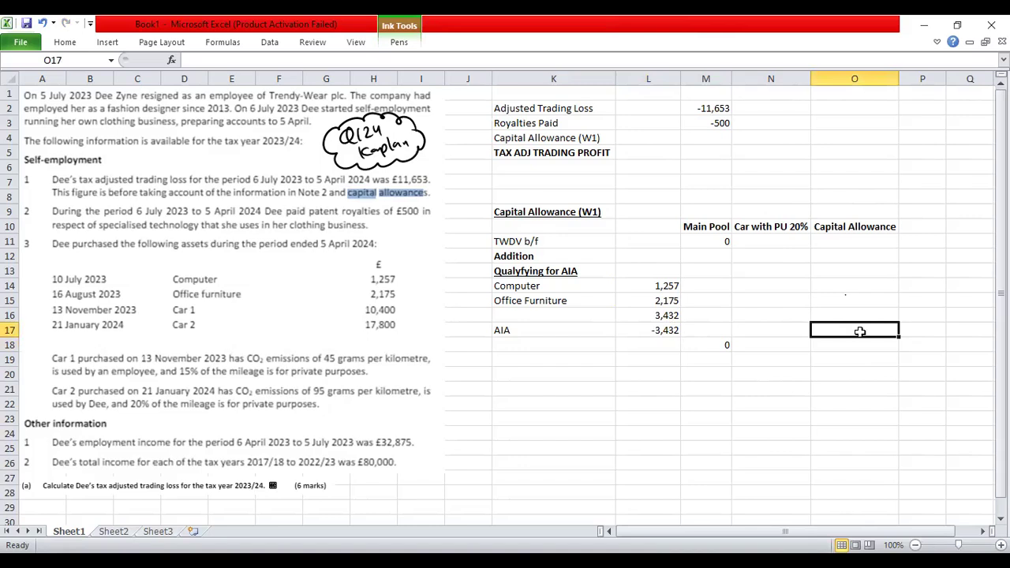
{"action": "type", "text": "="}
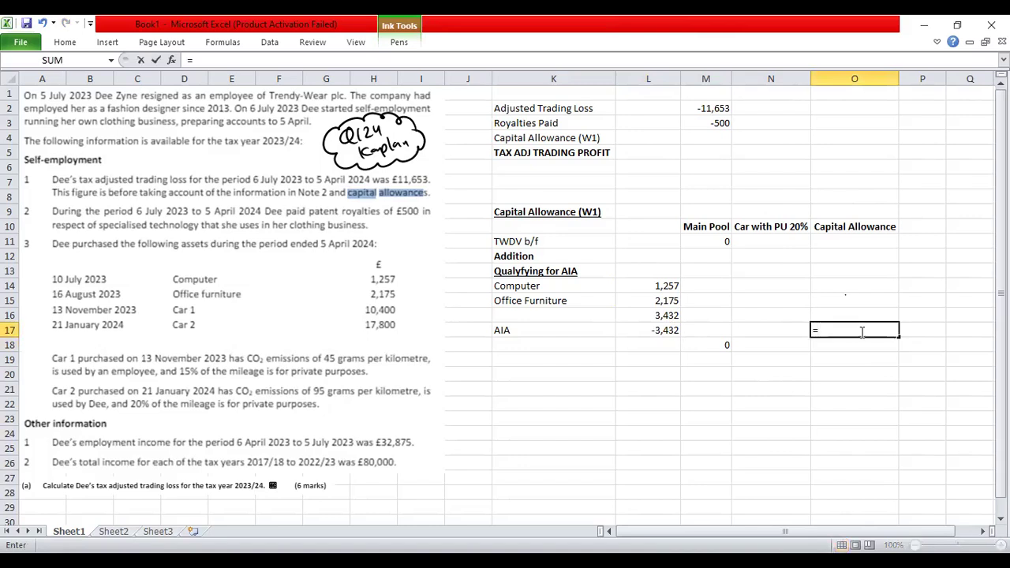
{"action": "key", "text": "Left"}
{"action": "key", "text": "Left"}
{"action": "key", "text": "Left"}
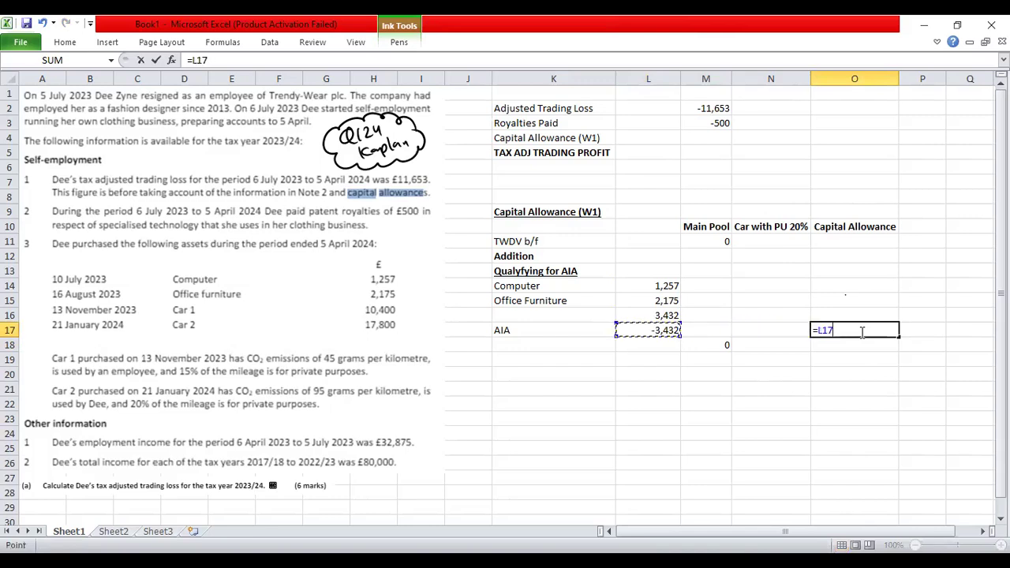
{"action": "key", "text": "Return"}
{"action": "left_click", "coordinate": [860, 331]}
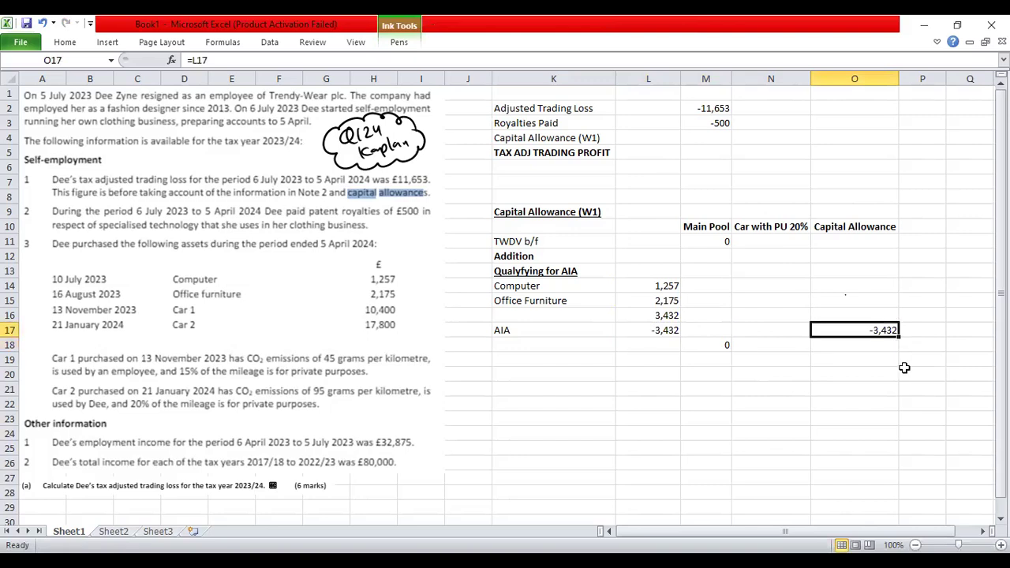
Step: Reverse the sign of the AIA amount in O17 with the formula =-L17
{"action": "double_click", "coordinate": [879, 319]}
{"action": "key", "text": "Escape"}
{"action": "type", "text": "=-L17"}
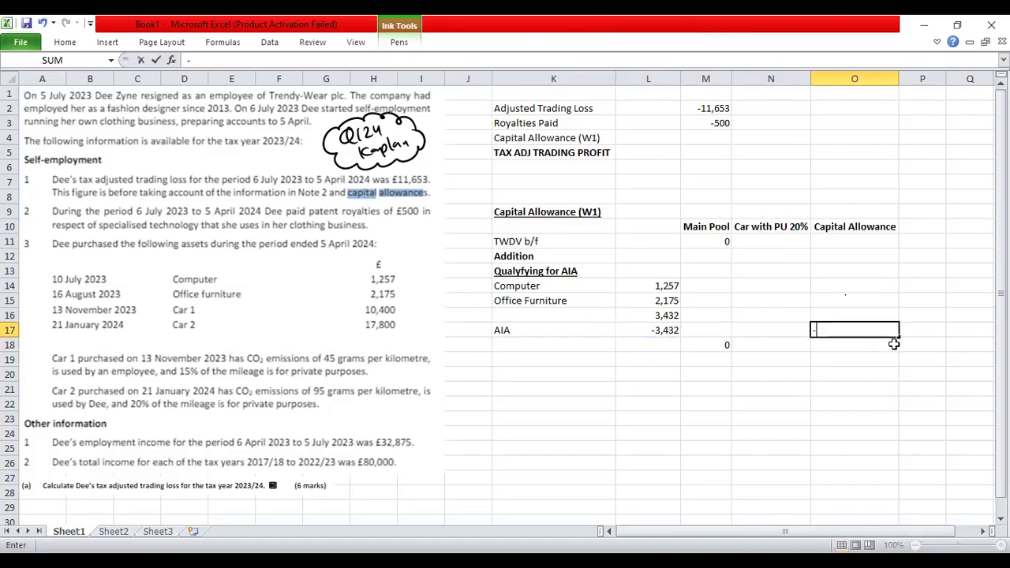
{"action": "key", "text": "Return"}
{"action": "key", "text": "Up"}
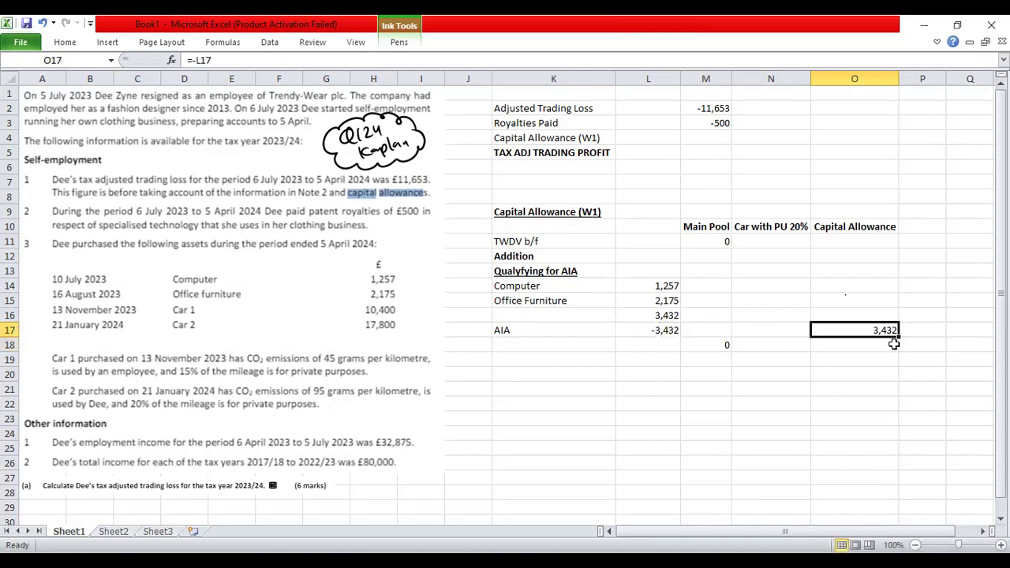
Step: Replace the formula in O17 with the typed value 3432
{"action": "type", "text": "3"}
{"action": "type", "text": "4"}
{"action": "type", "text": "1"}
{"action": "key", "text": "BackSpace"}
{"action": "type", "text": "4"}
{"action": "key", "text": "BackSpace"}
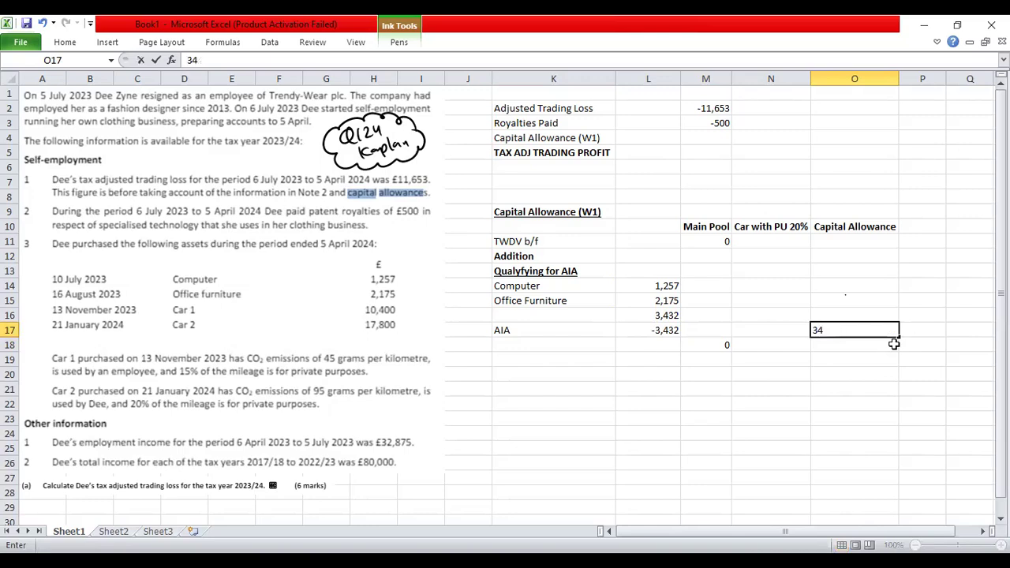
{"action": "type", "text": "32"}
{"action": "key", "text": "Return"}
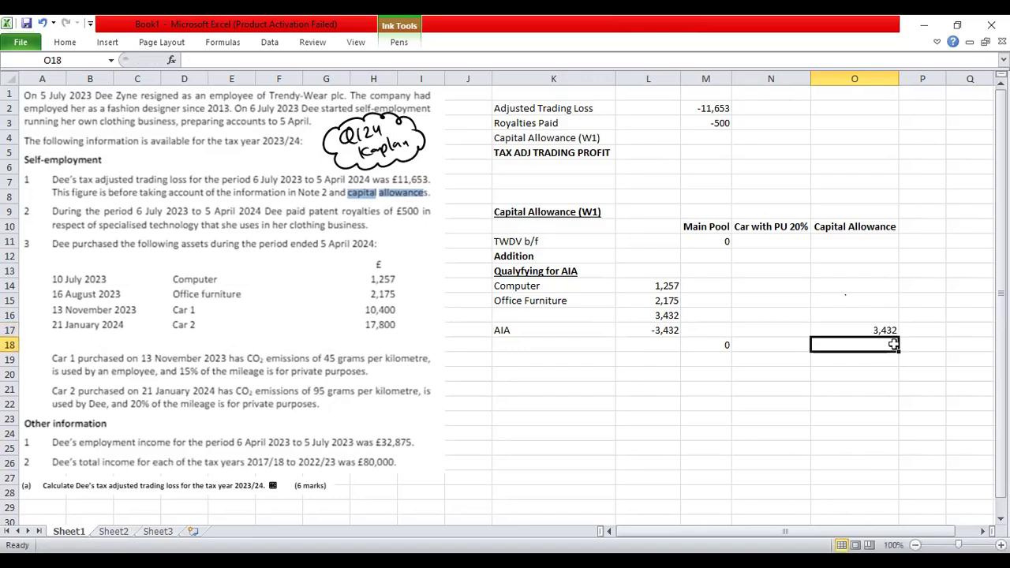
Step: Link O17 to the AIA cell L17 again and change the formula to =-L17
{"action": "key", "text": "Up"}
{"action": "type", "text": "="}
{"action": "key", "text": "Left"}
{"action": "key", "text": "Left"}
{"action": "key", "text": "Left"}
{"action": "key", "text": "Left"}
{"action": "key", "text": "Right"}
{"action": "key", "text": "ctrl+Return"}
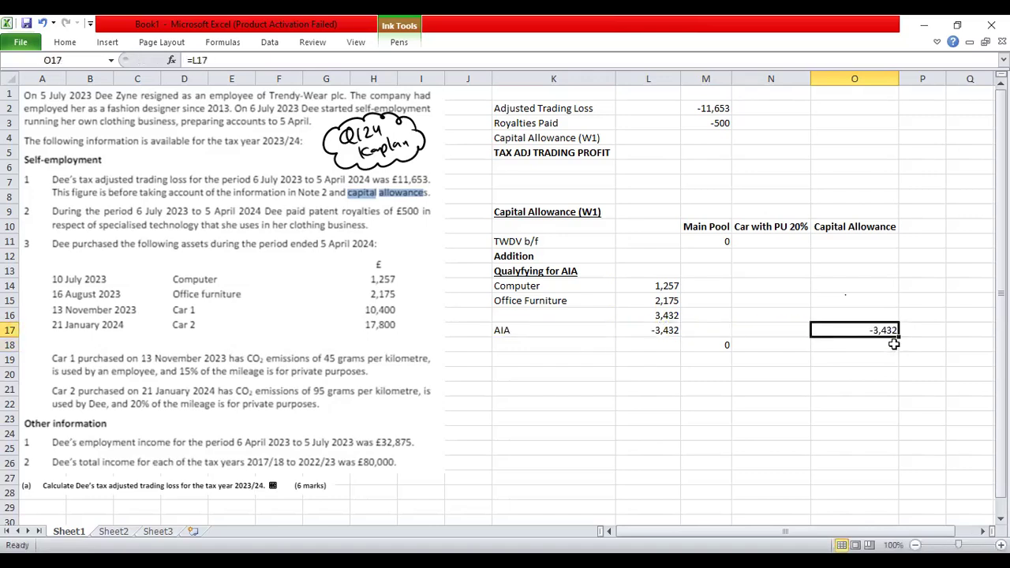
{"action": "key", "text": "F2"}
{"action": "key", "text": "BackSpace"}
{"action": "type", "text": "-"}
{"action": "key", "text": "Return"}
{"action": "key", "text": "Down"}
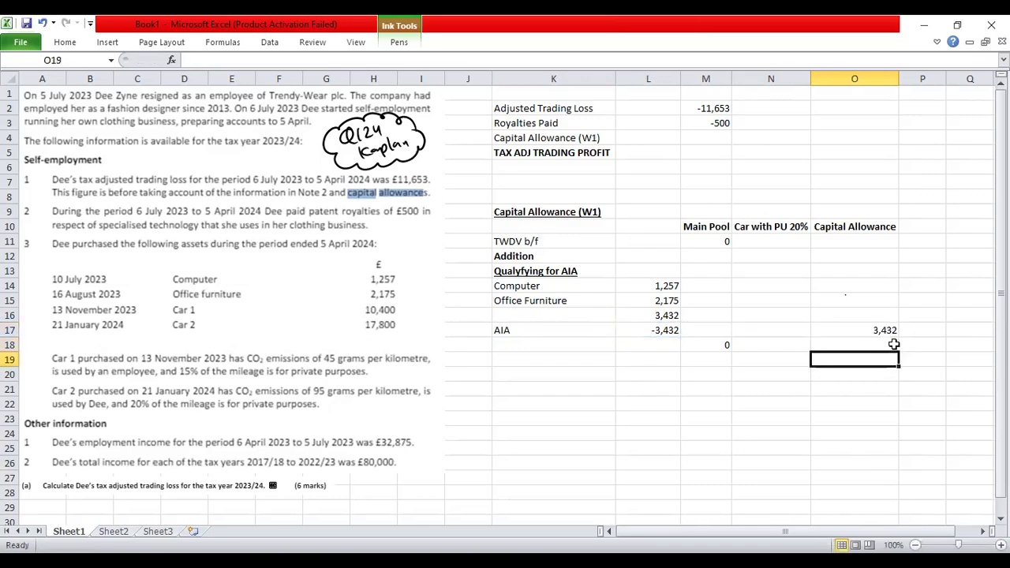
Step: Enter the AIA allowance in O17 as the fixed value 3432 instead of a formula
{"action": "key", "text": "Up"}
{"action": "key", "text": "Up"}
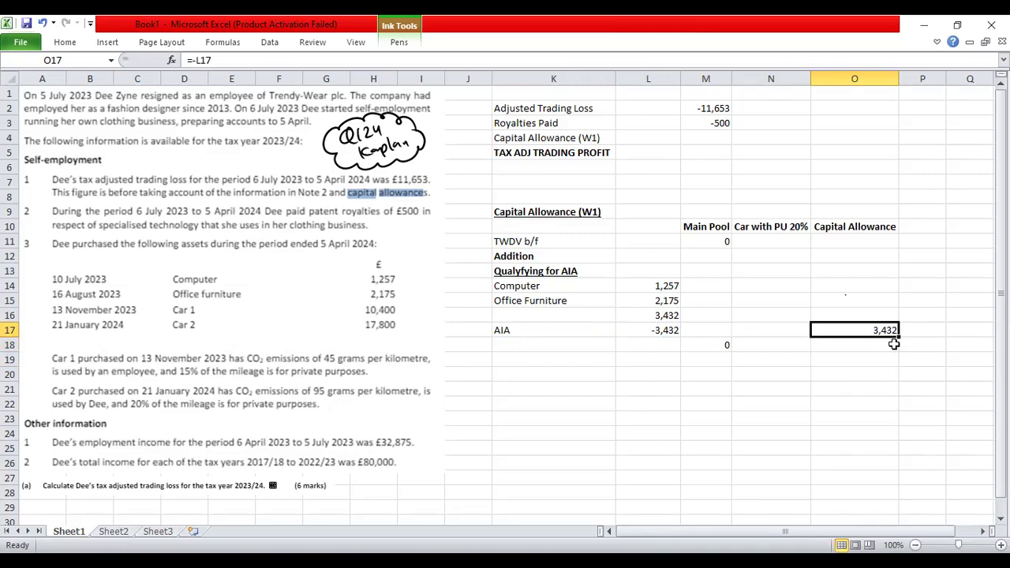
{"action": "type", "text": "3432"}
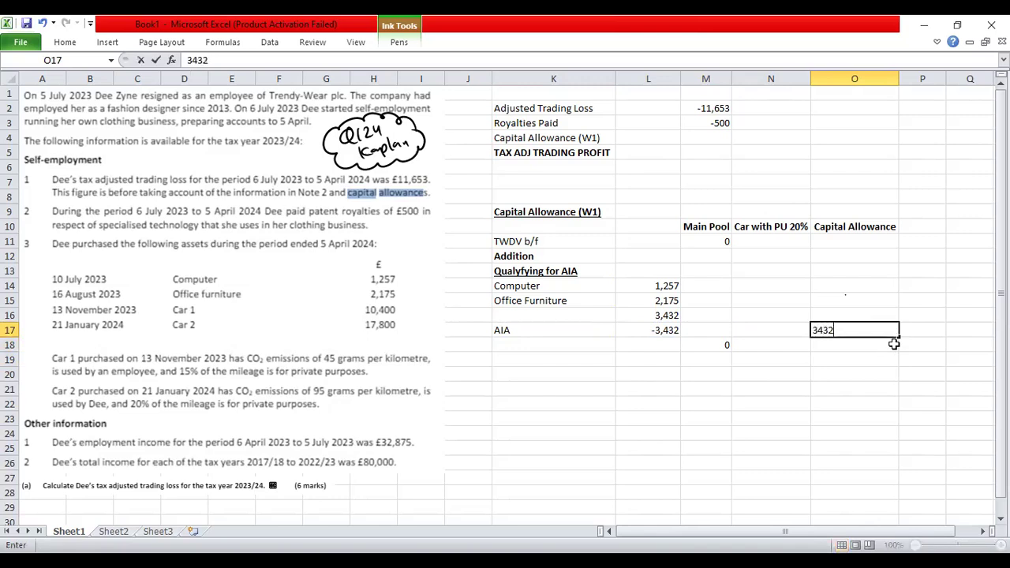
{"action": "key", "text": "Return"}
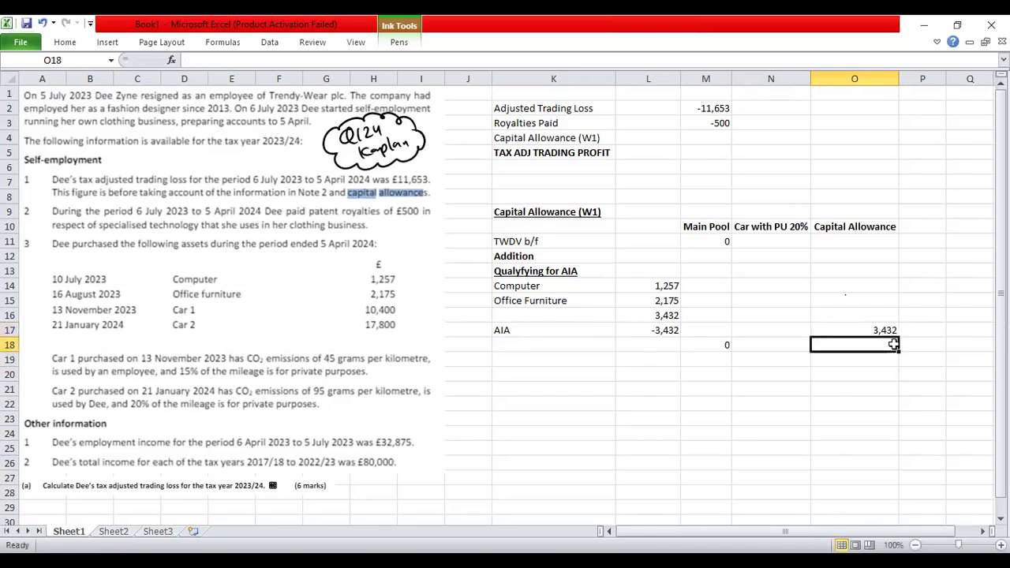
Step: Copy the "Qualyfying for AIA" heading from K13 into cell K19 below the AIA section
{"action": "key", "text": "Left"}
{"action": "key", "text": "Left"}
{"action": "key", "text": "Left"}
{"action": "key", "text": "Left"}
{"action": "key", "text": "Up"}
{"action": "key", "text": "Up"}
{"action": "key", "text": "Up"}
{"action": "key", "text": "Up"}
{"action": "key", "text": "Up"}
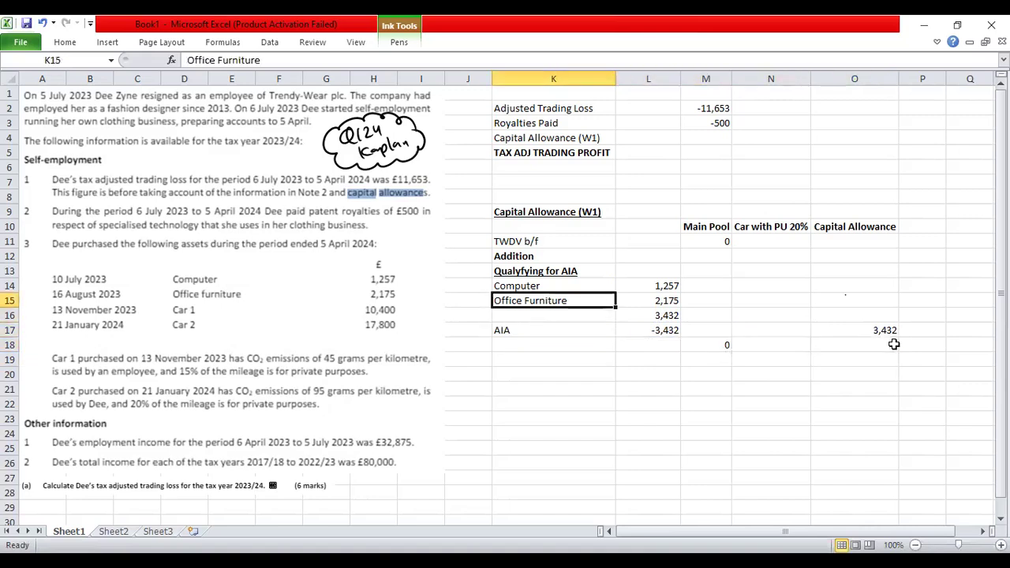
{"action": "key", "text": "ctrl+c"}
{"action": "key", "text": "Down"}
{"action": "key", "text": "Down"}
{"action": "key", "text": "Down"}
{"action": "key", "text": "Down"}
{"action": "key", "text": "Down"}
{"action": "key", "text": "Down"}
{"action": "key", "text": "ctrl+v"}
{"action": "key", "text": "Up"}
{"action": "key", "text": "Down"}
Step: Change the copied heading in K19 to "Not Qualyfying for FYA/AIA"
{"action": "key", "text": "F2"}
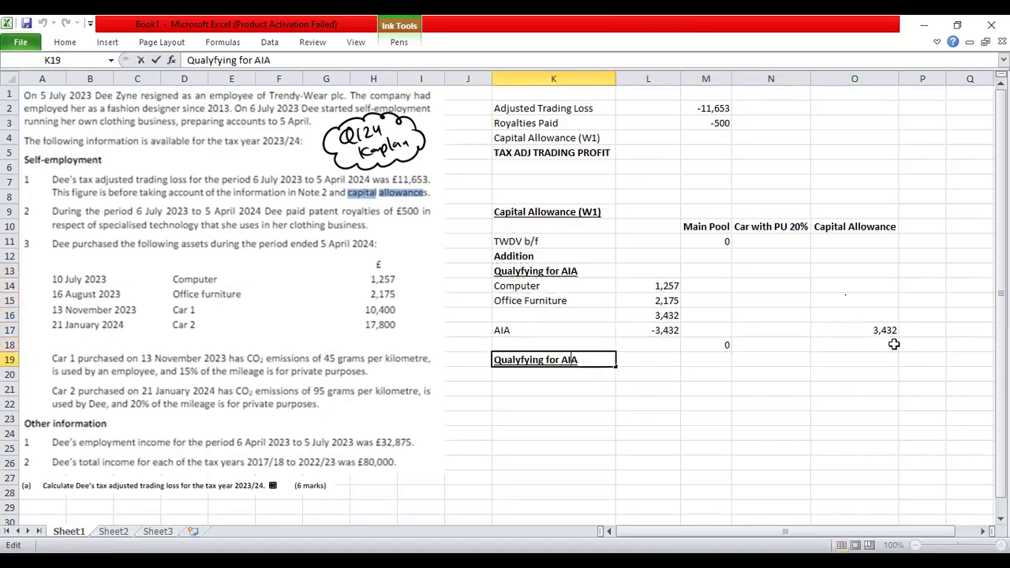
{"action": "key", "text": "Home"}
{"action": "type", "text": "Not"}
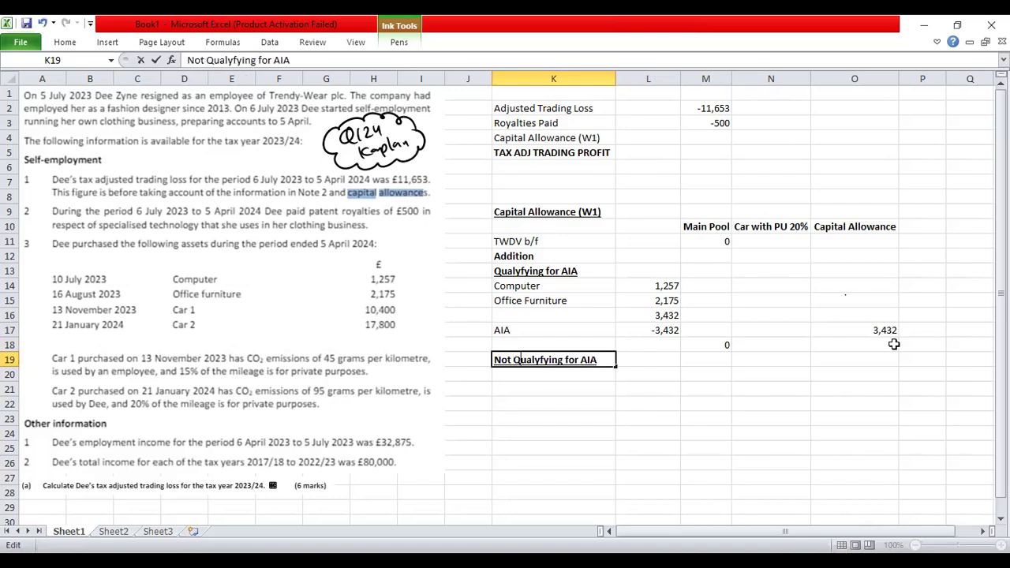
{"action": "key", "text": "ctrl+Right"}
{"action": "key", "text": "ctrl+Right"}
{"action": "type", "text": "FYA/"}
{"action": "key", "text": "Return"}
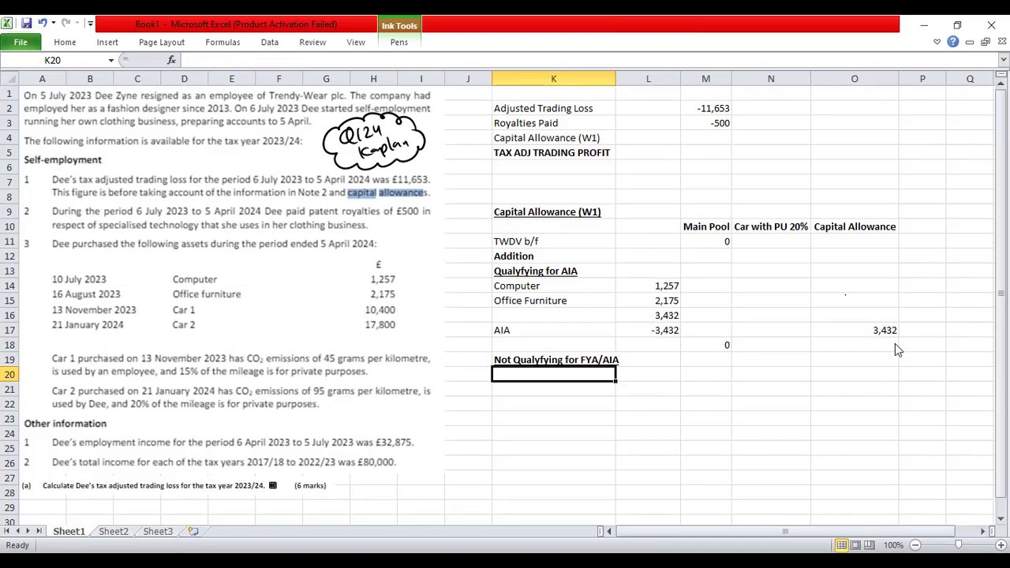
Step: List "Car 01" and "Car 02" in cells K20 and K21 under the not-qualifying heading
{"action": "type", "text": "Car 2"}
{"action": "key", "text": "BackSpace"}
{"action": "key", "text": "BackSpace"}
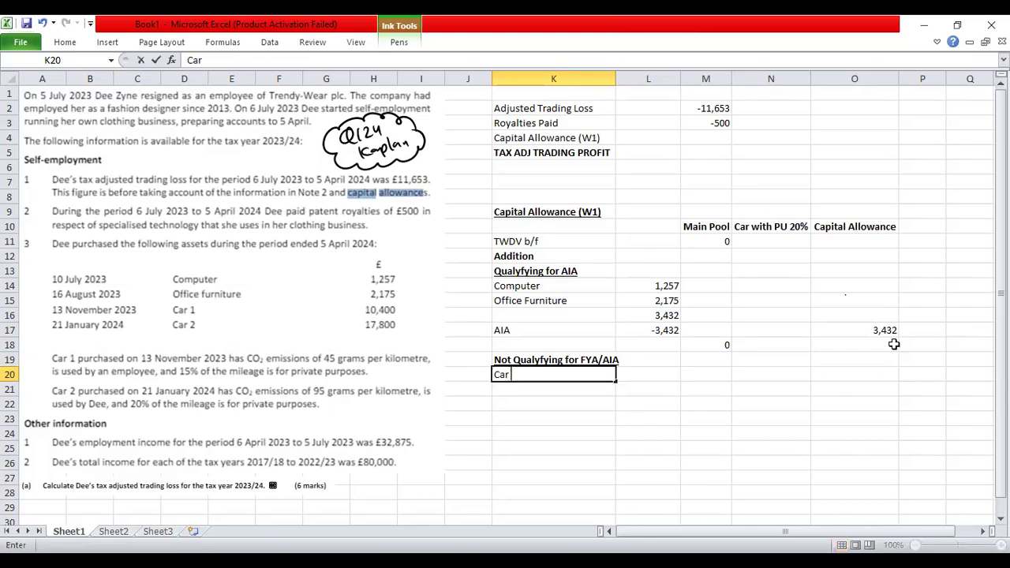
{"action": "type", "text": "01"}
{"action": "key", "text": "Return"}
{"action": "type", "text": "Car 02"}
{"action": "key", "text": "Return"}
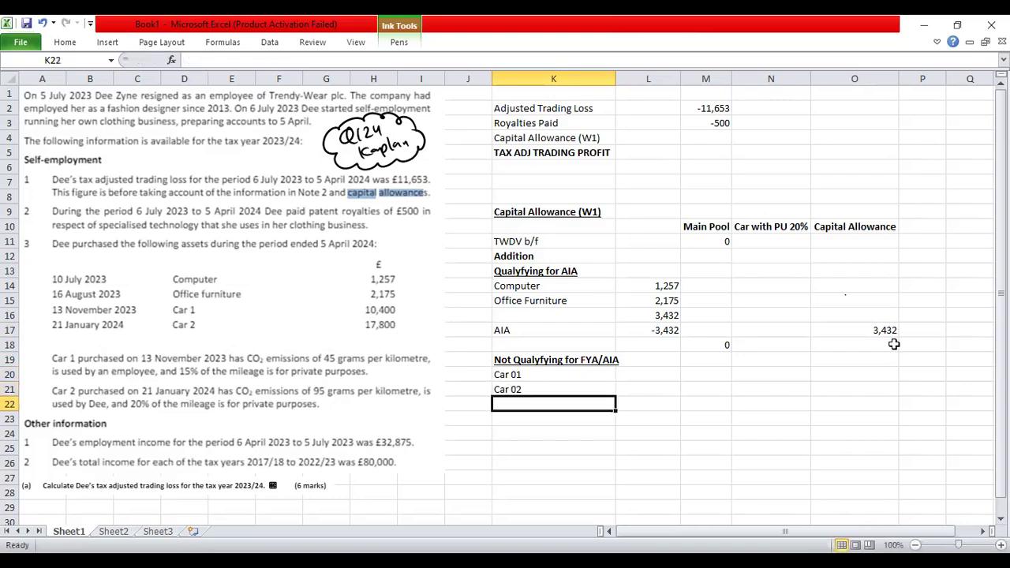
Step: Add the CO2 emission band to the first car's label so K20 reads "Car 01 (1 to 50)"
{"action": "key", "text": "Up"}
{"action": "key", "text": "Up"}
{"action": "key", "text": "F2"}
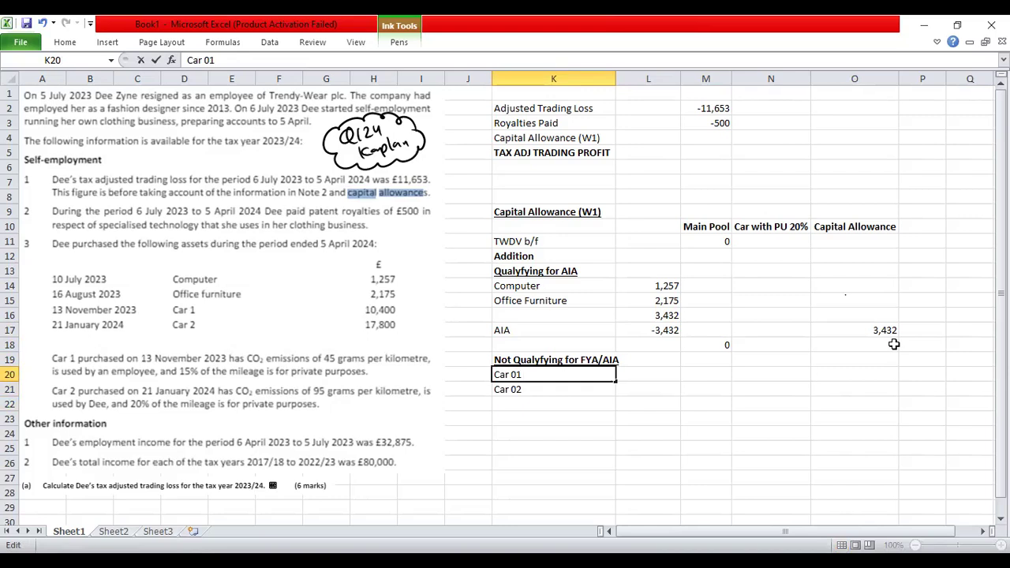
{"action": "type", "text": "(1 to 50)"}
{"action": "key", "text": "Return"}
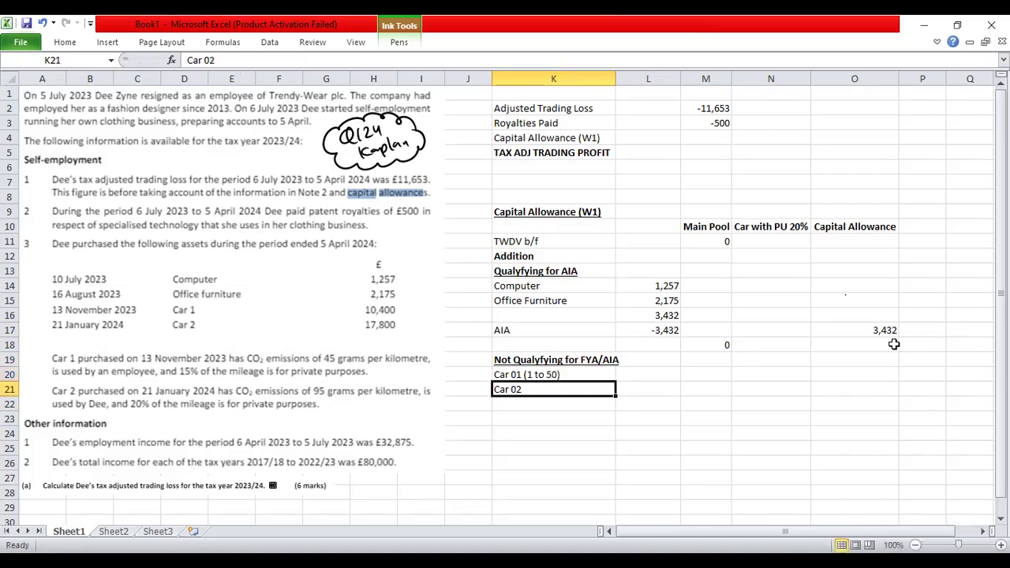
Step: Extend the second car's label in K21 to "Car 02 (above 50), PU"
{"action": "key", "text": "F2"}
{"action": "type", "text": "(a"}
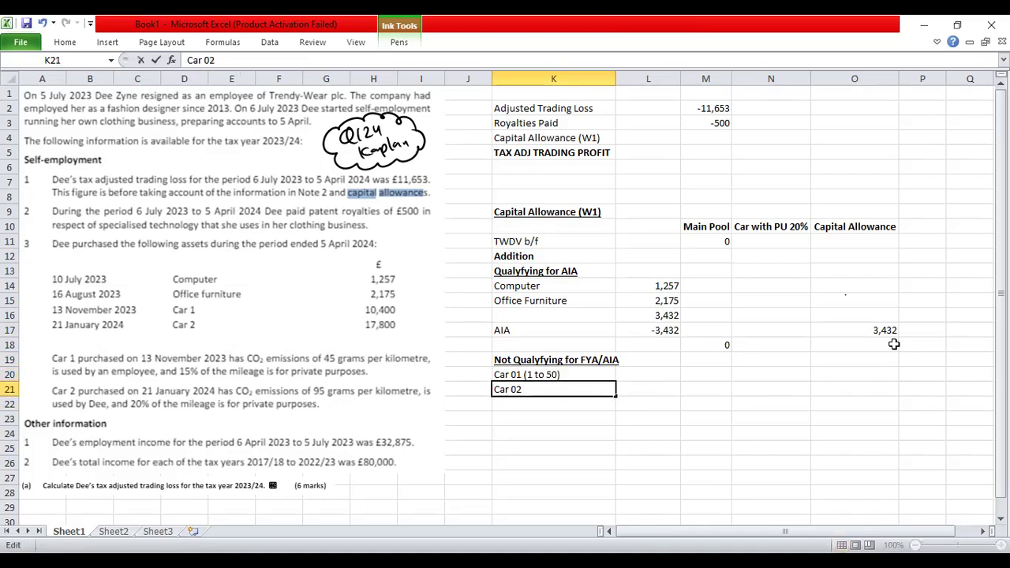
{"action": "type", "text": "bove 50)"}
{"action": "key", "text": "Return"}
{"action": "key", "text": "Up"}
{"action": "key", "text": "F2"}
{"action": "type", "text": ", "}
{"action": "type", "text": "Pvt"}
{"action": "key", "text": "BackSpace"}
{"action": "key", "text": "BackSpace"}
{"action": "type", "text": "U"}
{"action": "key", "text": "Return"}
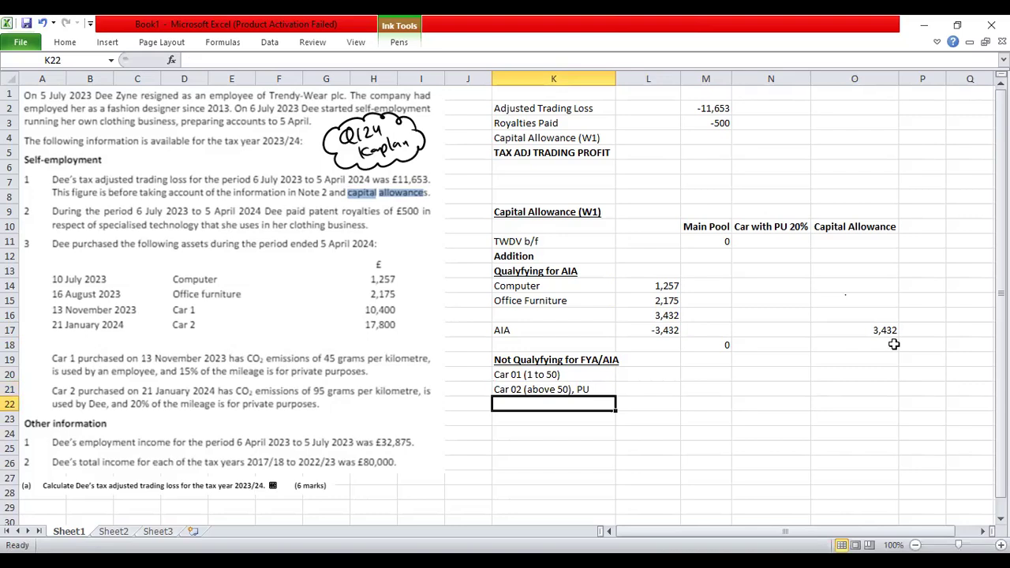
Step: Enter Car 01's cost of 10400 in the Main Pool column, cell M20
{"action": "key", "text": "Up"}
{"action": "key", "text": "Up"}
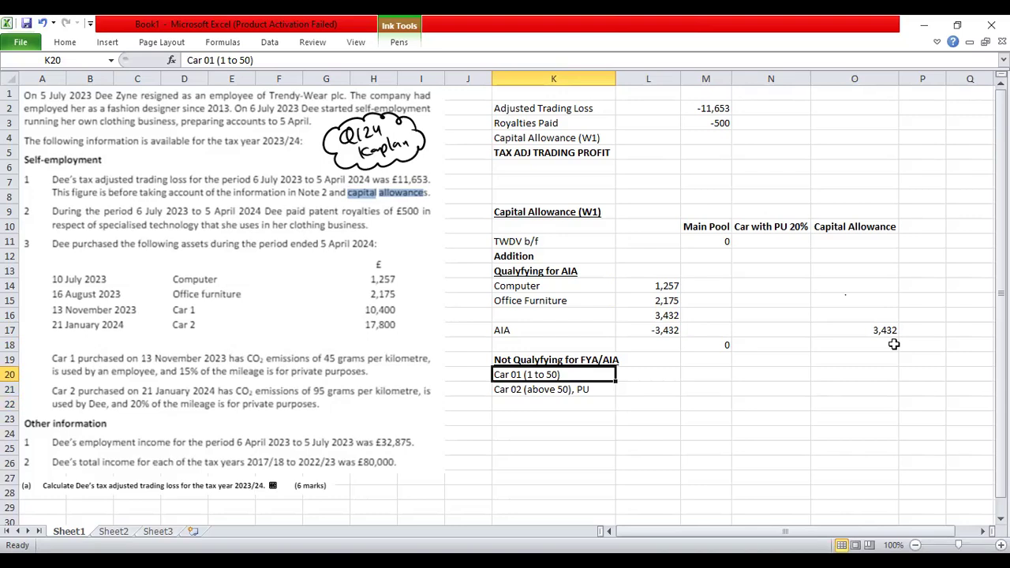
{"action": "key", "text": "Down"}
{"action": "key", "text": "Right"}
{"action": "key", "text": "Right"}
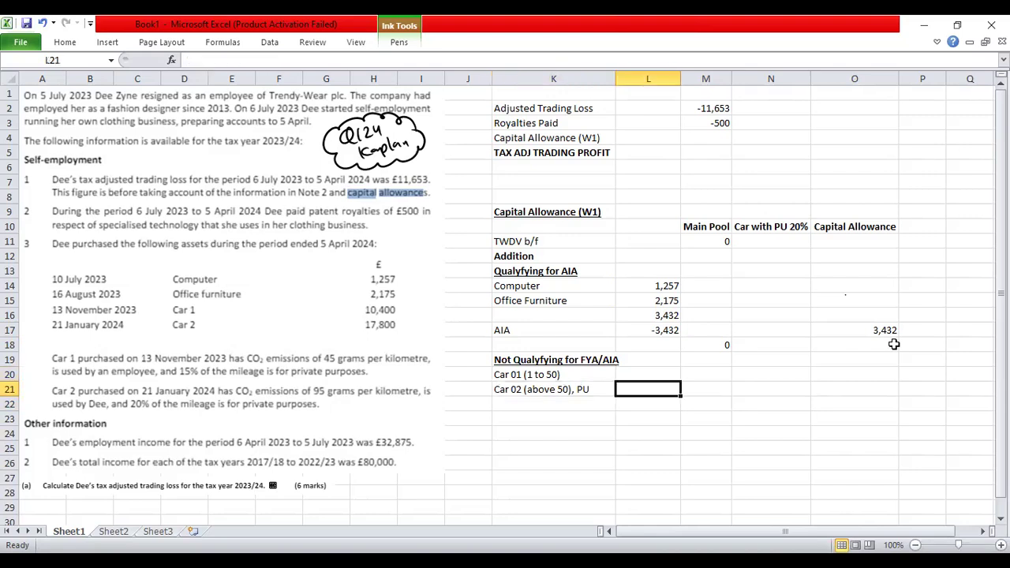
{"action": "key", "text": "Up"}
{"action": "key", "text": "Up"}
{"action": "key", "text": "Down"}
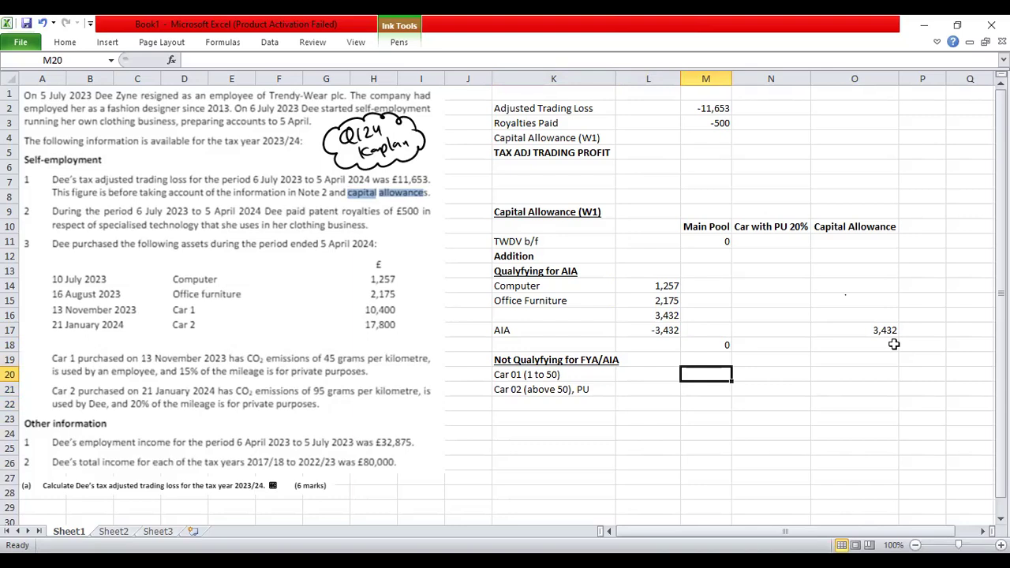
{"action": "type", "text": "10400"}
{"action": "key", "text": "Return"}
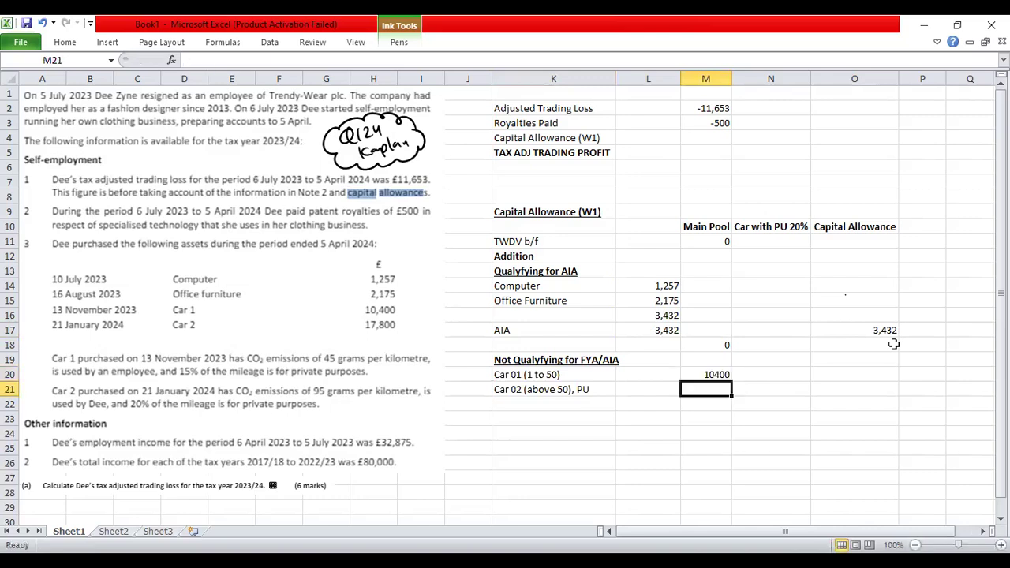
Step: For Car 02, enter 0 in the Main Pool cell M21 and 17800 in the private-use car cell N21
{"action": "type", "text": "0"}
{"action": "key", "text": "Tab"}
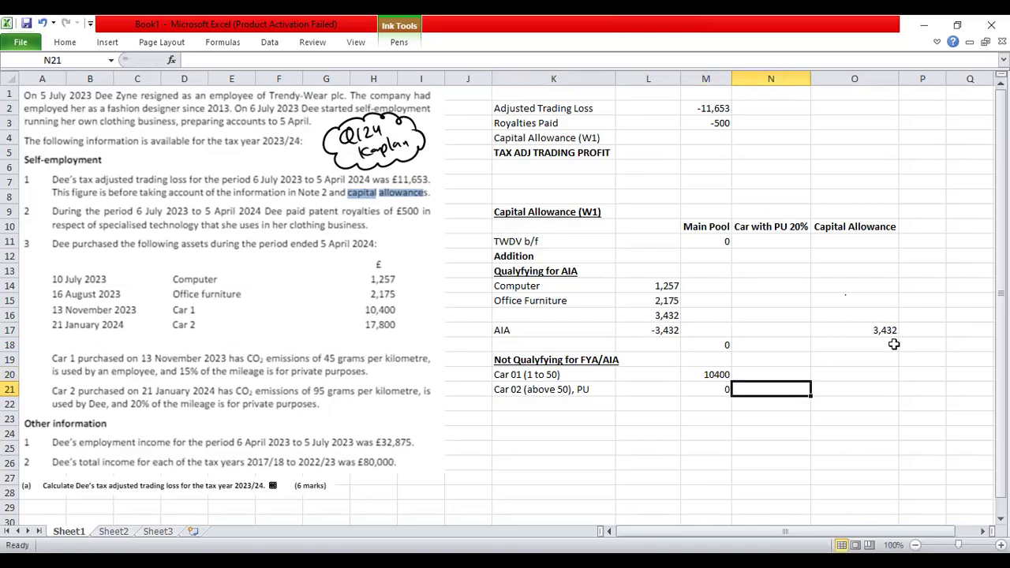
{"action": "type", "text": "17800"}
{"action": "key", "text": "Return"}
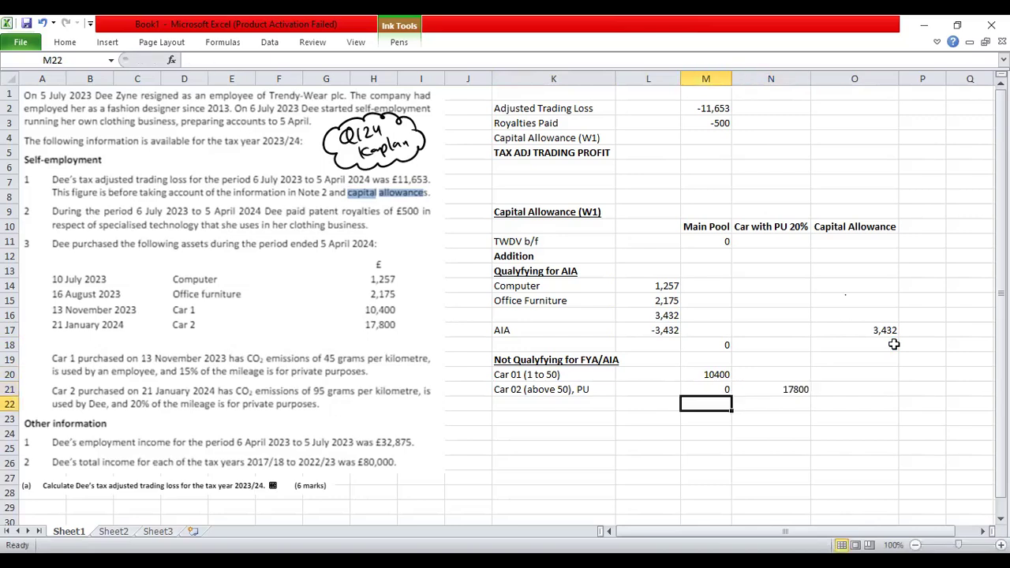
{"action": "key", "text": "Left"}
{"action": "key", "text": "Left"}
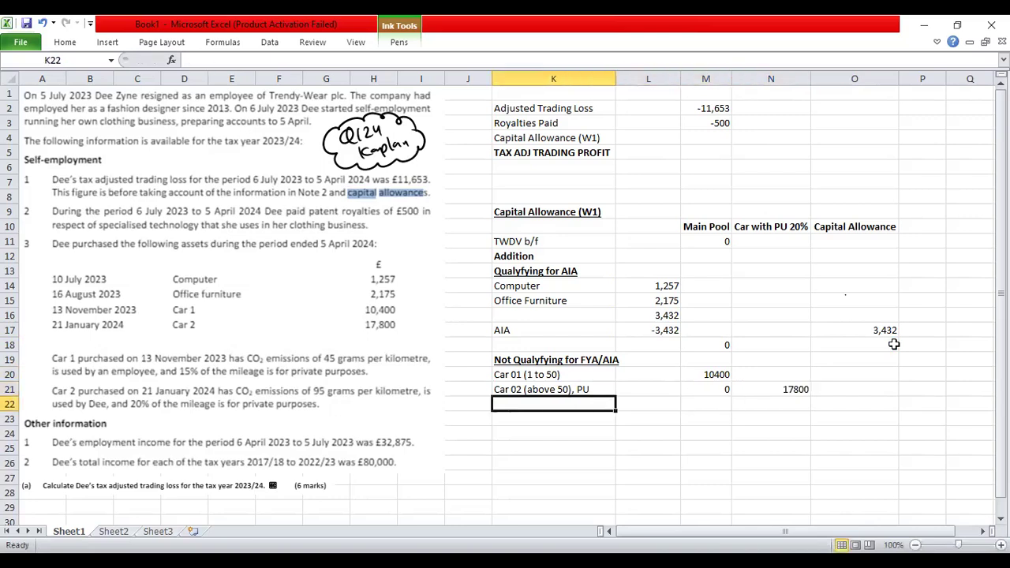
{"action": "key", "text": "Right"}
{"action": "key", "text": "Right"}
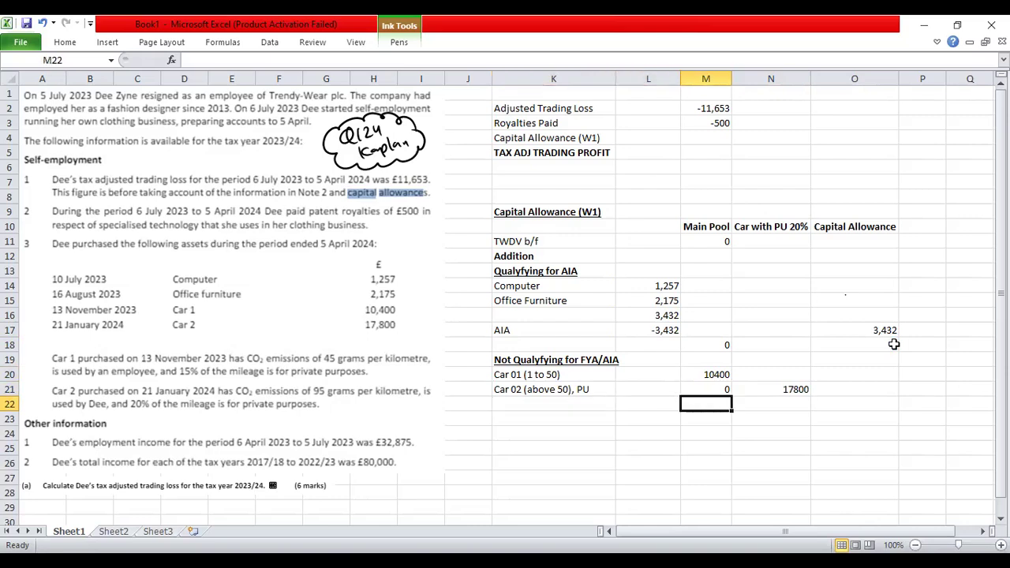
{"action": "key", "text": "Down"}
{"action": "key", "text": "Left"}
{"action": "key", "text": "Left"}
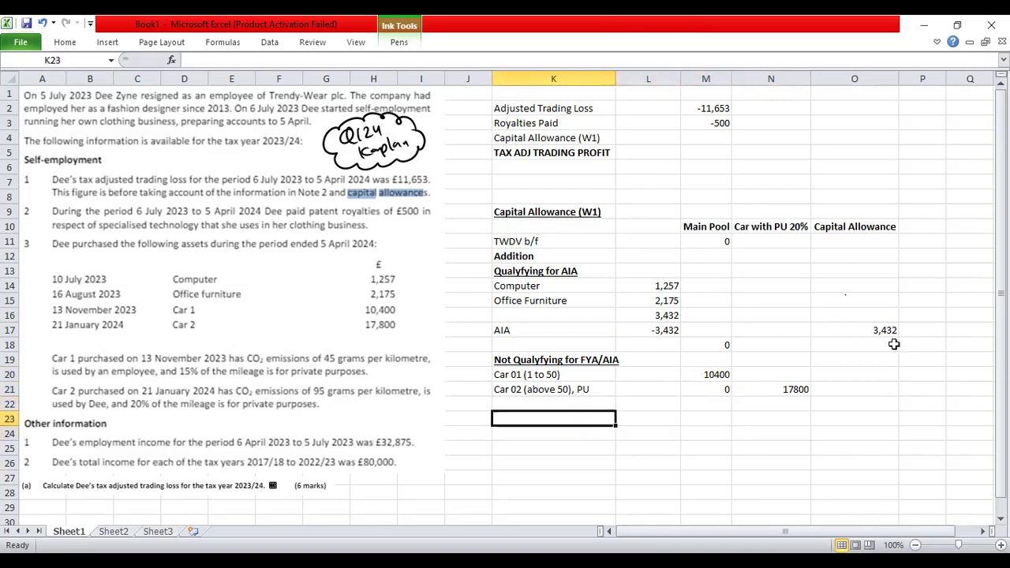
{"action": "key", "text": "Page_Down"}
{"action": "key", "text": "Page_Down"}
{"action": "key", "text": "Right"}
{"action": "key", "text": "Right"}
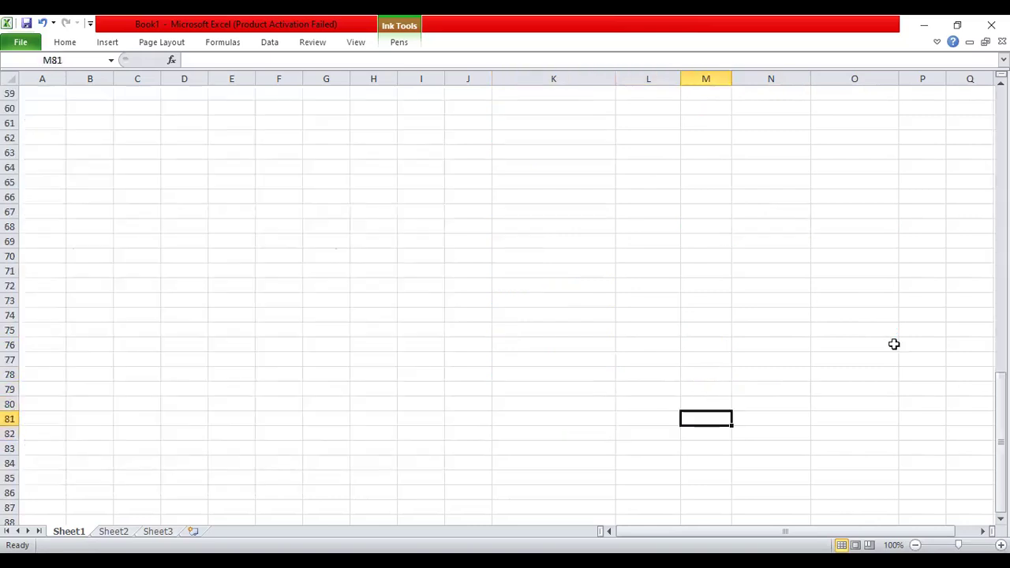
{"action": "key", "text": "Page_Up"}
{"action": "key", "text": "Page_Up"}
Step: Underline the Car 02 amounts in M21:N21
{"action": "key", "text": "Up"}
{"action": "key", "text": "Up"}
{"action": "key", "text": "Down"}
{"action": "key", "text": "Up"}
{"action": "key", "text": "Up"}
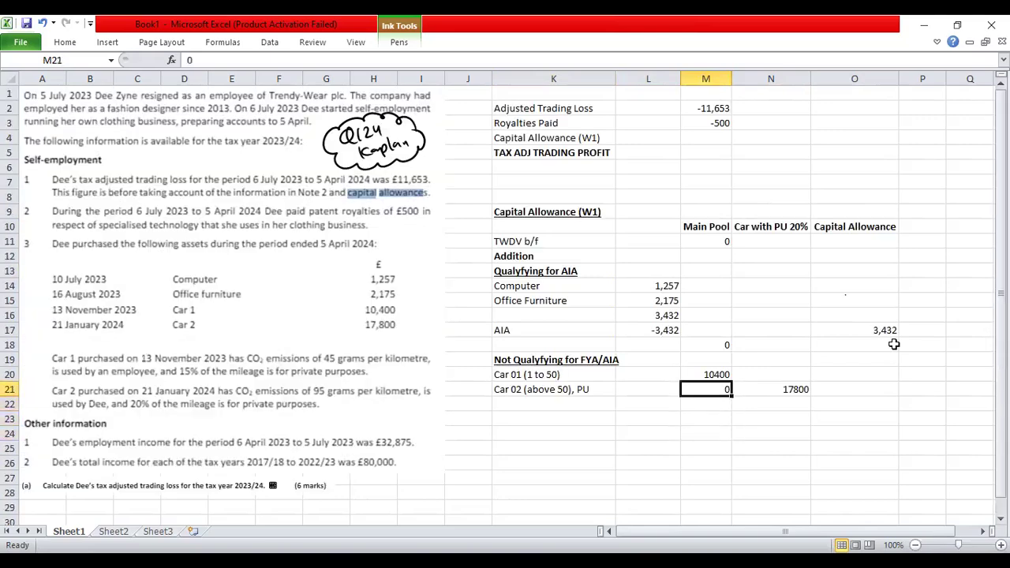
{"action": "key", "text": "shift+Right"}
{"action": "key", "text": "ctrl+u"}
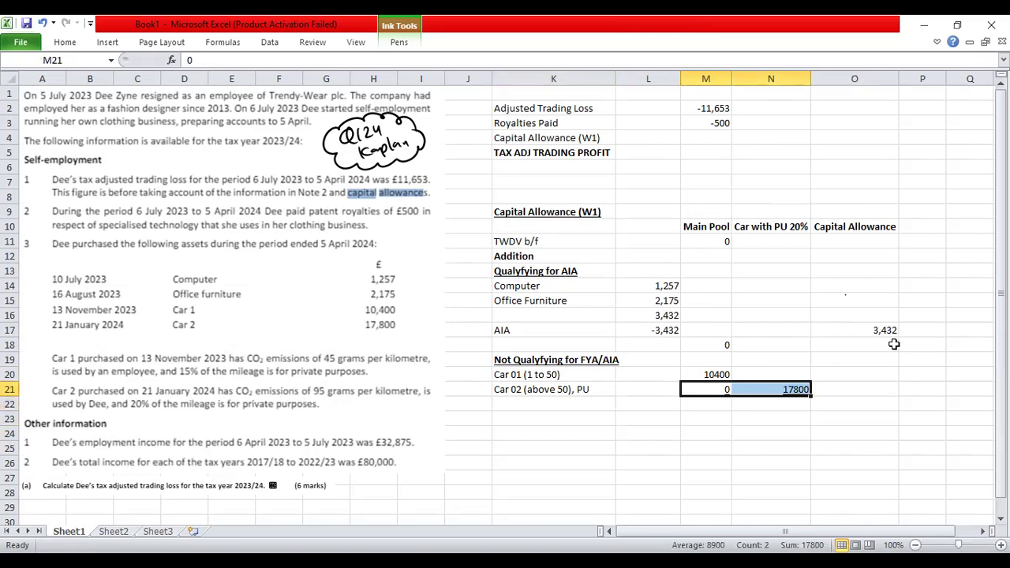
Step: Total the Main Pool column in M22 with the formula =M11+M18+M20+M21
{"action": "key", "text": "Down"}
{"action": "key", "text": "Down"}
{"action": "key", "text": "Up"}
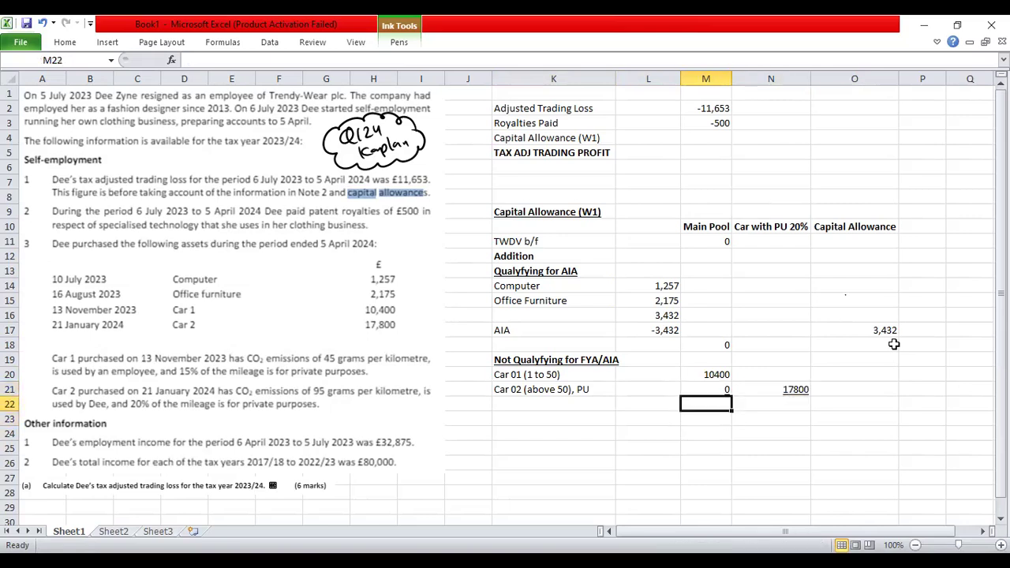
{"action": "type", "text": "="}
{"action": "key", "text": "Up"}
{"action": "key", "text": "Up"}
{"action": "key", "text": "Up"}
{"action": "key", "text": "Up"}
{"action": "key", "text": "Up"}
{"action": "key", "text": "Up"}
{"action": "key", "text": "Up"}
{"action": "key", "text": "Up"}
{"action": "key", "text": "Up"}
{"action": "key", "text": "Up"}
{"action": "key", "text": "Up"}
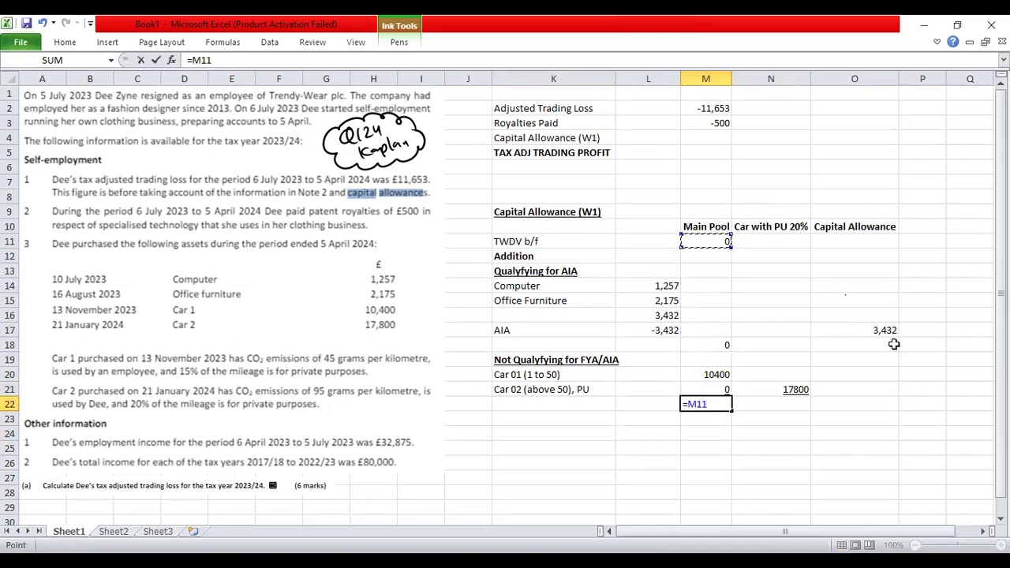
{"action": "type", "text": "+"}
{"action": "key", "text": "Up"}
{"action": "key", "text": "Up"}
{"action": "key", "text": "Up"}
{"action": "key", "text": "Up"}
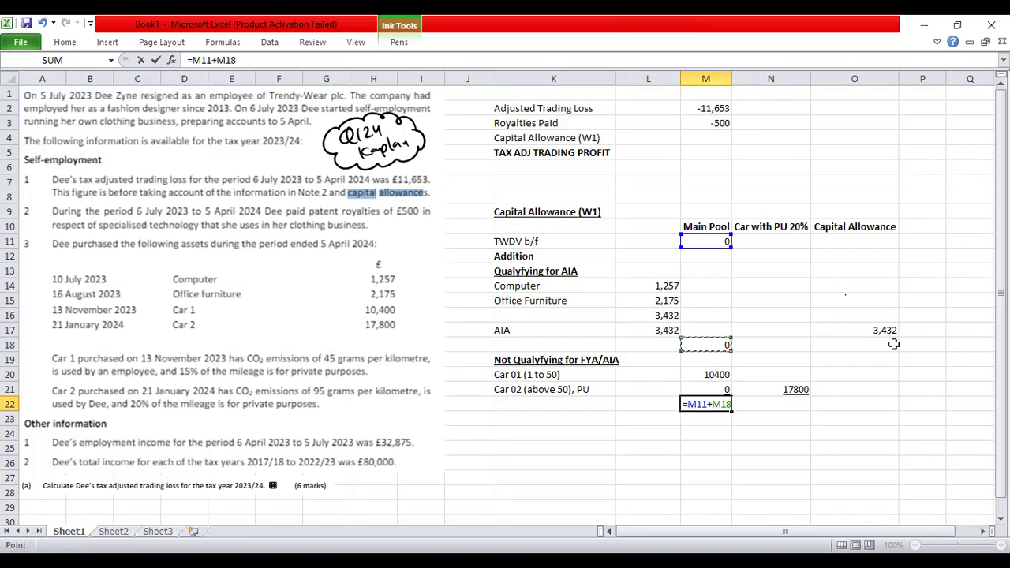
{"action": "type", "text": "+"}
{"action": "key", "text": "Up"}
{"action": "key", "text": "Up"}
{"action": "type", "text": "+"}
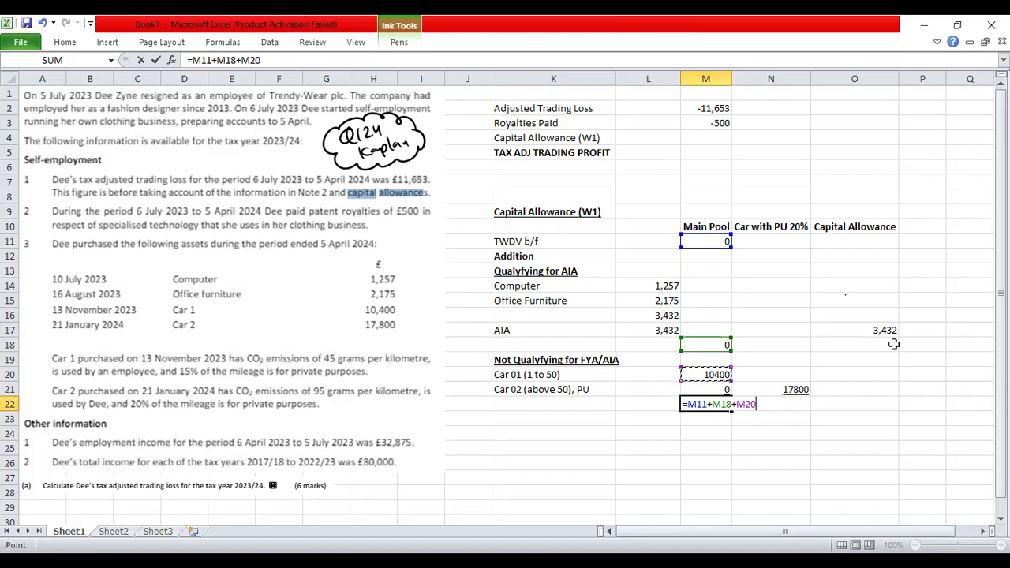
{"action": "key", "text": "Up"}
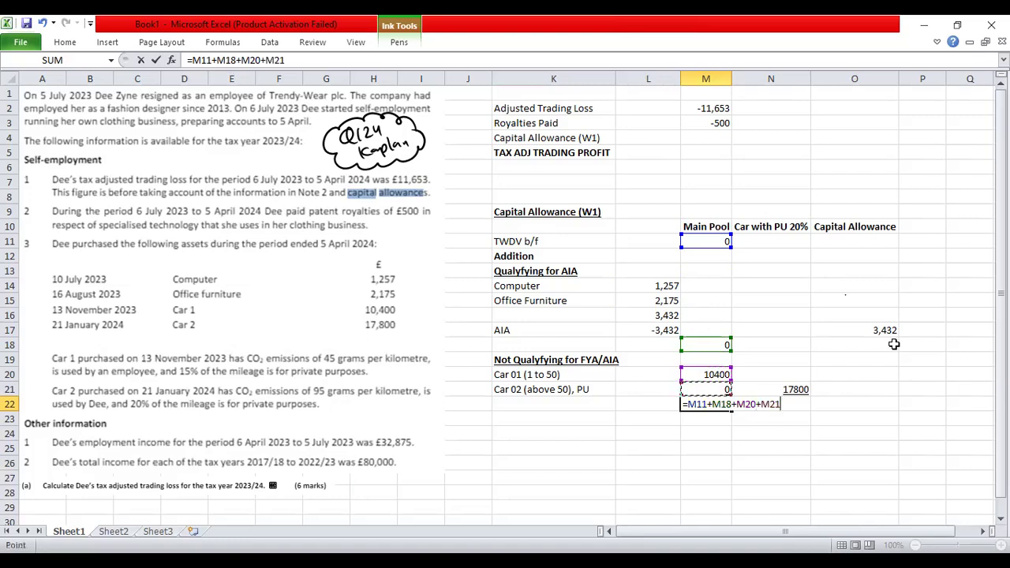
{"action": "key", "text": "Return"}
Step: Fill in the private-use car column's total in N22, picking up Car 02's cost from N21
{"action": "key", "text": "Up"}
{"action": "key", "text": "Right"}
{"action": "type", "text": "="}
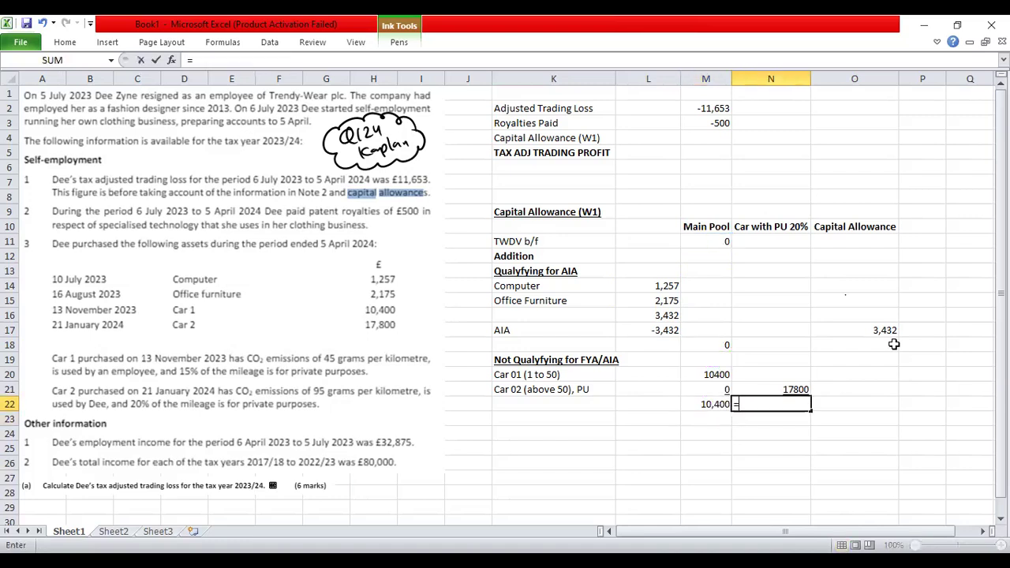
{"action": "key", "text": "Up"}
{"action": "key", "text": "Up"}
{"action": "key", "text": "Up"}
{"action": "key", "text": "Up"}
{"action": "key", "text": "Up"}
{"action": "key", "text": "Up"}
{"action": "key", "text": "Up"}
{"action": "key", "text": "Up"}
{"action": "key", "text": "Up"}
{"action": "key", "text": "Up"}
{"action": "key", "text": "Up"}
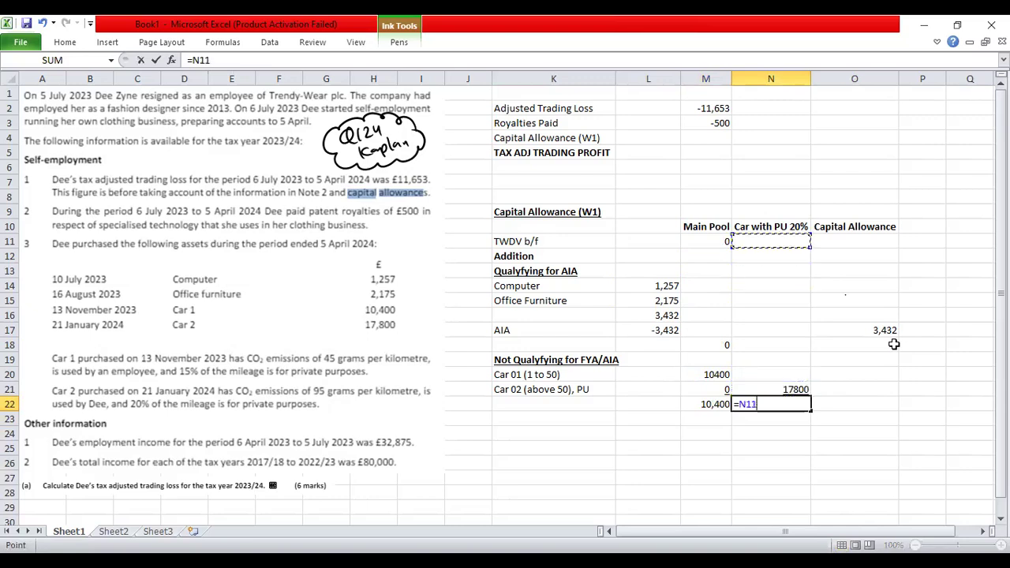
{"action": "type", "text": "+"}
{"action": "key", "text": "Up"}
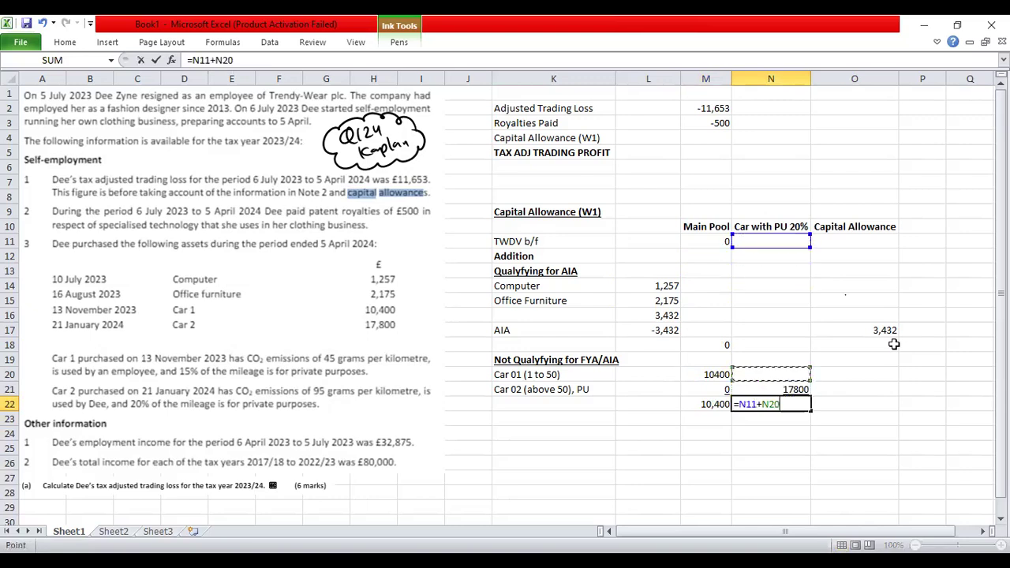
{"action": "key", "text": "Return"}
{"action": "key", "text": "Up"}
{"action": "type", "text": "="}
{"action": "key", "text": "Up"}
{"action": "key", "text": "Return"}
Step: Label K23 as "WDA @ 18%" below the column totals
{"action": "key", "text": "Left"}
{"action": "key", "text": "Left"}
{"action": "key", "text": "Left"}
{"action": "type", "text": "WD"}
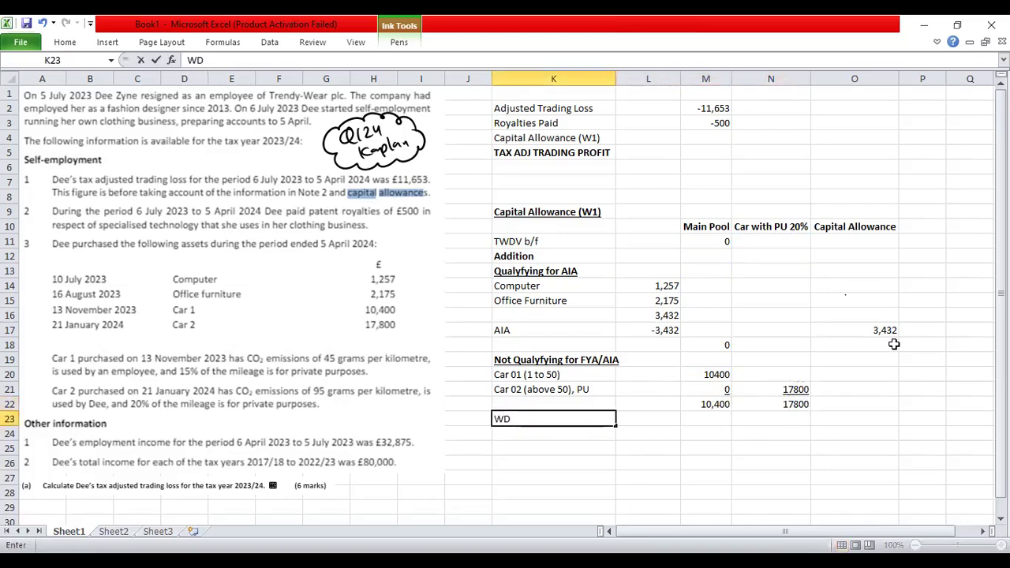
{"action": "type", "text": "A @ 18%"}
{"action": "key", "text": "Return"}
Step: Copy the WDA label from K23 to K24 and change it to "WDA @ 6%"
{"action": "key", "text": "Up"}
{"action": "key", "text": "ctrl+c"}
{"action": "key", "text": "Down"}
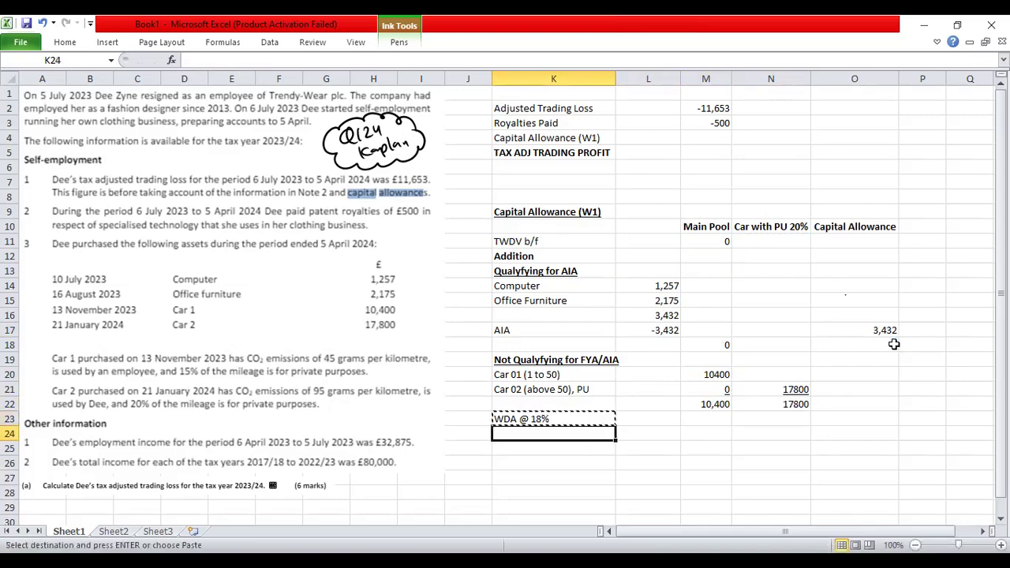
{"action": "key", "text": "ctrl+v"}
{"action": "key", "text": "Escape"}
{"action": "key", "text": "F2"}
{"action": "key", "text": "Left"}
{"action": "key", "text": "shift+Left"}
{"action": "key", "text": "shift+Left"}
{"action": "type", "text": "6"}
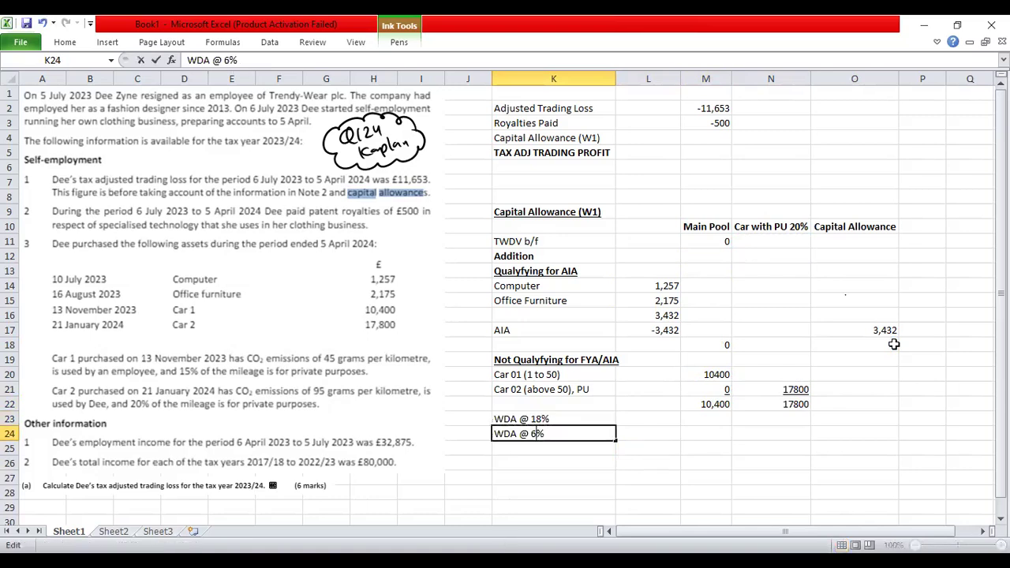
{"action": "key", "text": "Return"}
Step: Calculate the Main Pool's 18% WDA in M23 with the formula =M22*18/100
{"action": "key", "text": "Up"}
{"action": "key", "text": "Up"}
{"action": "key", "text": "Right"}
{"action": "key", "text": "Right"}
{"action": "type", "text": "="}
{"action": "key", "text": "Up"}
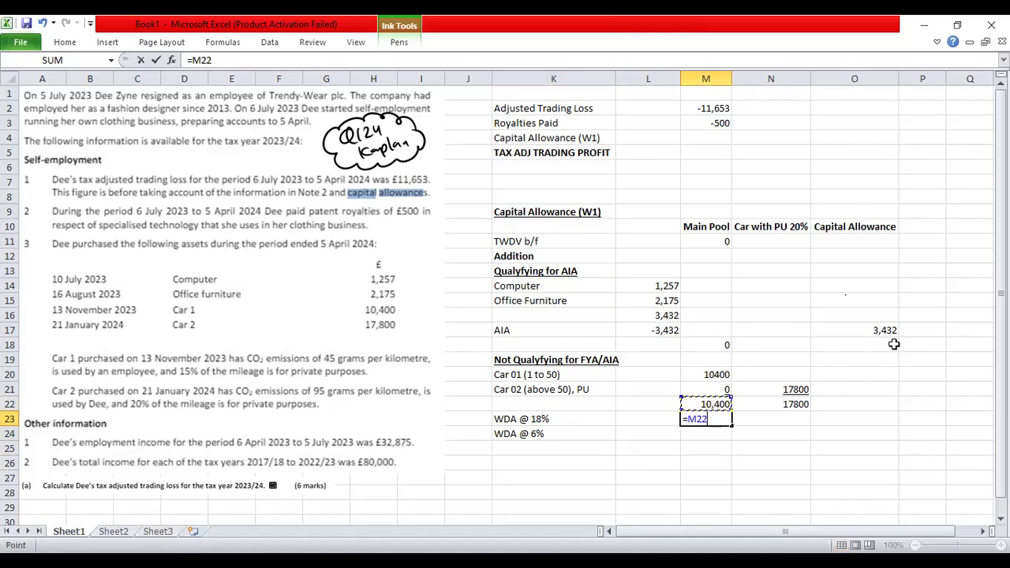
{"action": "key", "text": "Down"}
{"action": "key", "text": "Up"}
{"action": "type", "text": "*18/100"}
{"action": "key", "text": "BackSpace"}
{"action": "key", "text": "BackSpace"}
{"action": "key", "text": "BackSpace"}
{"action": "key", "text": "BackSpace"}
{"action": "left_click", "coordinate": [894, 345], "text": "shift"}
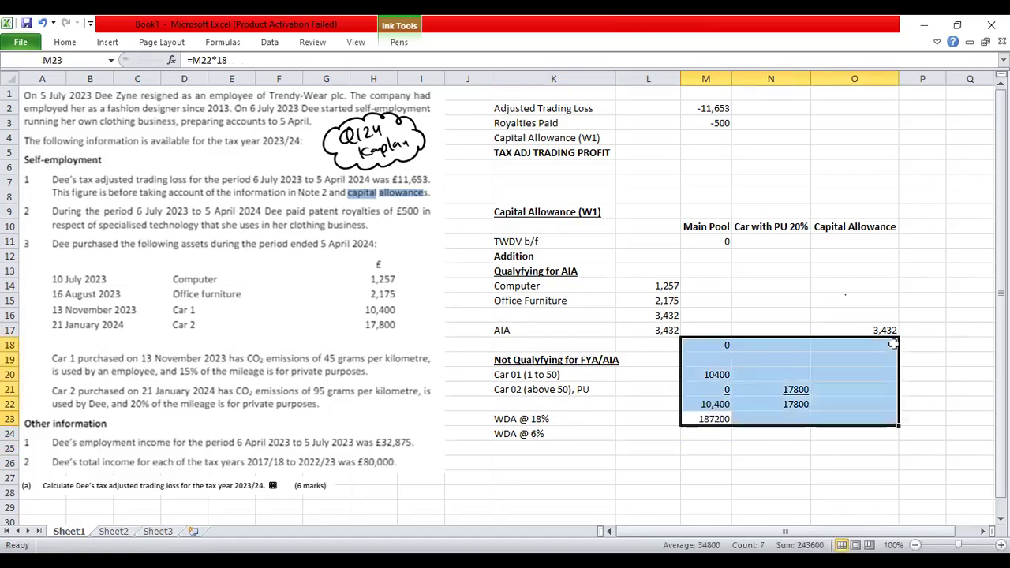
{"action": "key", "text": "F2"}
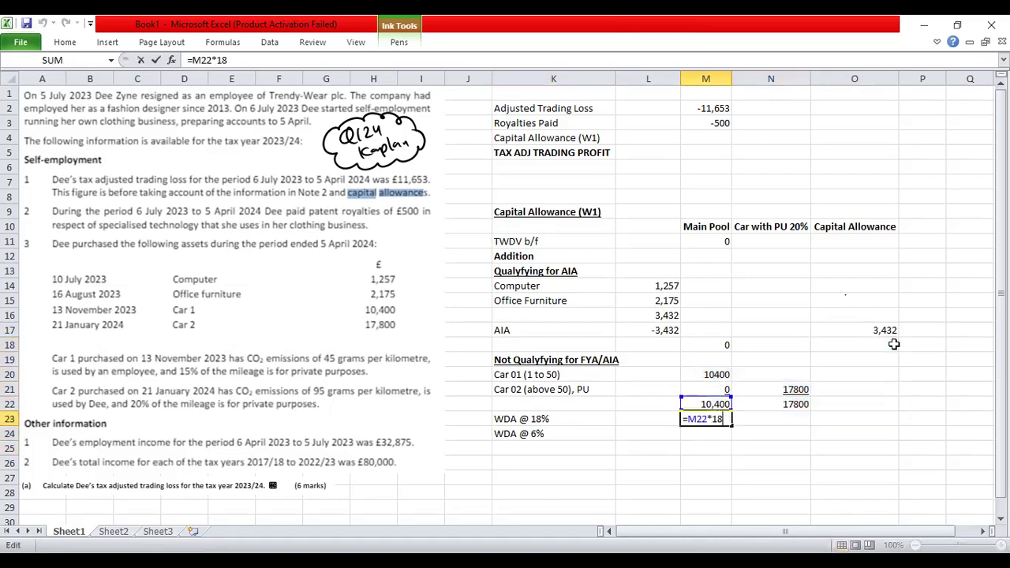
{"action": "type", "text": "%"}
{"action": "key", "text": "BackSpace"}
{"action": "key", "text": "BackSpace"}
{"action": "key", "text": "BackSpace"}
{"action": "type", "text": "18/100"}
{"action": "key", "text": "Return"}
{"action": "key", "text": "Up"}
{"action": "key", "text": "Right"}
{"action": "key", "text": "Page_Down"}
{"action": "key", "text": "Left"}
{"action": "key", "text": "Home"}
{"action": "key", "text": "Up"}
{"action": "key", "text": "Page_Up"}
{"action": "key", "text": "Right"}
{"action": "key", "text": "Right"}
{"action": "key", "text": "Right"}
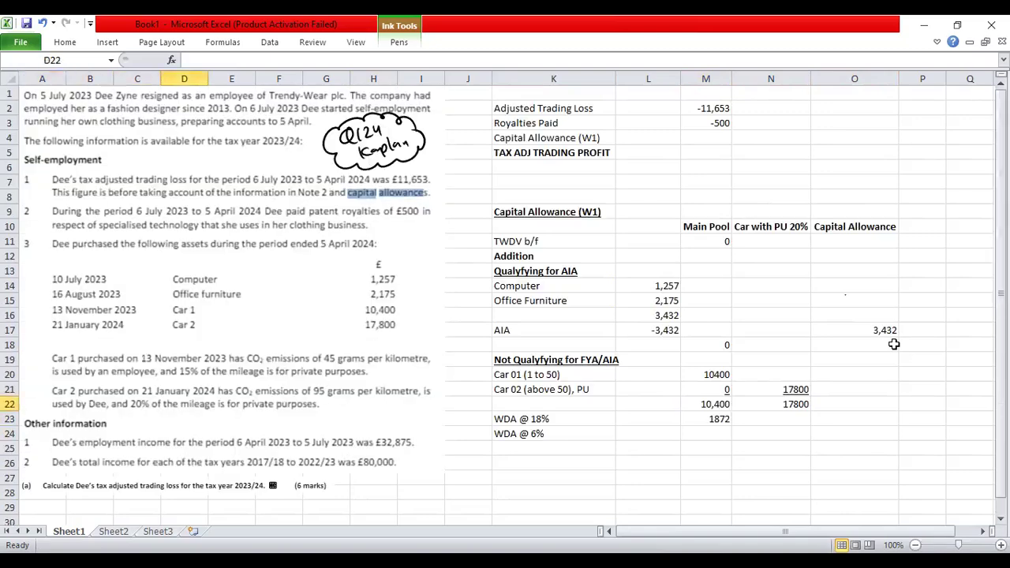
{"action": "left_click", "coordinate": [714, 420]}
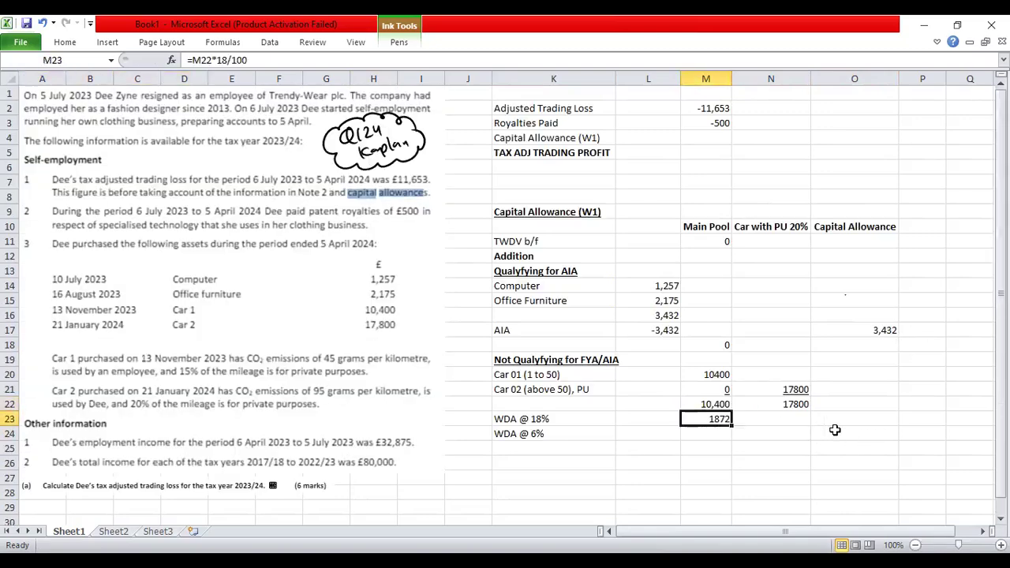
Step: Make the Main Pool WDA in M23 negative by editing its formula to =-M22*18/100
{"action": "key", "text": "F2"}
{"action": "key", "text": "Escape"}
{"action": "key", "text": "F2"}
{"action": "key", "text": "Left"}
{"action": "key", "text": "Left"}
{"action": "key", "text": "Left"}
{"action": "key", "text": "Left"}
{"action": "key", "text": "Left"}
{"action": "key", "text": "Left"}
{"action": "key", "text": "Left"}
{"action": "key", "text": "Left"}
{"action": "key", "text": "Left"}
{"action": "key", "text": "Left"}
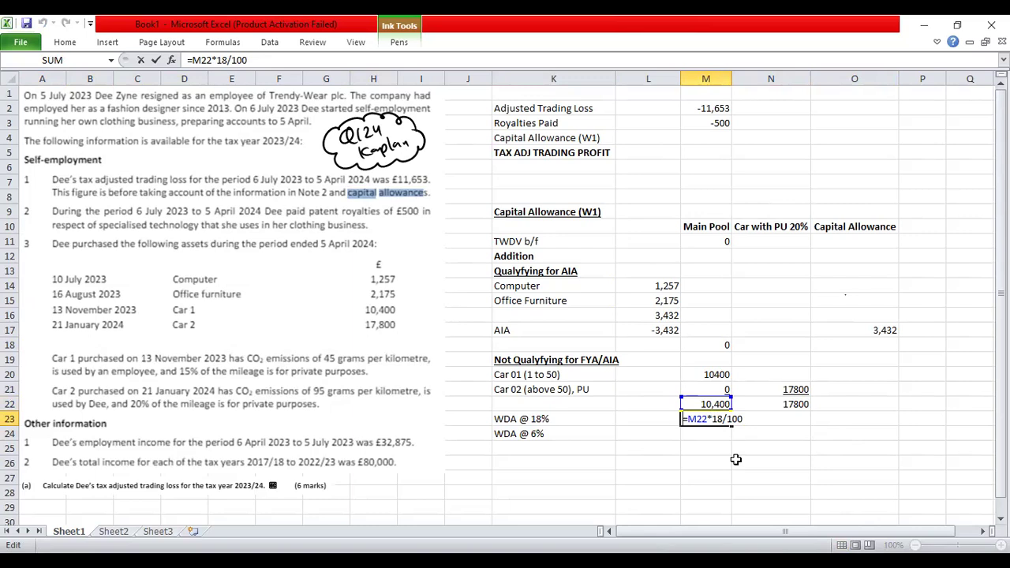
{"action": "type", "text": "-1872"}
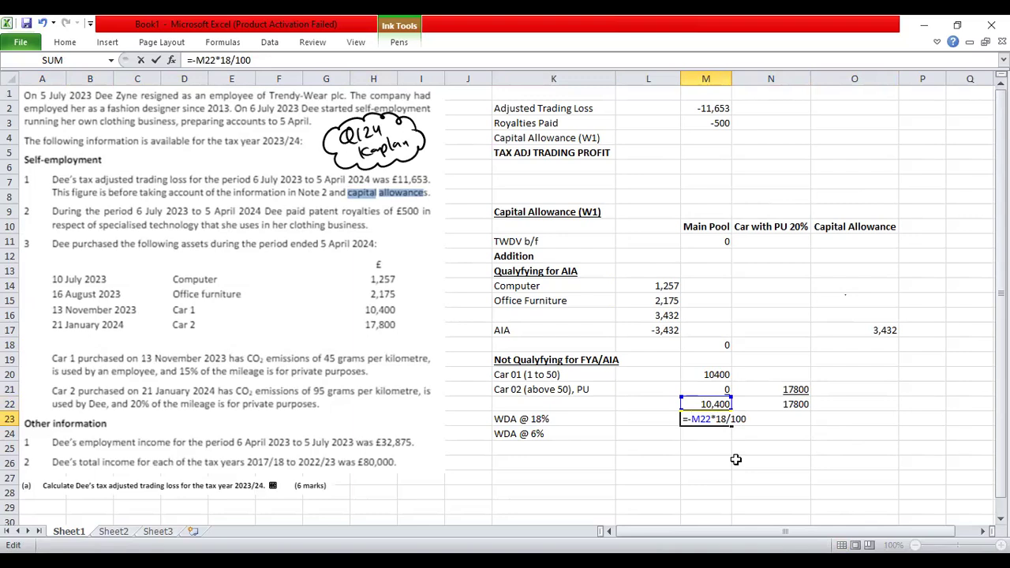
{"action": "key", "text": "Return"}
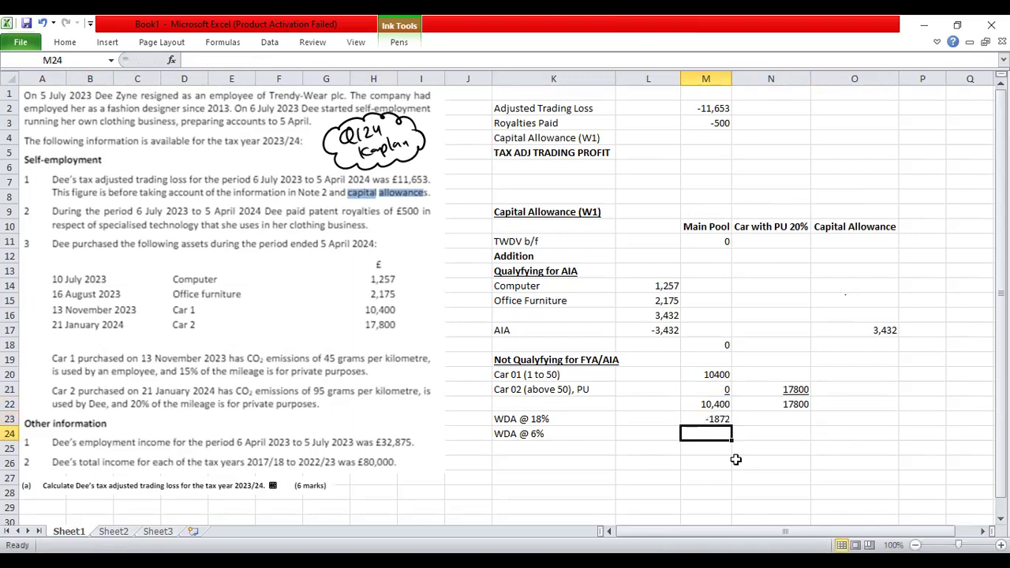
Step: Undo the sign change in M23 and re-enter the formula as =M22*18/100
{"action": "key", "text": "ctrl+z"}
{"action": "type", "text": "="}
{"action": "key", "text": "Up"}
{"action": "type", "text": "*"}
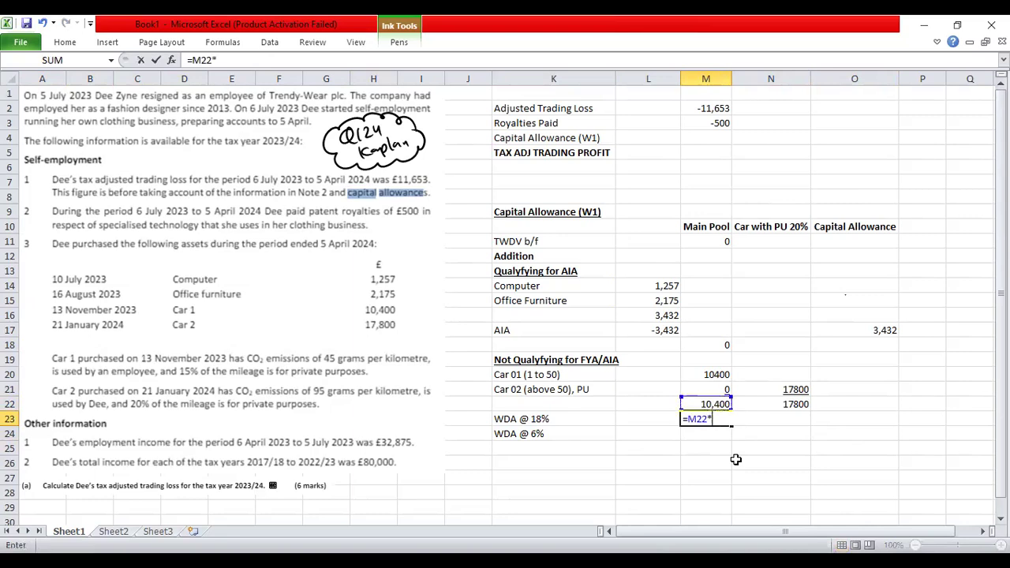
{"action": "type", "text": "18/100"}
{"action": "key", "text": "Return"}
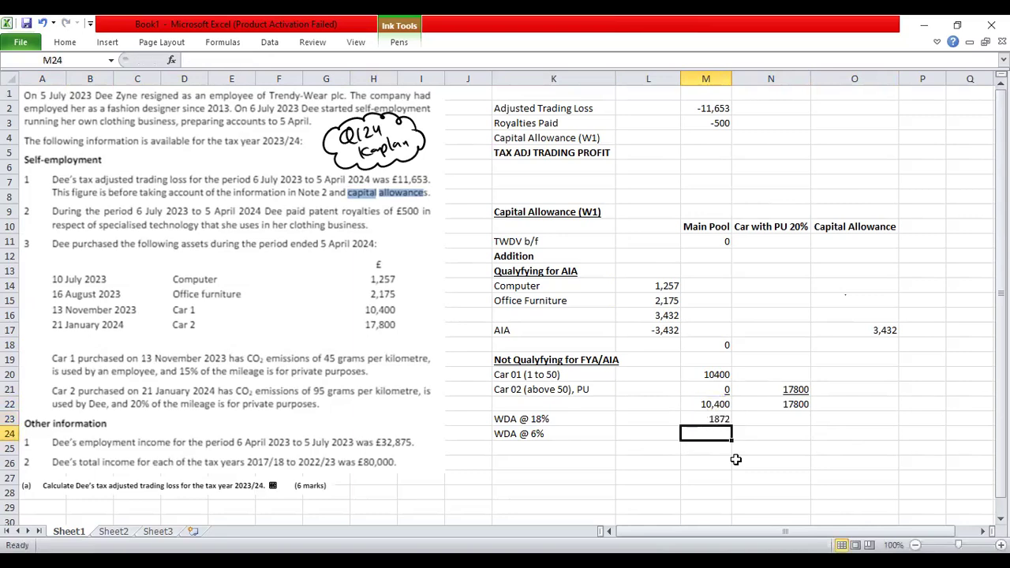
{"action": "key", "text": "Up"}
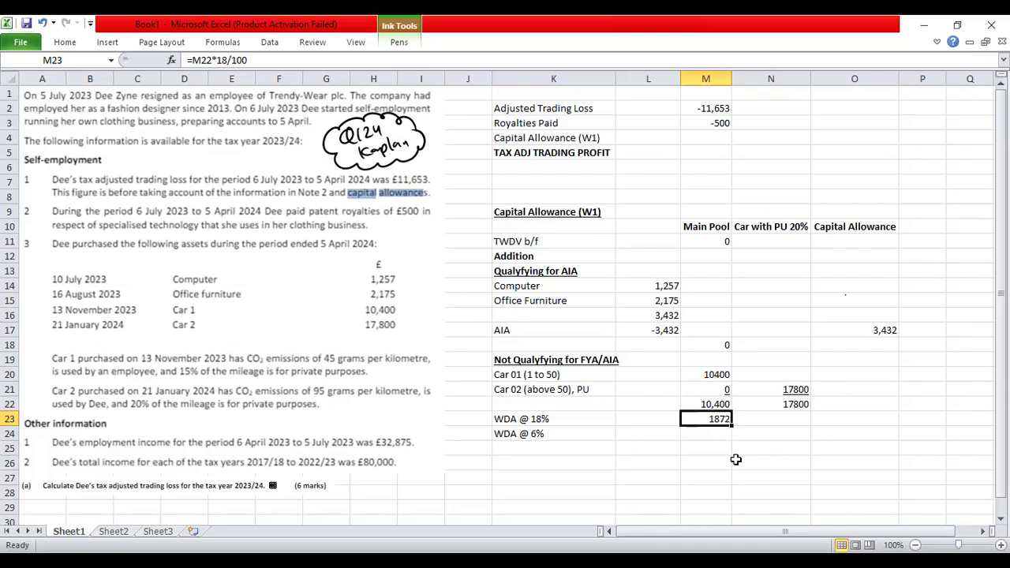
Step: Replace the Main Pool WDA in M23 with the negative formula =-M22*18/100
{"action": "key", "text": "BackSpace"}
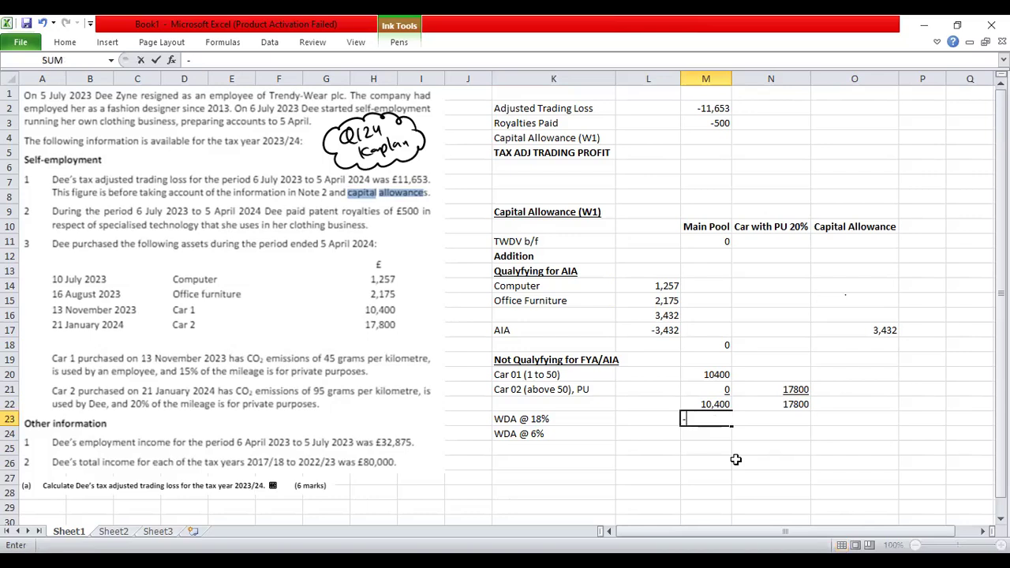
{"action": "type", "text": "=-"}
{"action": "key", "text": "Up"}
{"action": "type", "text": "*18/100"}
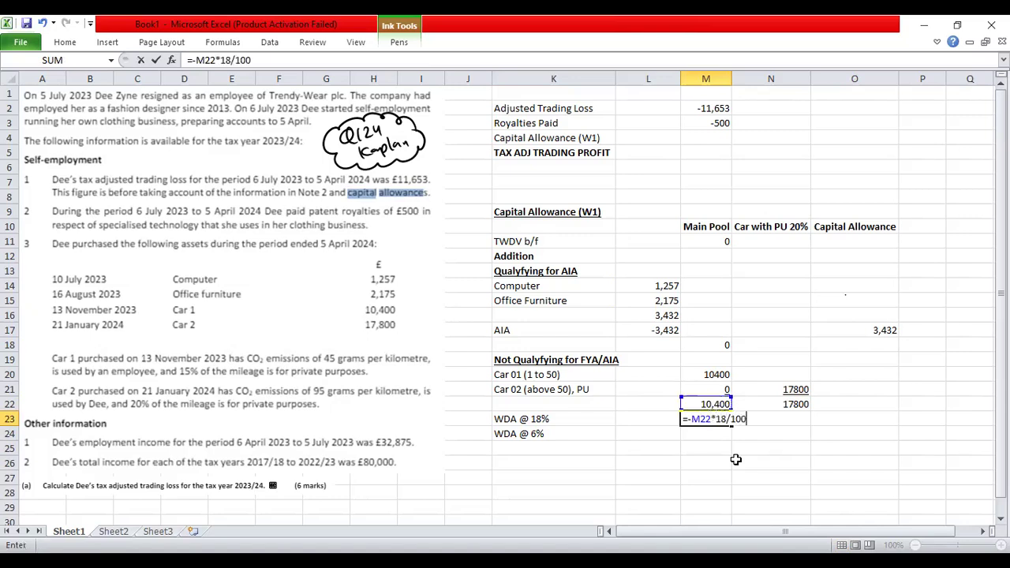
{"action": "key", "text": "Return"}
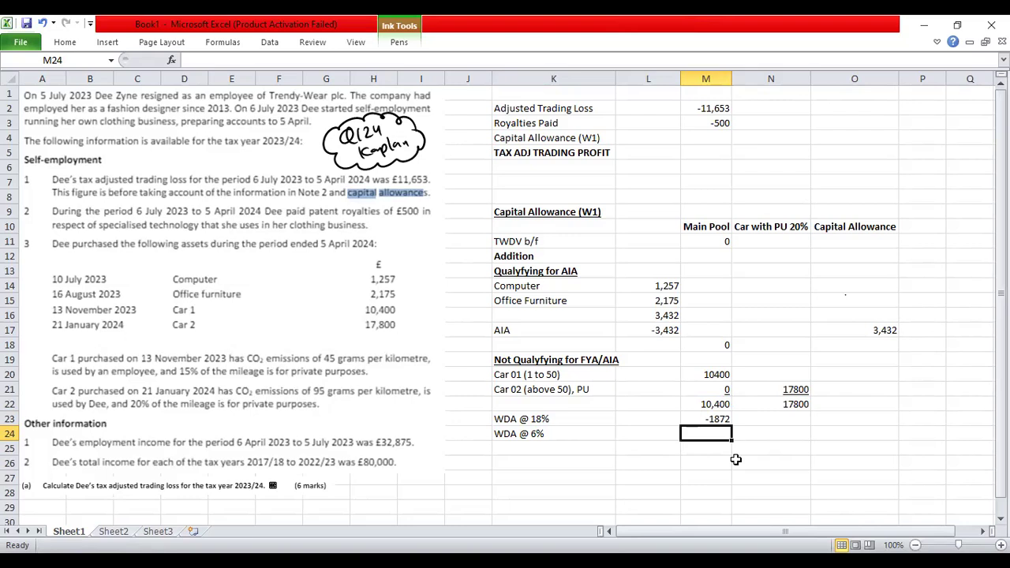
Step: Calculate the private-use car's 6% WDA in N24 with the formula =N22*6/100
{"action": "key", "text": "Right"}
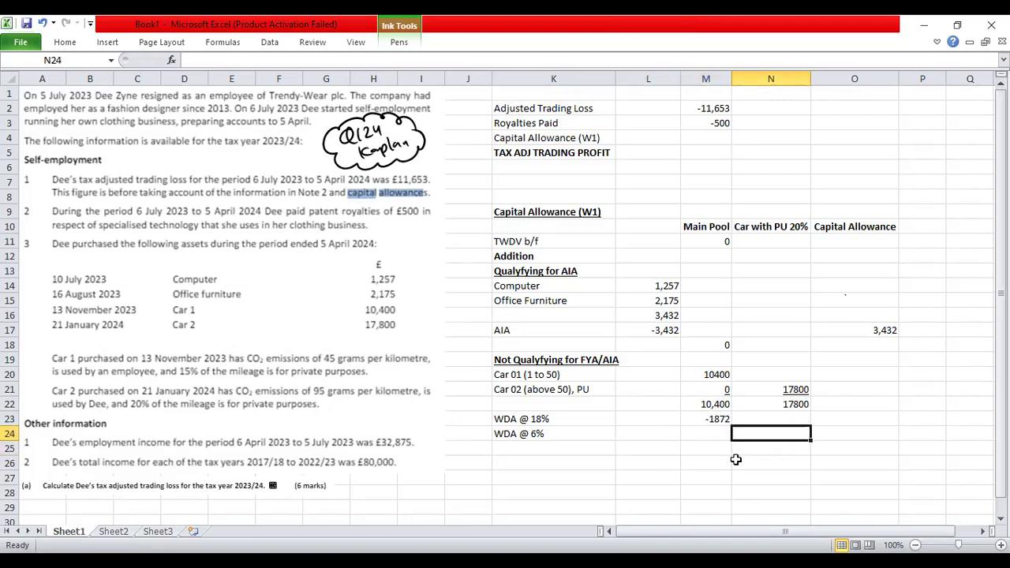
{"action": "type", "text": "="}
{"action": "key", "text": "Up"}
{"action": "key", "text": "Up"}
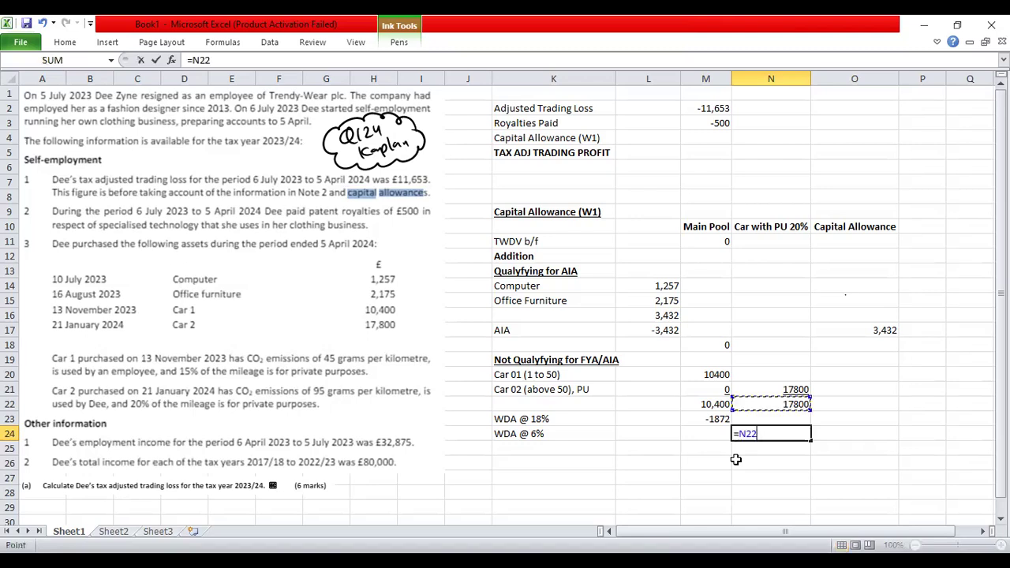
{"action": "type", "text": "*6/100"}
{"action": "key", "text": "Return"}
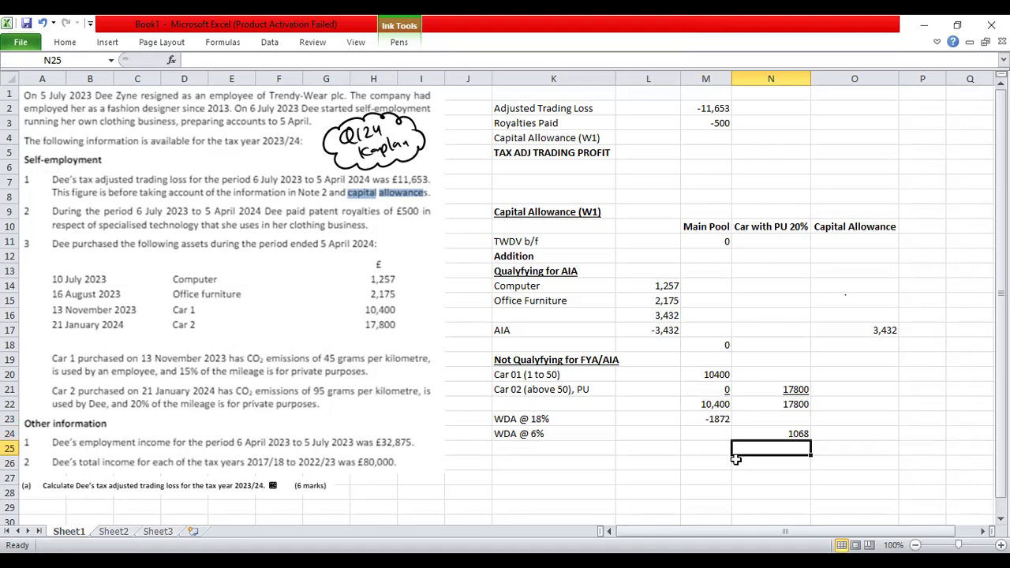
Step: Clear the private-use car's WDA formula from N24
{"action": "key", "text": "Up"}
{"action": "key", "text": "F2"}
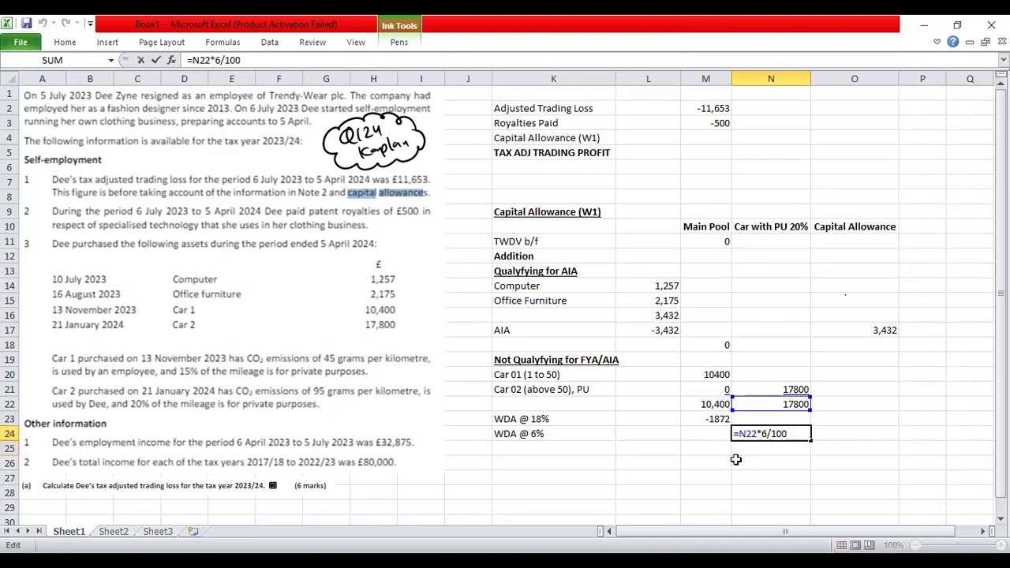
{"action": "key", "text": "Escape"}
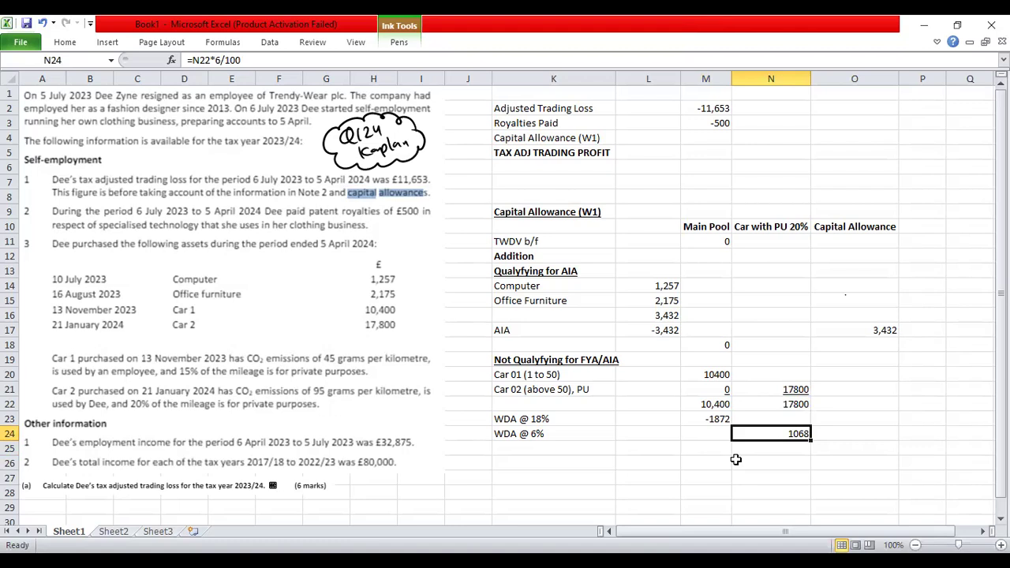
{"action": "key", "text": "Delete"}
Step: Time-apportion the Main Pool WDA in M23 by extending its formula to =-M22*18/100*9/12
{"action": "key", "text": "Left"}
{"action": "key", "text": "Left"}
{"action": "key", "text": "Left"}
{"action": "key", "text": "Up"}
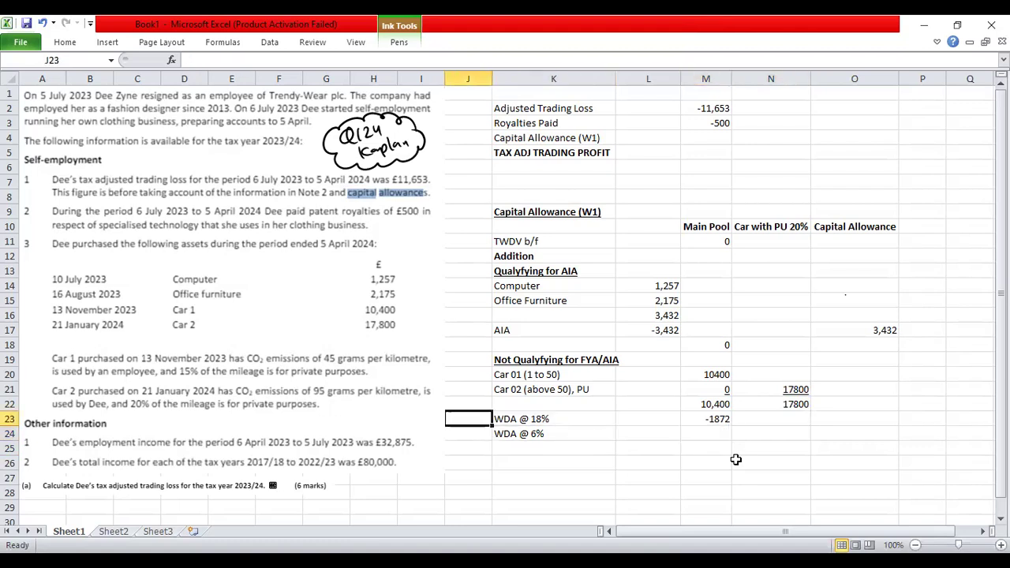
{"action": "key", "text": "Right"}
{"action": "key", "text": "Right"}
{"action": "key", "text": "F2"}
{"action": "type", "text": "*"}
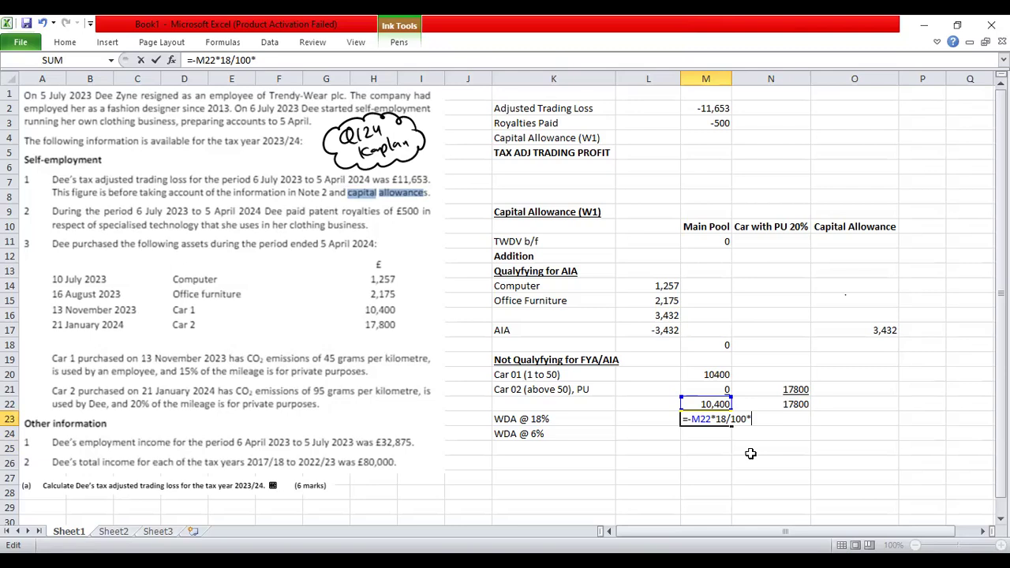
{"action": "type", "text": "9/12"}
{"action": "key", "text": "Return"}
Step: Extend the label in K23 to "WDA @ 18% * 9/12"
{"action": "key", "text": "Up"}
{"action": "key", "text": "Left"}
{"action": "key", "text": "Left"}
{"action": "key", "text": "F2"}
{"action": "type", "text": "89/12"}
{"action": "key", "text": "BackSpace"}
{"action": "key", "text": "BackSpace"}
{"action": "key", "text": "BackSpace"}
{"action": "key", "text": "BackSpace"}
{"action": "key", "text": "BackSpace"}
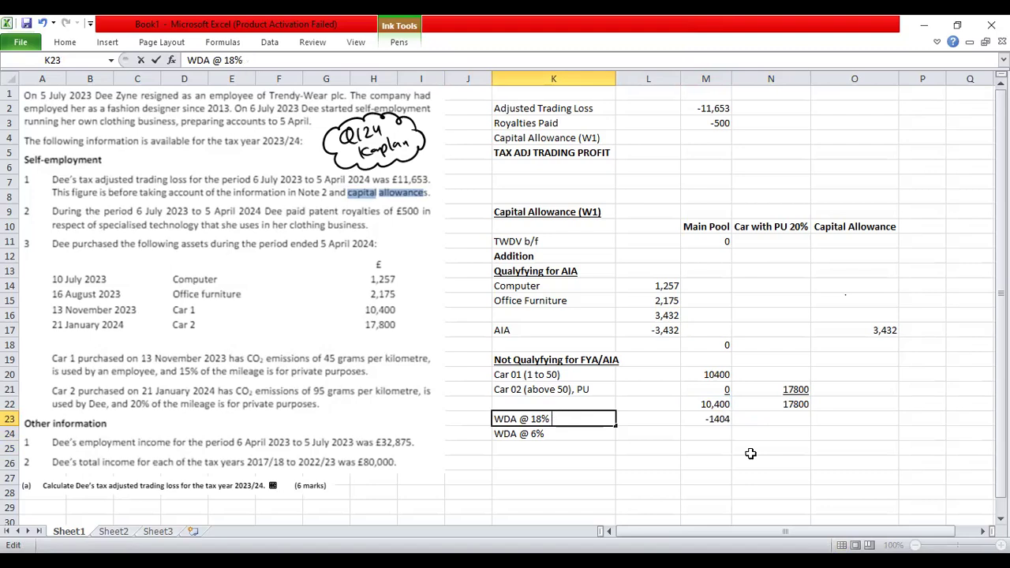
{"action": "type", "text": "*"}
{"action": "type", "text": "9"}
{"action": "type", "text": "/8"}
{"action": "key", "text": "BackSpace"}
{"action": "key", "text": "BackSpace"}
{"action": "type", "text": "/12"}
{"action": "key", "text": "Return"}
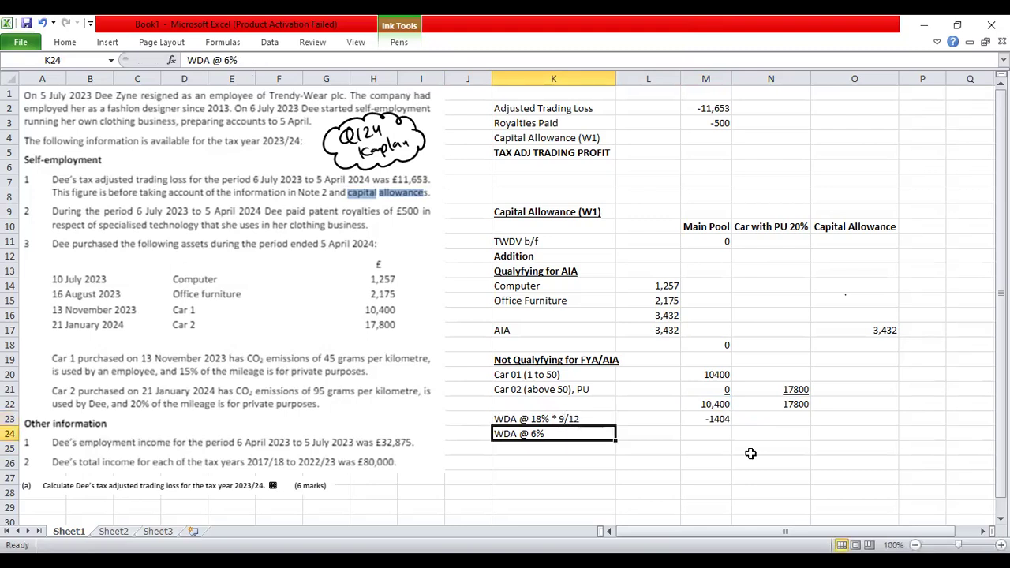
Step: Calculate the private-use car's time-apportioned 6% WDA in N24 with the formula =-N22*6/100*9/12
{"action": "key", "text": "Up"}
{"action": "key", "text": "Right"}
{"action": "key", "text": "Right"}
{"action": "type", "text": "=-M22*18/100*9/12"}
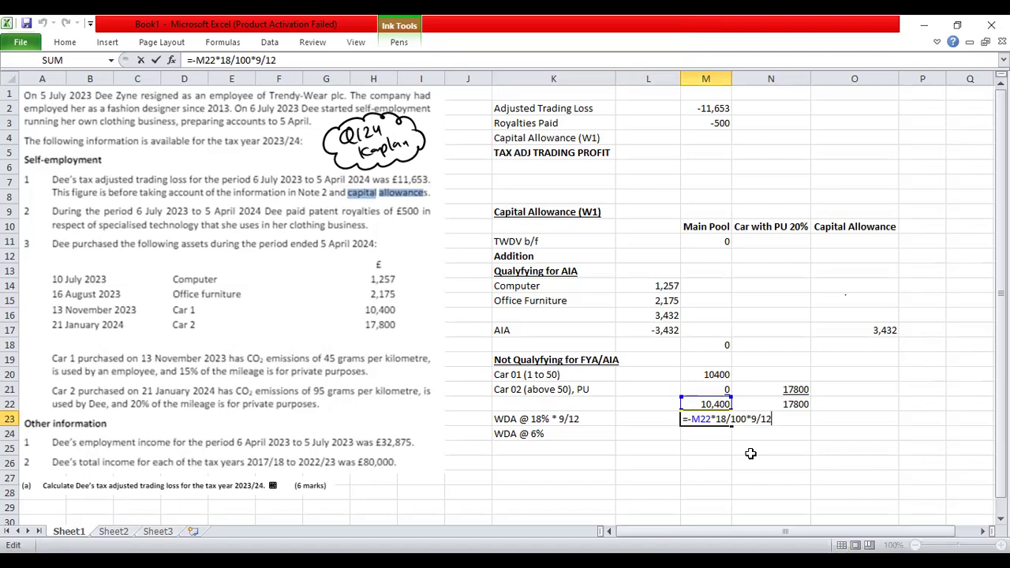
{"action": "key", "text": "Return"}
{"action": "key", "text": "Right"}
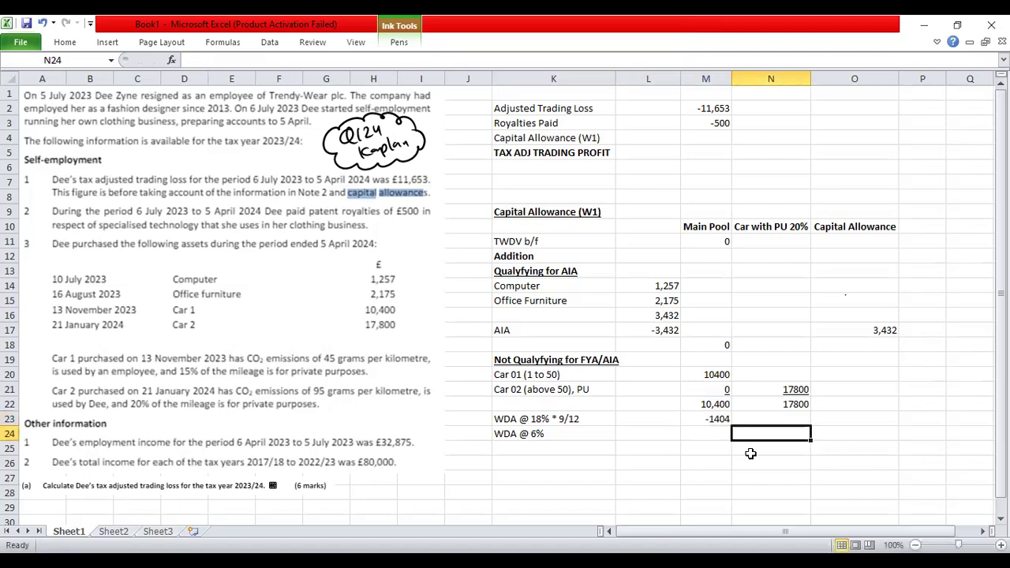
{"action": "type", "text": "="}
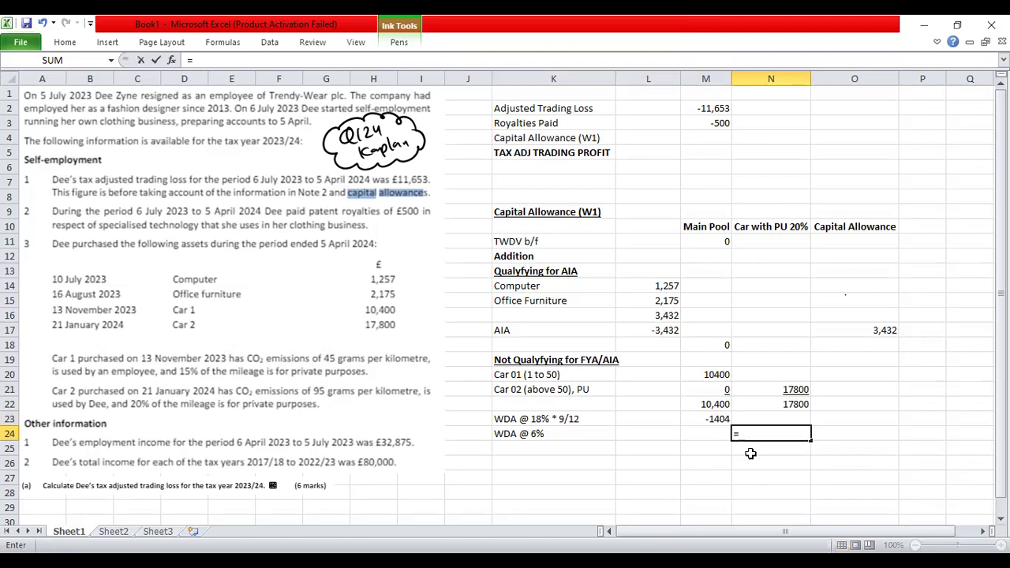
{"action": "type", "text": "-"}
{"action": "key", "text": "Up"}
{"action": "key", "text": "Up"}
{"action": "type", "text": "*"}
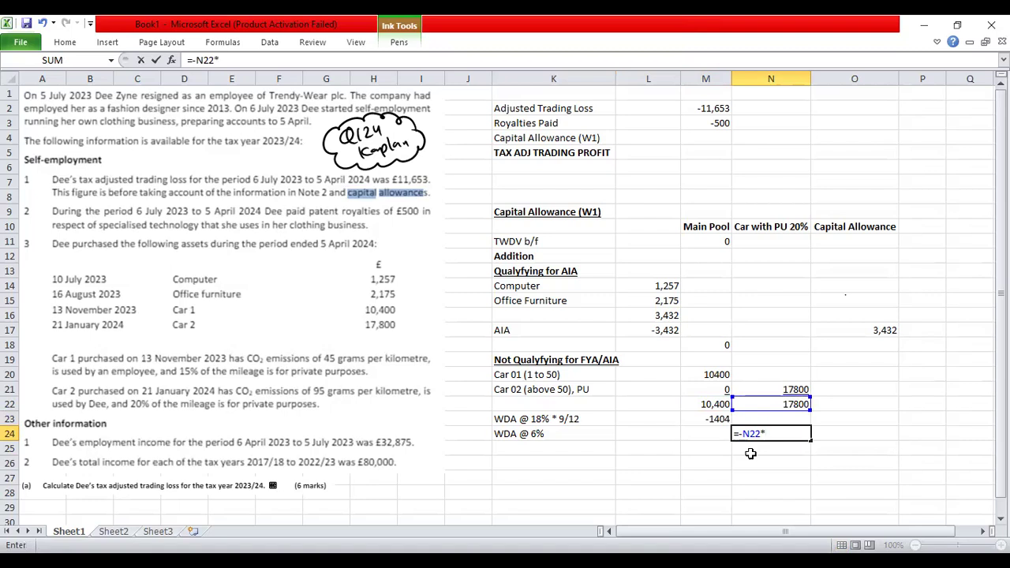
{"action": "type", "text": "6/100*9/12"}
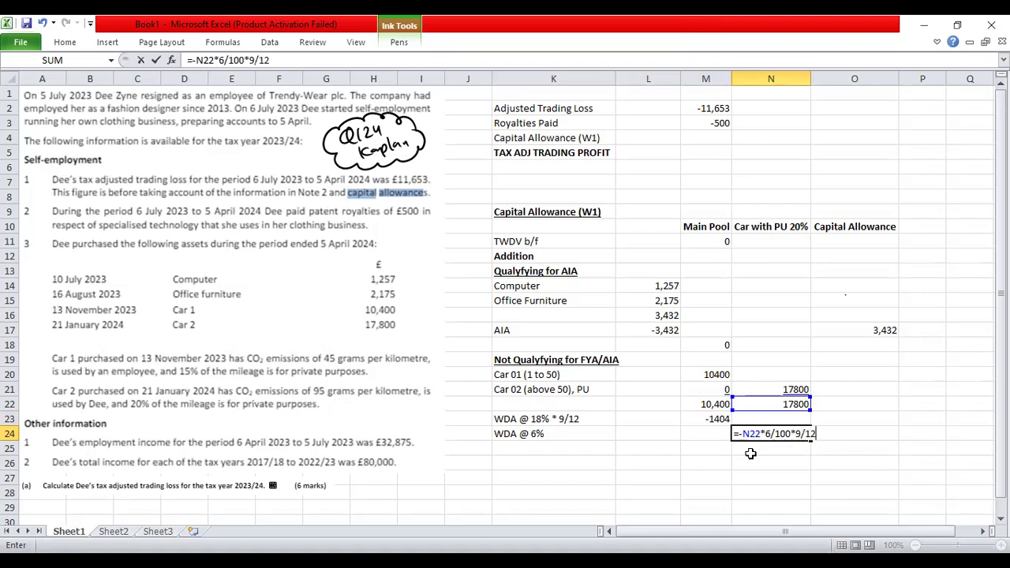
{"action": "key", "text": "Return"}
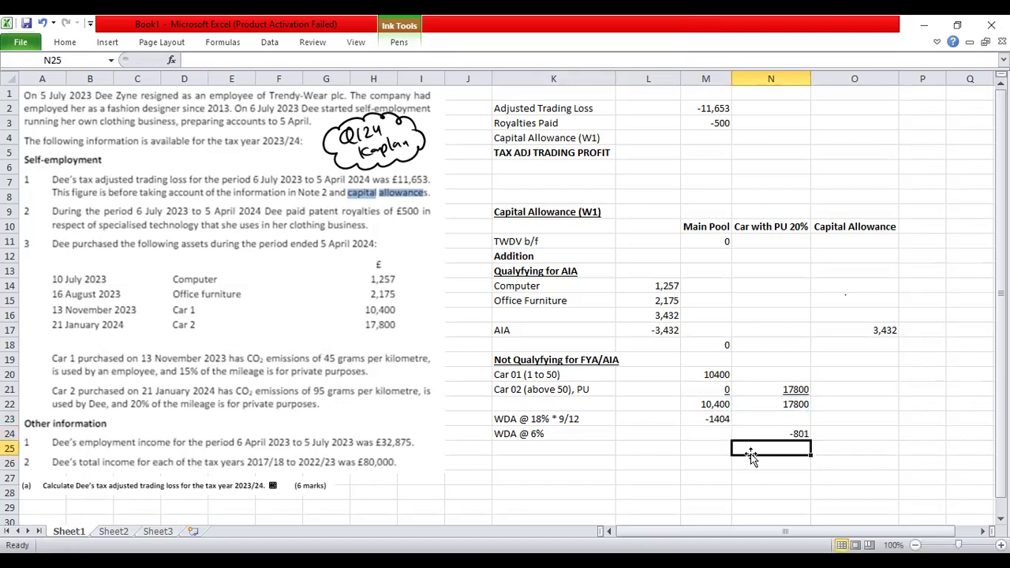
{"action": "key", "text": "Right"}
{"action": "key", "text": "Left"}
{"action": "key", "text": "Left"}
{"action": "key", "text": "Right"}
{"action": "key", "text": "Right"}
{"action": "key", "text": "Left"}
{"action": "key", "text": "Left"}
{"action": "key", "text": "Left"}
{"action": "key", "text": "Right"}
{"action": "key", "text": "Left"}
{"action": "key", "text": "Left"}
{"action": "key", "text": "Left"}
{"action": "key", "text": "Right"}
{"action": "key", "text": "Page_Down"}
{"action": "key", "text": "Page_Down"}
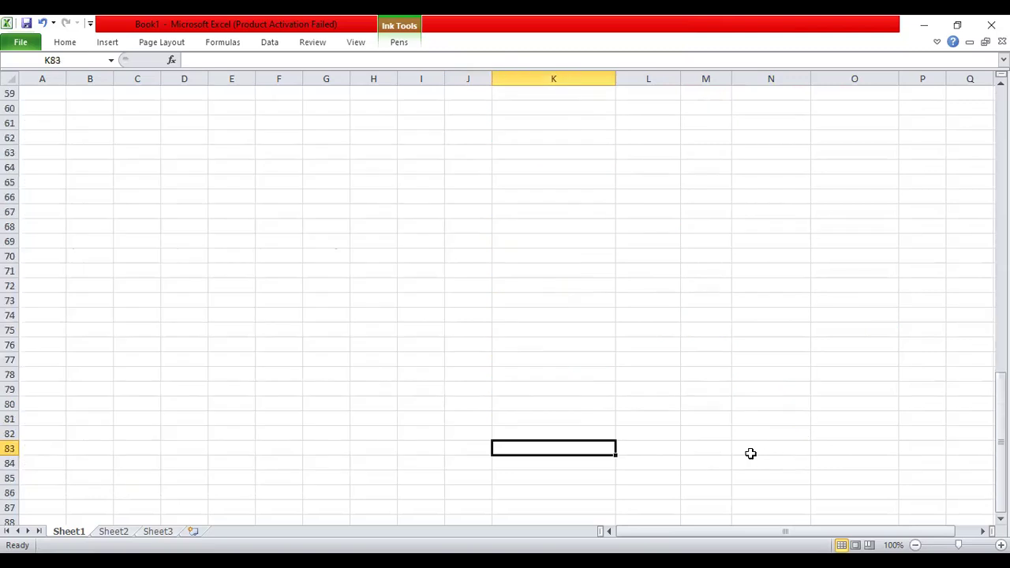
{"action": "key", "text": "Page_Up"}
{"action": "key", "text": "Page_Up"}
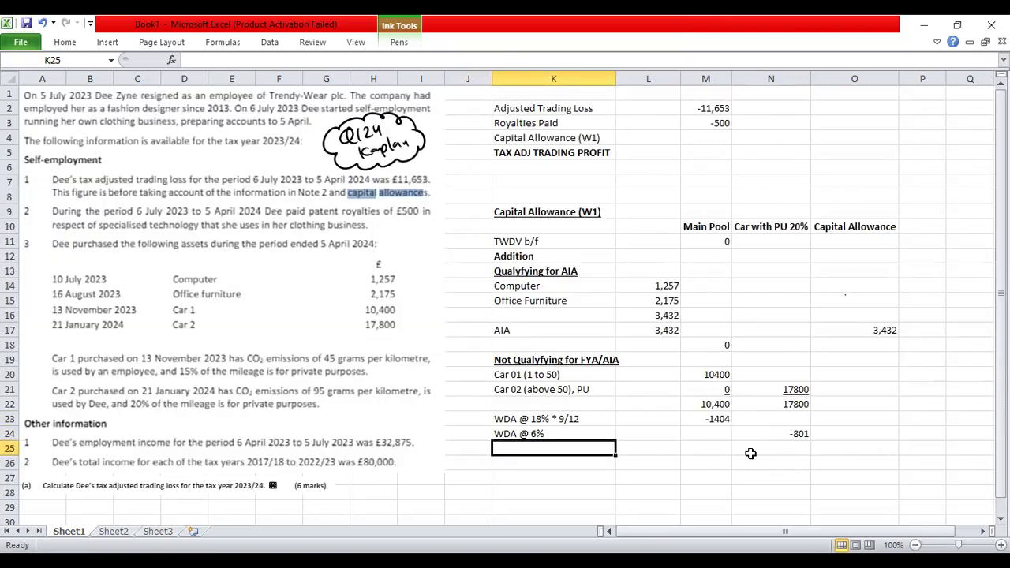
Step: Add the row label "TWDV c/f" in K25 and make it bold
{"action": "type", "text": "TWDV"}
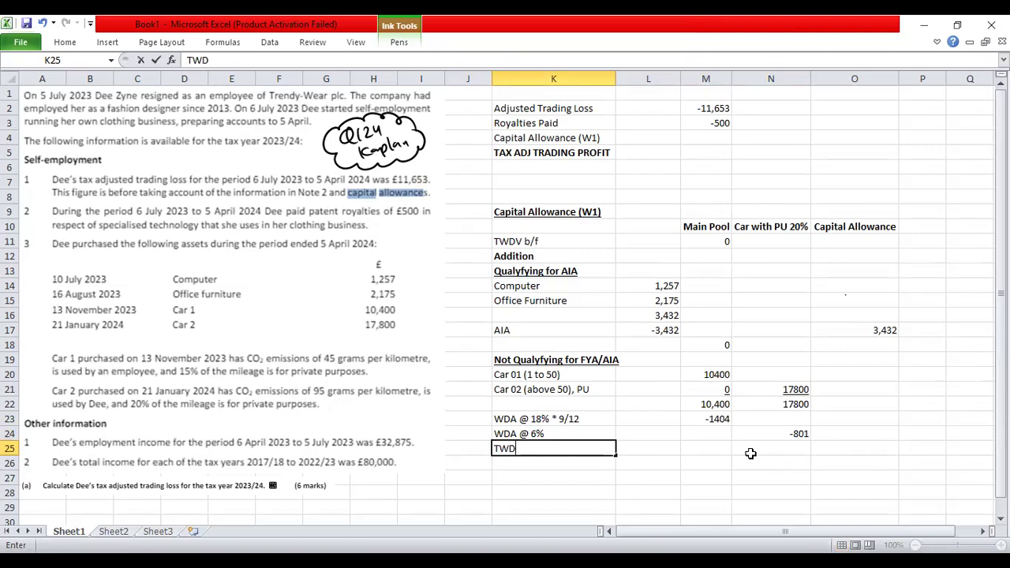
{"action": "key", "text": "Return"}
{"action": "key", "text": "Up"}
{"action": "key", "text": "F2"}
{"action": "type", "text": "c/f"}
{"action": "key", "text": "Return"}
{"action": "key", "text": "Page_Down"}
{"action": "key", "text": "Page_Up"}
{"action": "key", "text": "Up"}
{"action": "key", "text": "Right"}
{"action": "key", "text": "Right"}
{"action": "key", "text": "Right"}
{"action": "key", "text": "Down"}
{"action": "key", "text": "Left"}
{"action": "key", "text": "Left"}
{"action": "key", "text": "Left"}
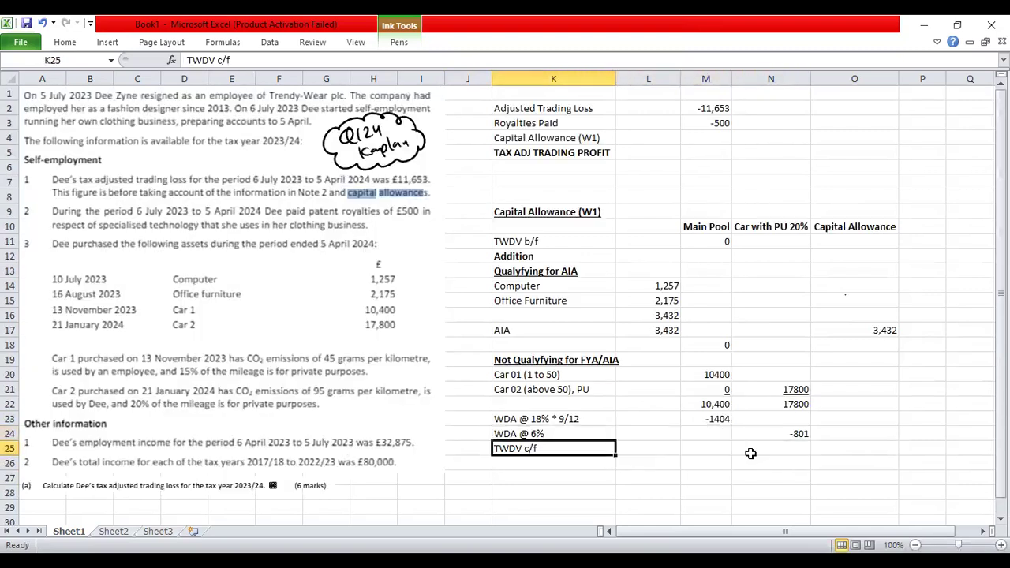
{"action": "key", "text": "ctrl+b"}
{"action": "key", "text": "Right"}
{"action": "key", "text": "Right"}
{"action": "key", "text": "shift+Right"}
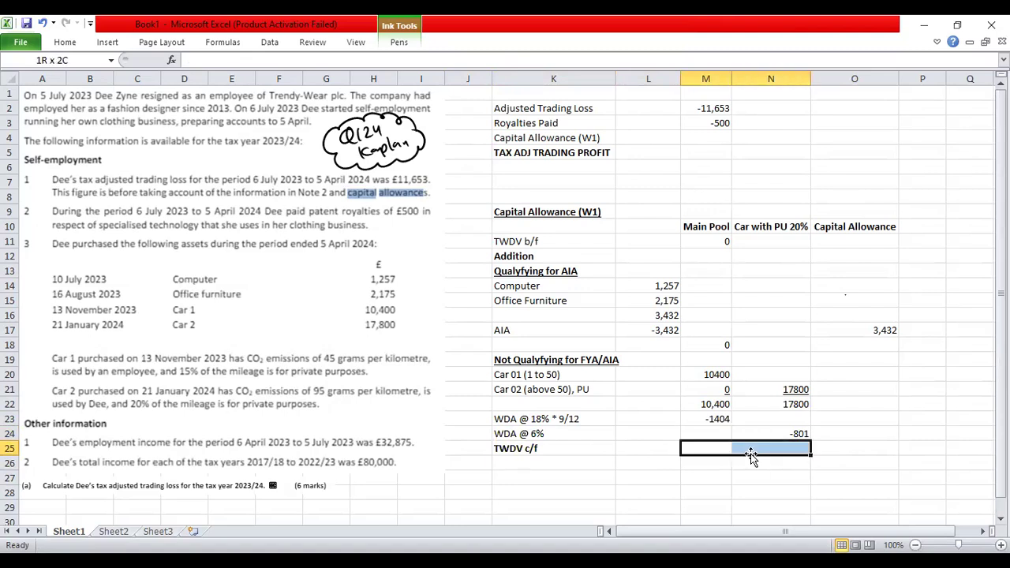
{"action": "key", "text": "Up"}
{"action": "key", "text": "shift+Right"}
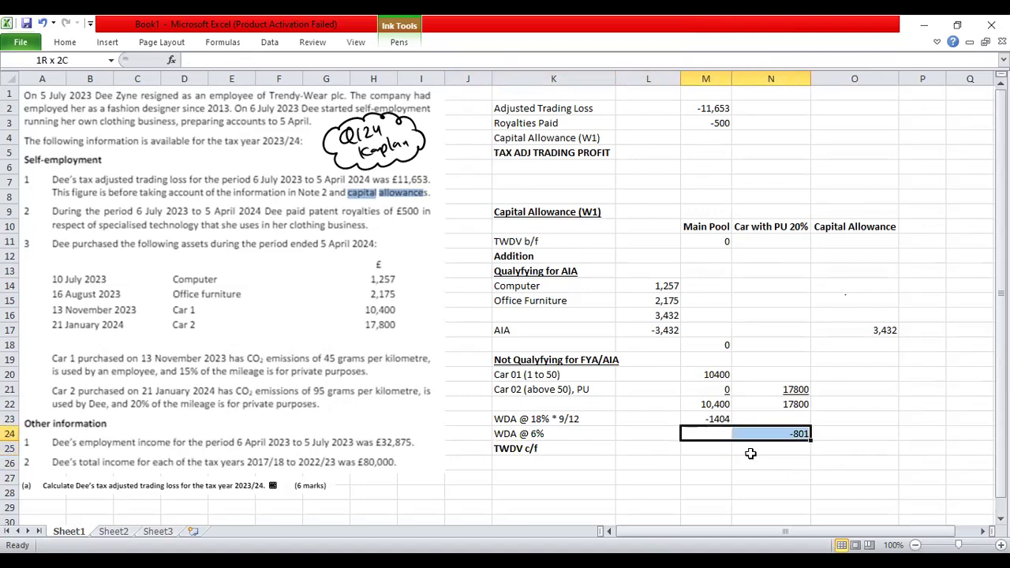
{"action": "key", "text": "Down"}
{"action": "type", "text": "="}
{"action": "key", "text": "Up"}
{"action": "key", "text": "Up"}
{"action": "key", "text": "Up"}
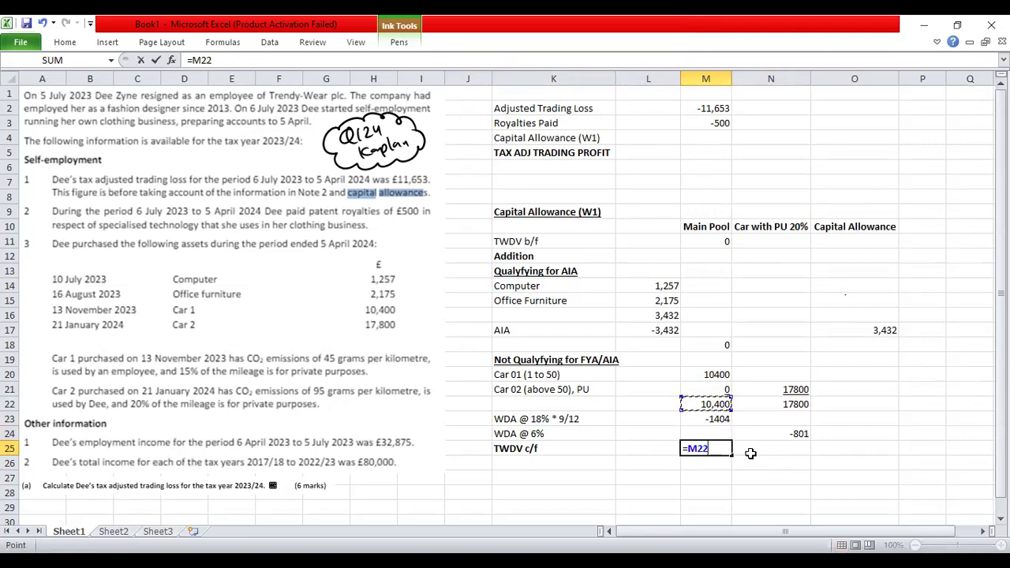
{"action": "type", "text": "_"}
{"action": "key", "text": "BackSpace"}
{"action": "type", "text": "-"}
{"action": "key", "text": "Up"}
{"action": "key", "text": "Up"}
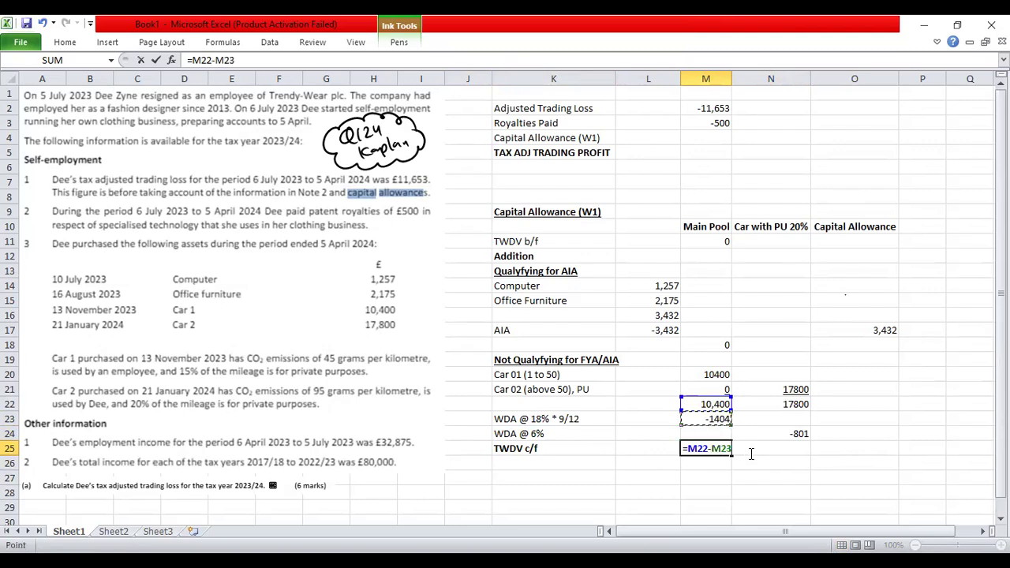
{"action": "key", "text": "Escape"}
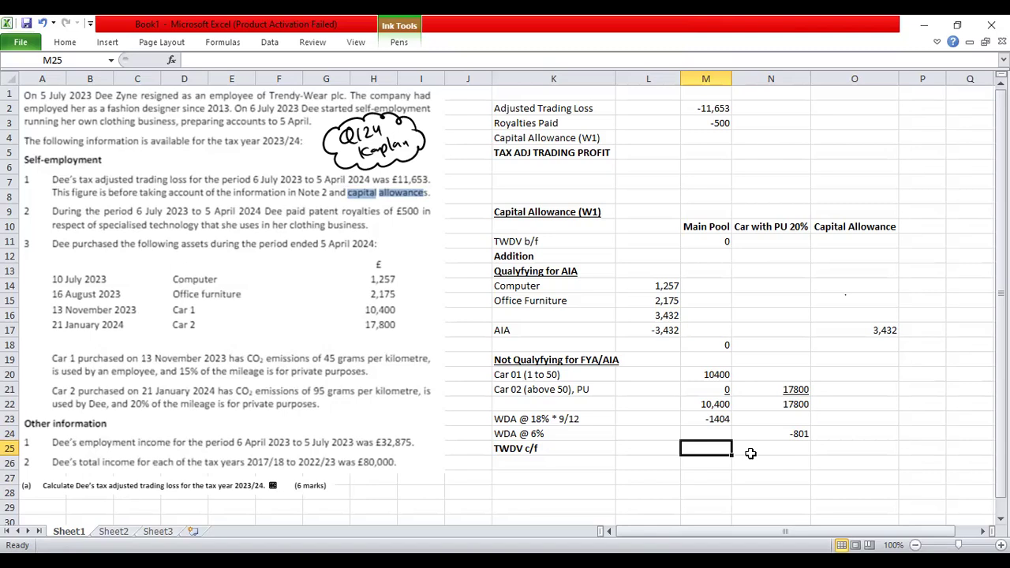
Step: Try entering the Main Pool's TWDV c/f in M25 as the fixed value 8996, and clear it again
{"action": "type", "text": "5643"}
{"action": "key", "text": "BackSpace"}
{"action": "key", "text": "BackSpace"}
{"action": "key", "text": "BackSpace"}
{"action": "key", "text": "BackSpace"}
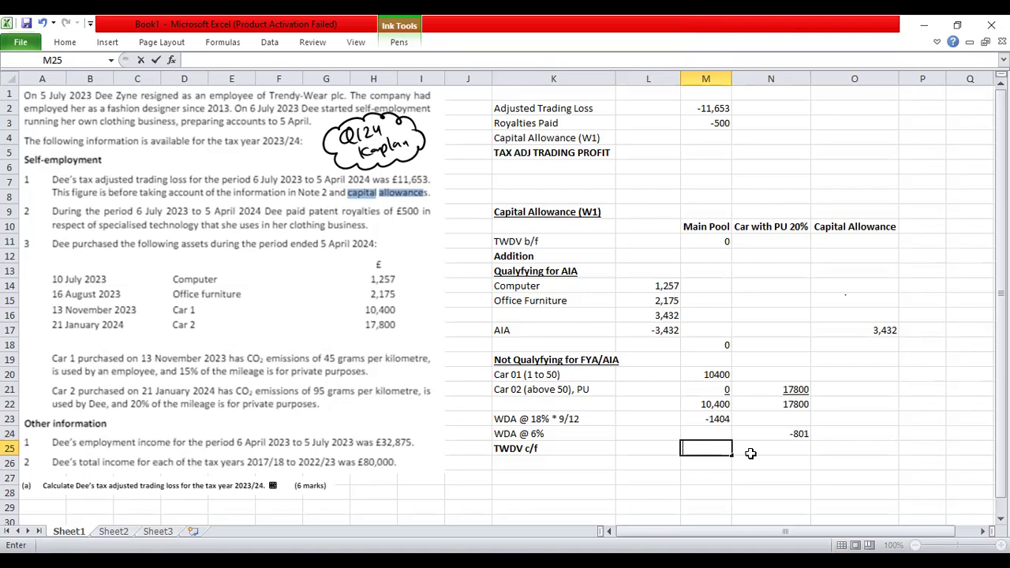
{"action": "type", "text": "8996"}
{"action": "key", "text": "Return"}
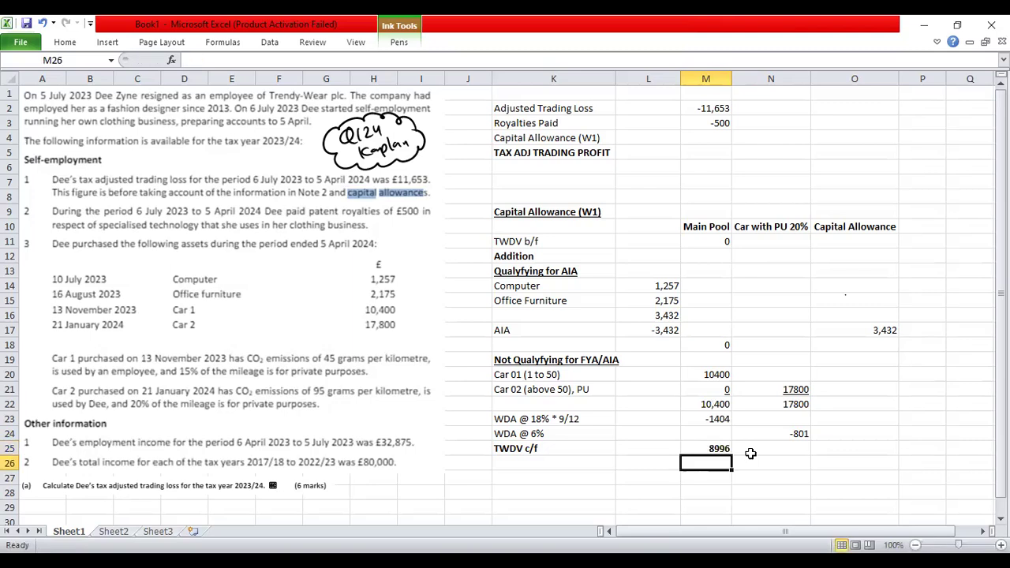
{"action": "key", "text": "Up"}
{"action": "key", "text": "Delete"}
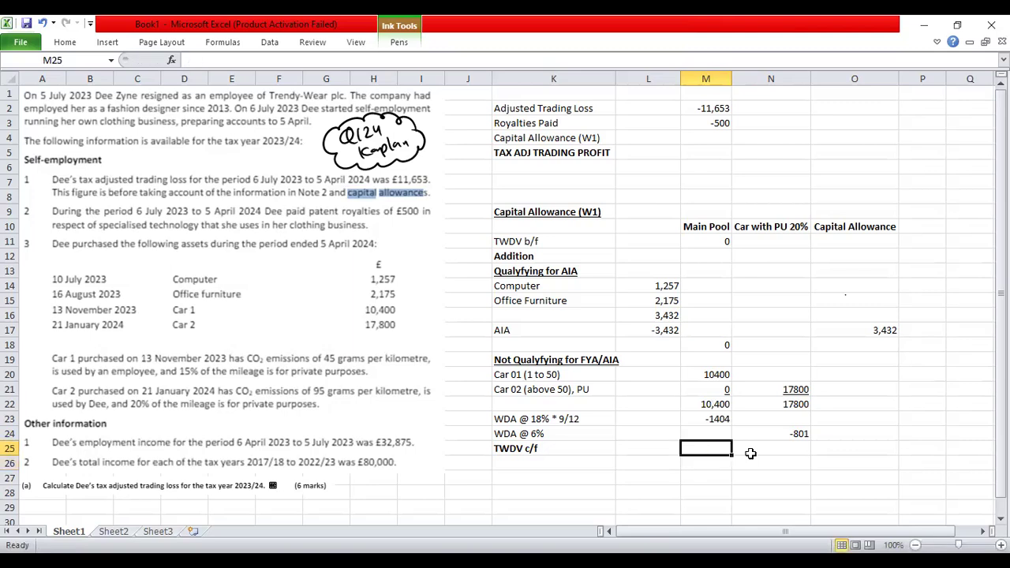
Step: Try to calculate the Main Pool's TWDV c/f in M25 with the formula =M22-M23
{"action": "type", "text": "="}
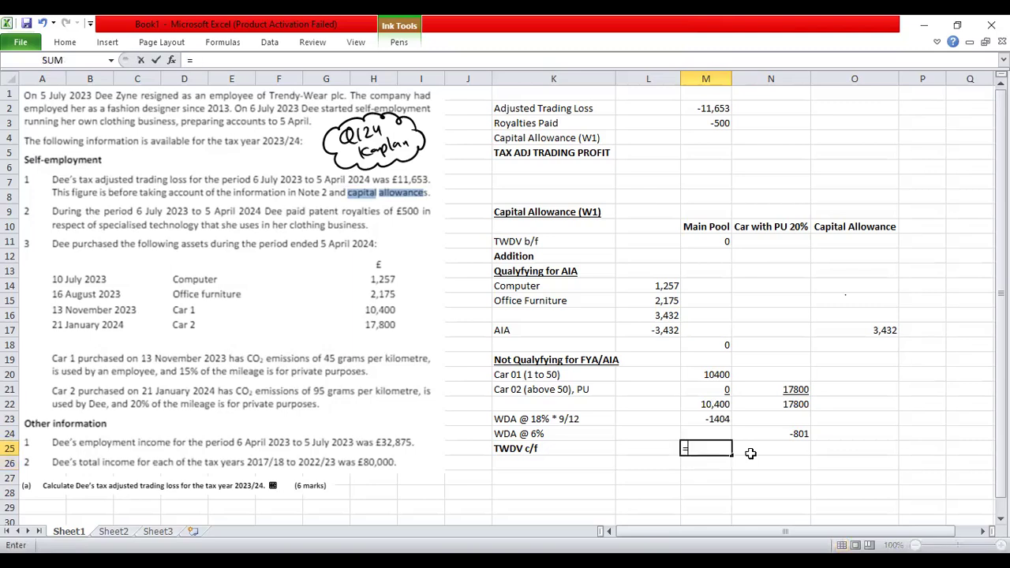
{"action": "key", "text": "Up"}
{"action": "key", "text": "Up"}
{"action": "key", "text": "Up"}
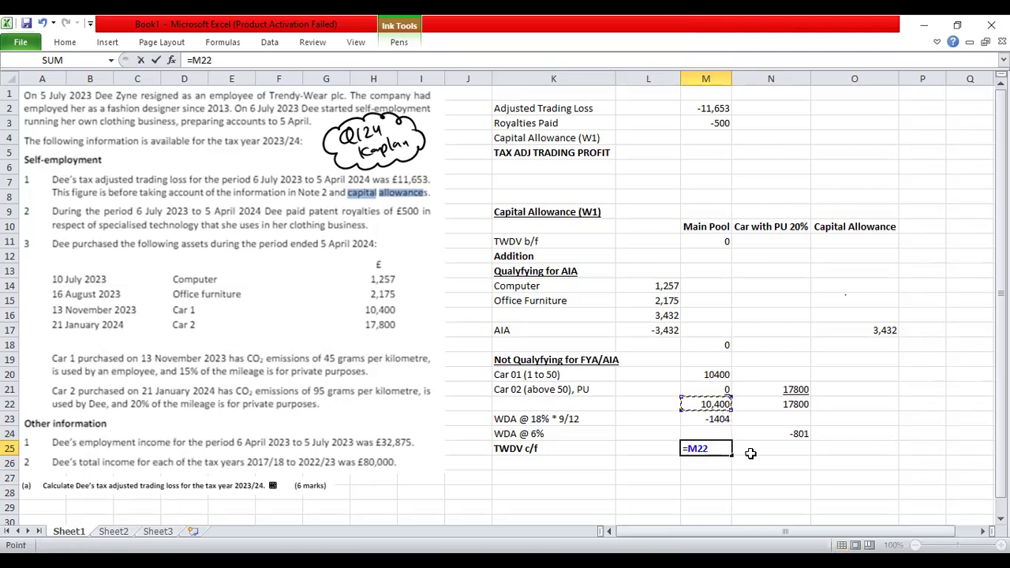
{"action": "type", "text": "--"}
{"action": "key", "text": "BackSpace"}
{"action": "key", "text": "Up"}
{"action": "key", "text": "Up"}
{"action": "key", "text": "Return"}
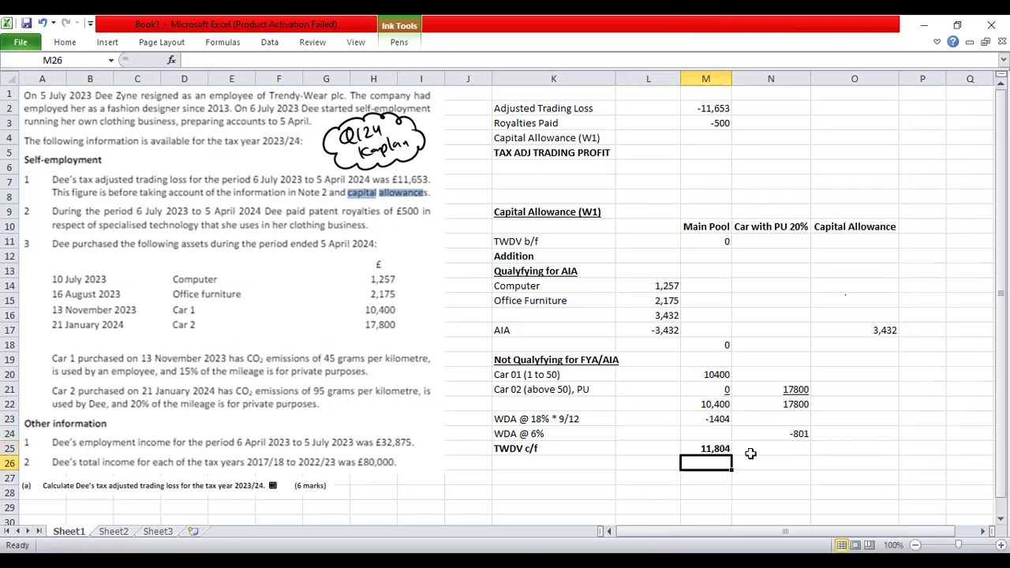
Step: Replace the Main Pool's TWDV c/f formula in M25 with =M22+M23
{"action": "key", "text": "Up"}
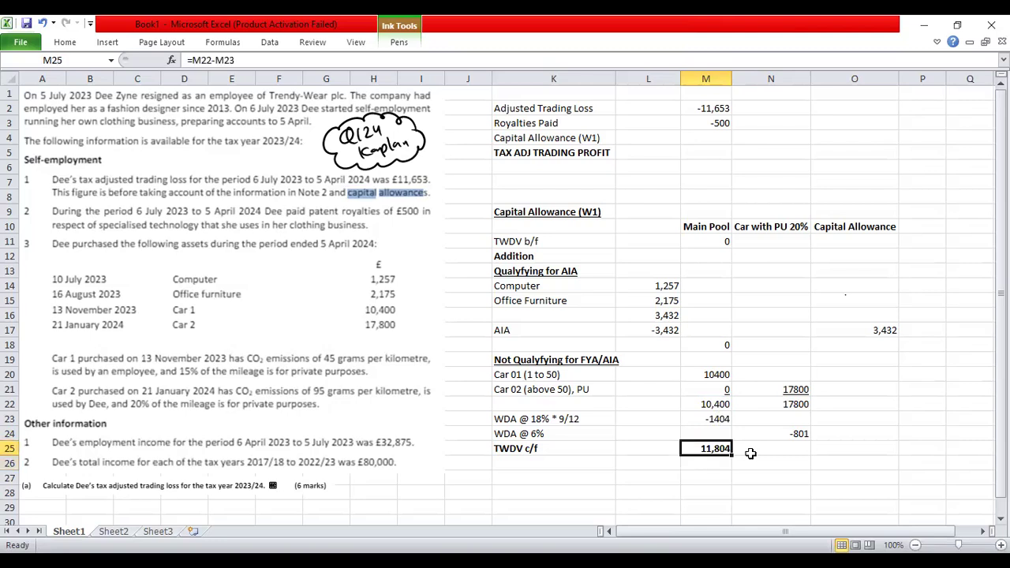
{"action": "type", "text": "="}
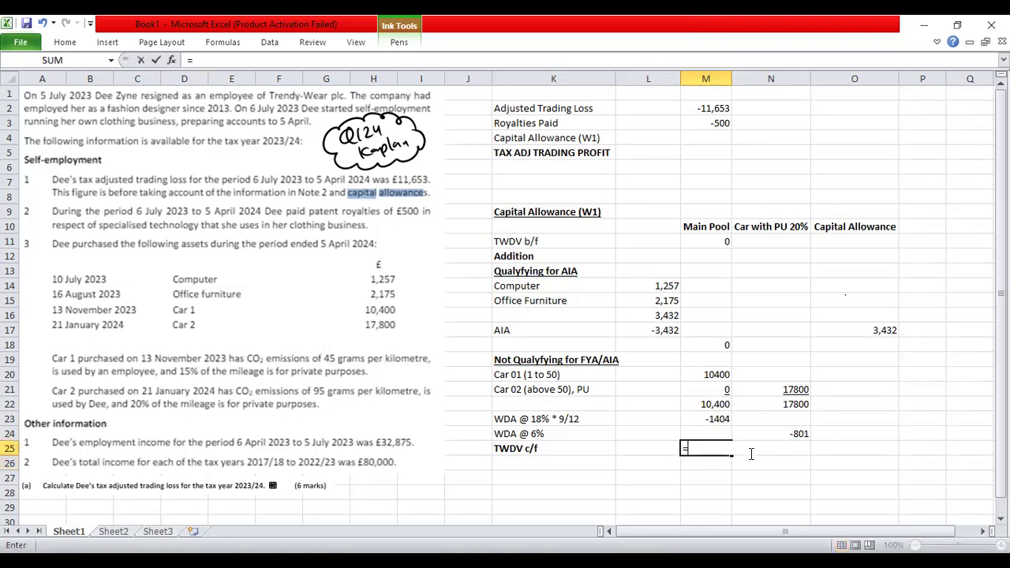
{"action": "key", "text": "Up"}
{"action": "key", "text": "Up"}
{"action": "key", "text": "Up"}
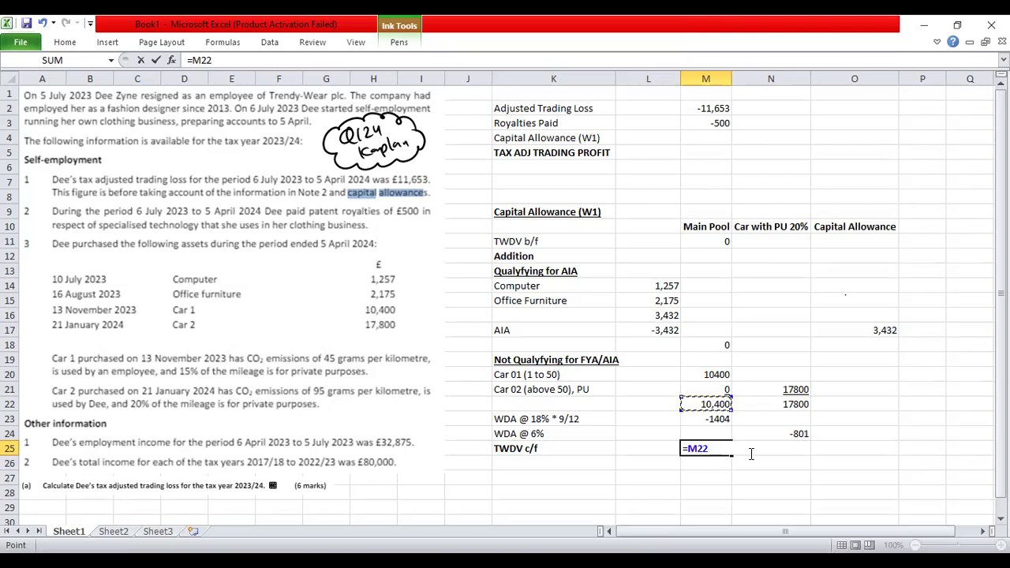
{"action": "type", "text": "+"}
{"action": "key", "text": "Up"}
{"action": "key", "text": "Up"}
{"action": "key", "text": "Return"}
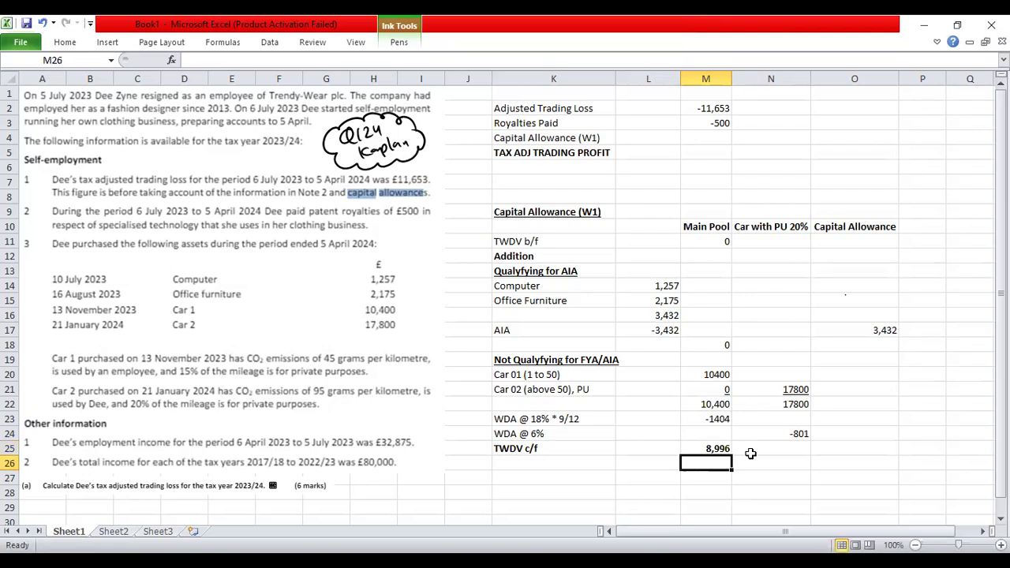
Step: Copy the Main Pool's TWDV c/f formula from M25 to N25 for the private-use car
{"action": "key", "text": "Up"}
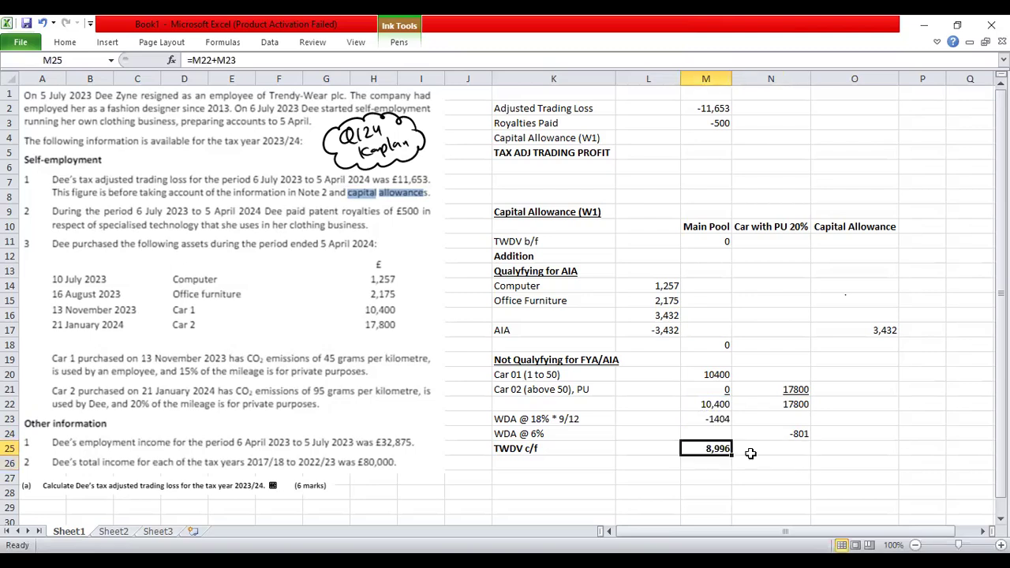
{"action": "key", "text": "ctrl+c"}
{"action": "left_click", "coordinate": [751, 455]}
{"action": "key", "text": "ctrl+v"}
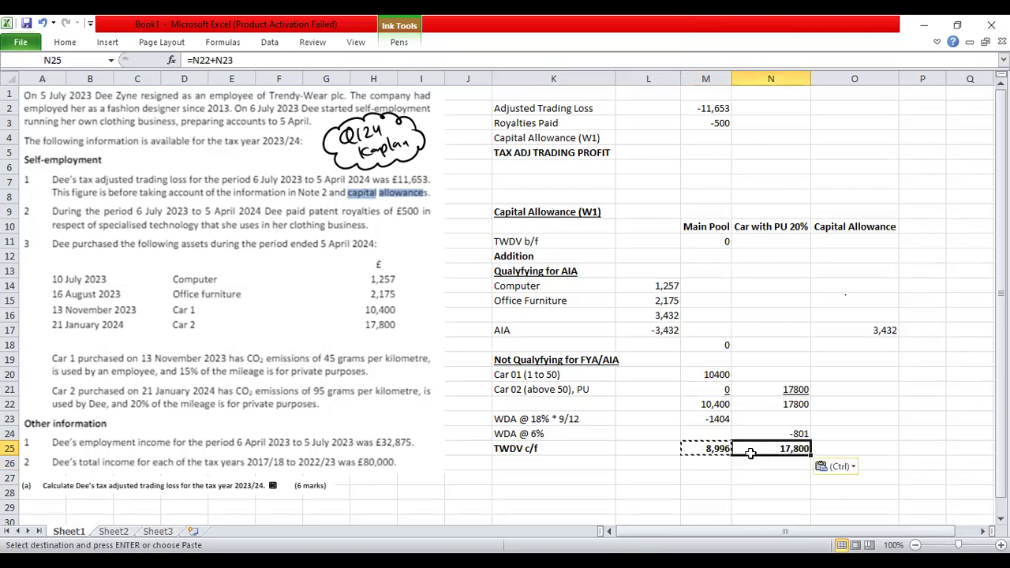
{"action": "key", "text": "Escape"}
Step: Try to extend the copied TWDV c/f formula in N25 by adding N24
{"action": "double_click", "coordinate": [751, 456]}
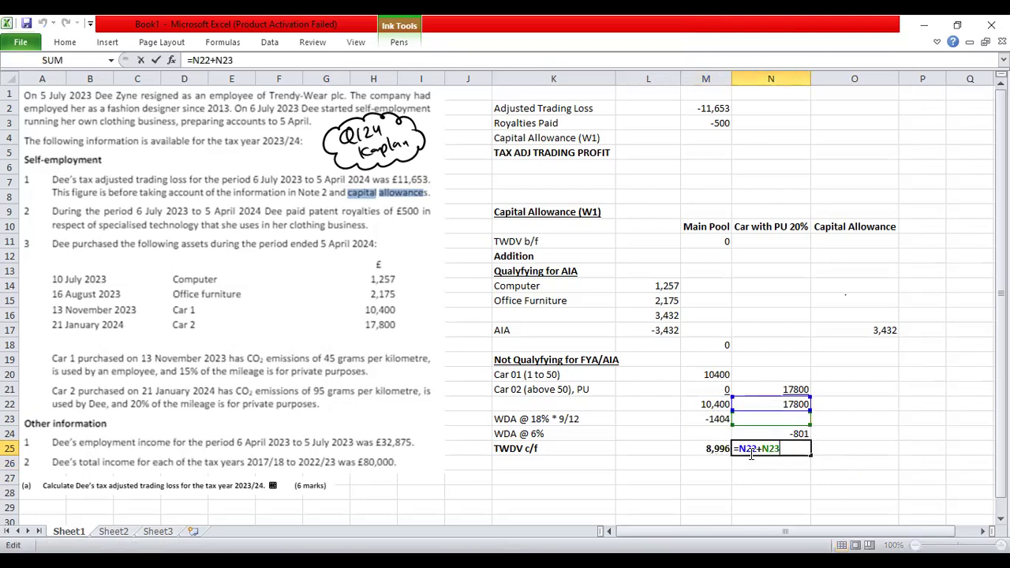
{"action": "key", "text": "Escape"}
{"action": "double_click", "coordinate": [751, 454]}
{"action": "type", "text": "+"}
{"action": "left_click", "coordinate": [803, 433]}
{"action": "key", "text": "Return"}
Step: Calculate the private-use car's TWDV c/f in N25 with the formula =N22+N24
{"action": "key", "text": "Up"}
{"action": "type", "text": "="}
{"action": "key", "text": "Up"}
{"action": "key", "text": "Up"}
{"action": "key", "text": "Up"}
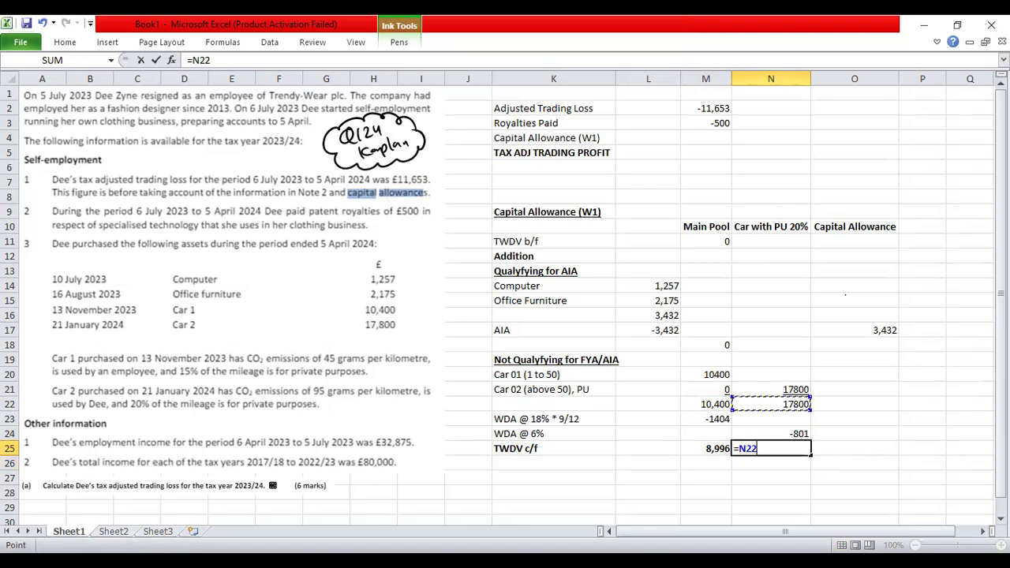
{"action": "type", "text": "+"}
{"action": "key", "text": "Up"}
{"action": "key", "text": "Return"}
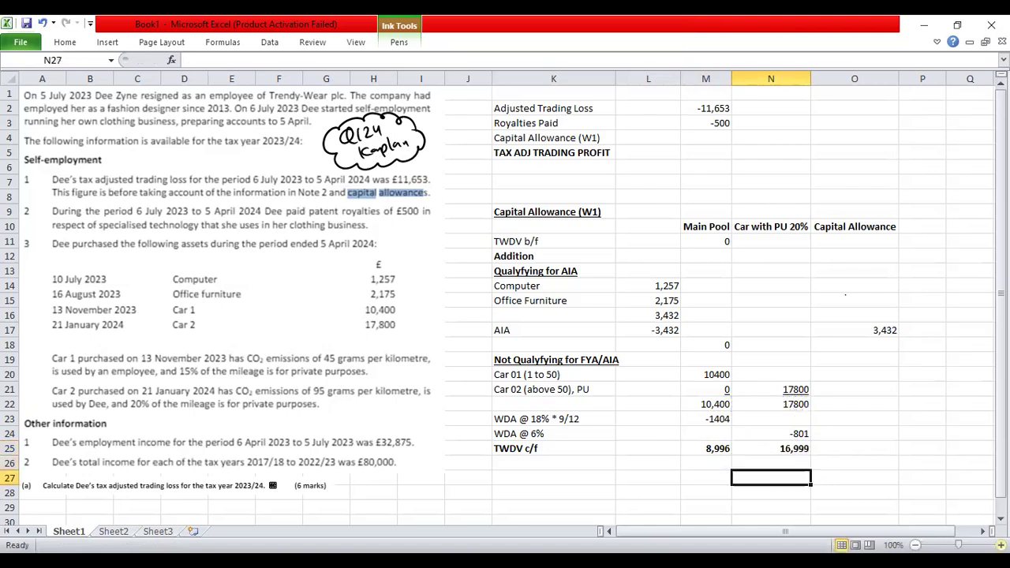
{"action": "key", "text": "Up"}
{"action": "type", "text": "="}
{"action": "key", "text": "Up"}
{"action": "key", "text": "Up"}
{"action": "key", "text": "Up"}
{"action": "type", "text": "+"}
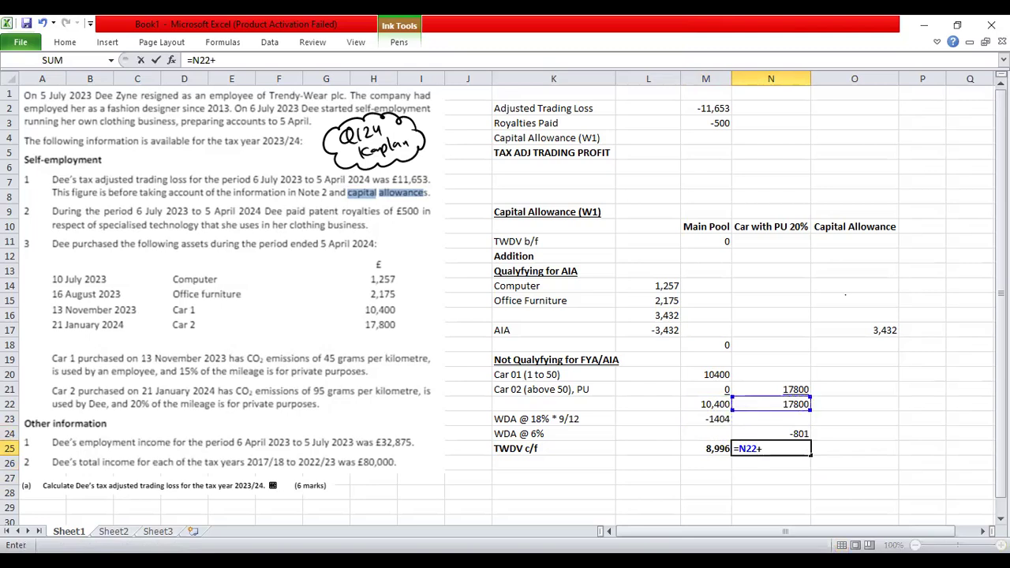
{"action": "key", "text": "Up"}
{"action": "key", "text": "Return"}
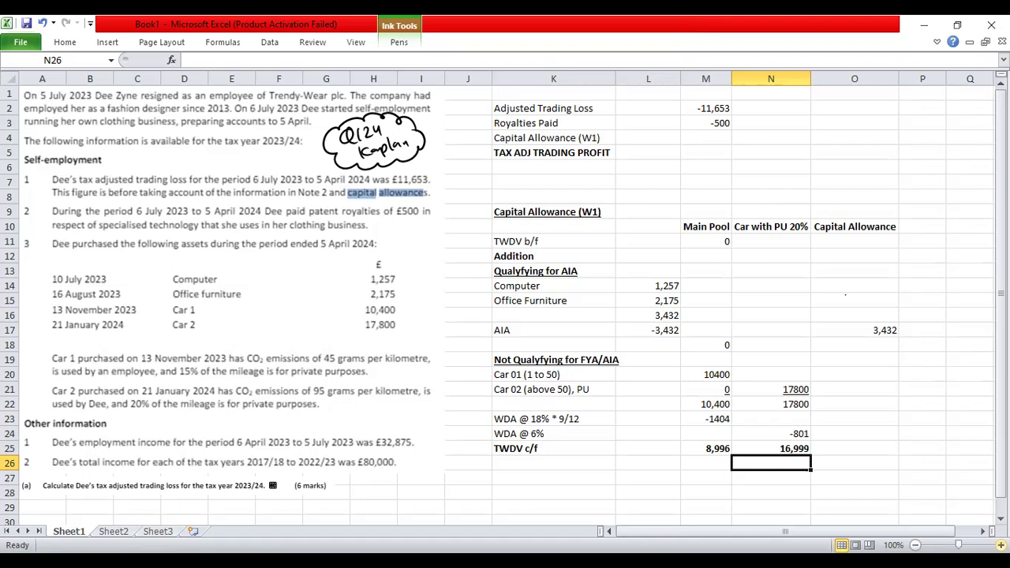
Step: Bring the Main Pool WDA into the Capital Allowance column at O23 with the formula =M23
{"action": "left_click", "coordinate": [854, 419]}
{"action": "type", "text": "="}
{"action": "key", "text": "Left"}
{"action": "key", "text": "Left"}
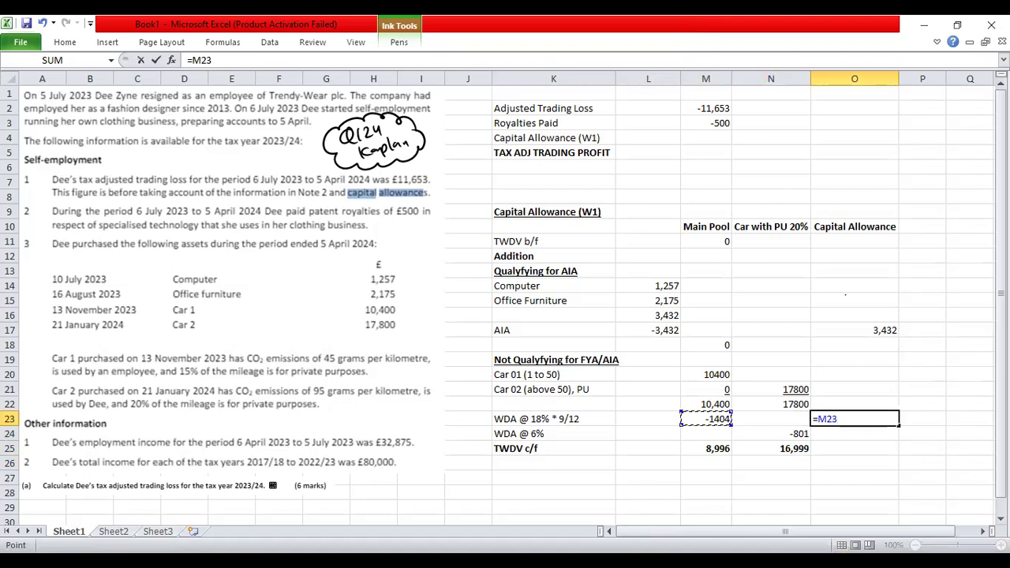
{"action": "key", "text": "Return"}
Step: Calculate the business-use share of the private-use car's WDA in O24 with the formula =N24*80/100
{"action": "type", "text": "="}
{"action": "key", "text": "Left"}
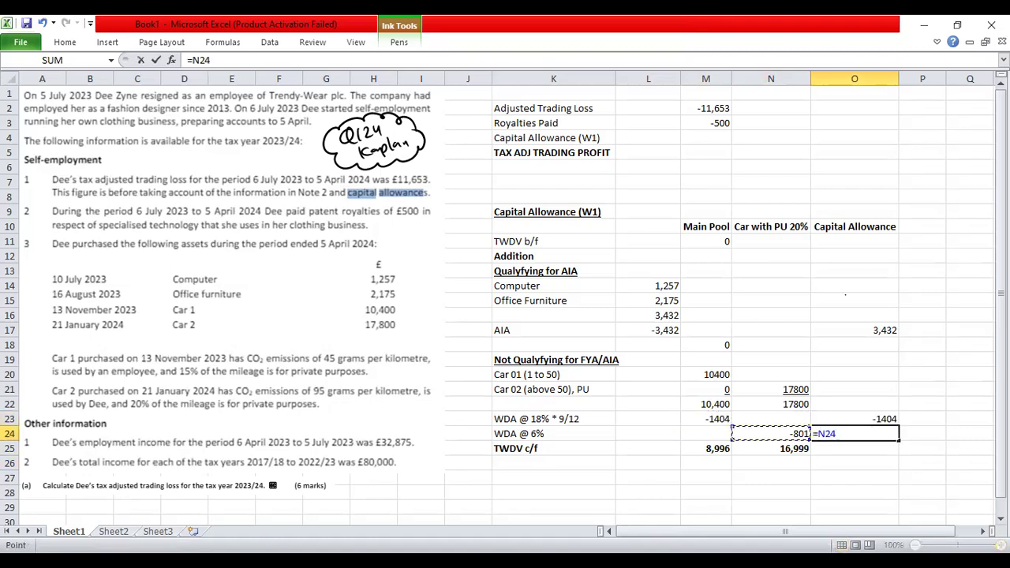
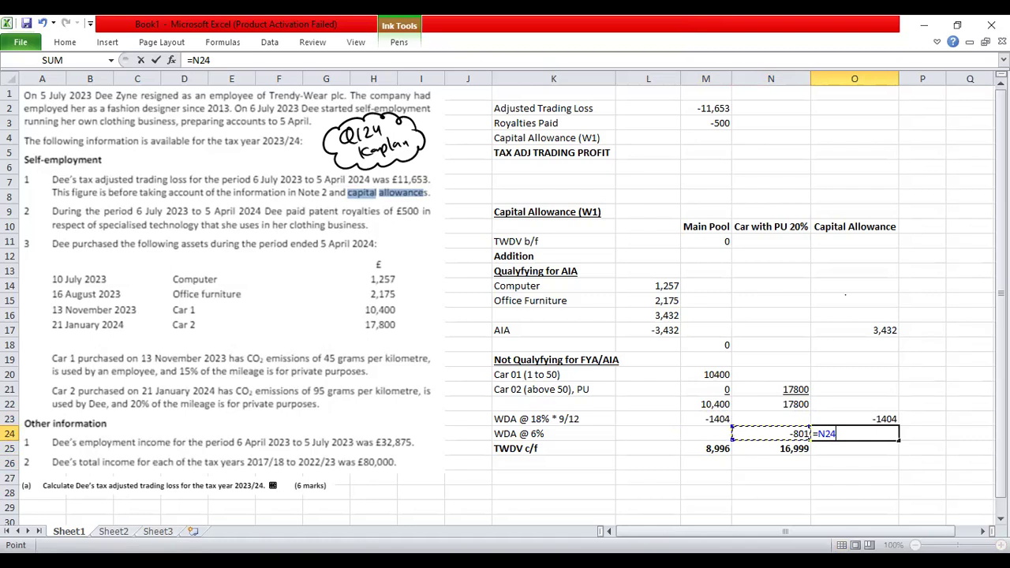
{"action": "type", "text": "8"}
{"action": "key", "text": "BackSpace"}
{"action": "type", "text": "*80/"}
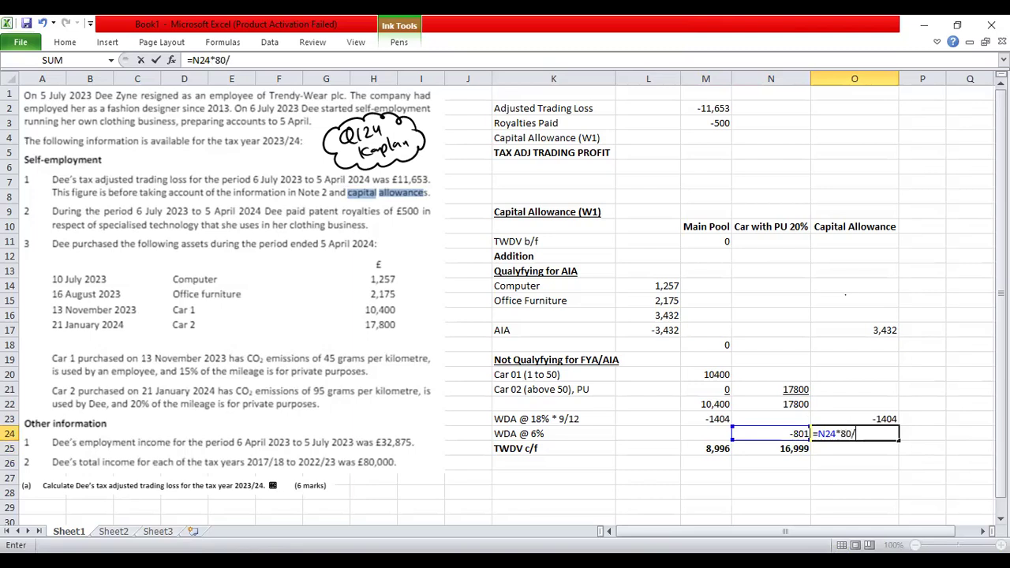
{"action": "type", "text": "100"}
{"action": "key", "text": "Return"}
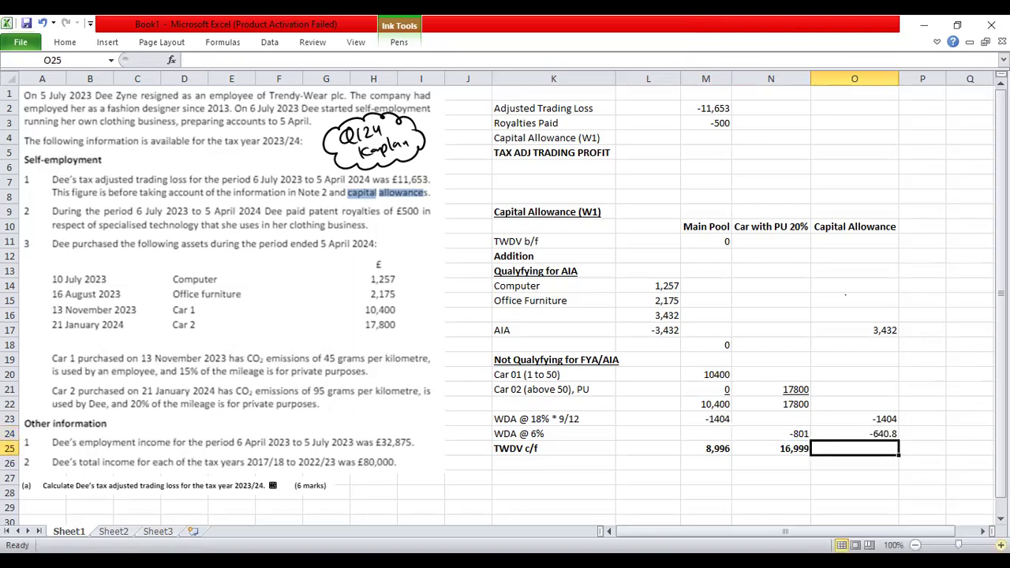
Step: Try adjusting the number format of the private-use car's allowance in O24, showing two decimal places
{"action": "key", "text": "Up"}
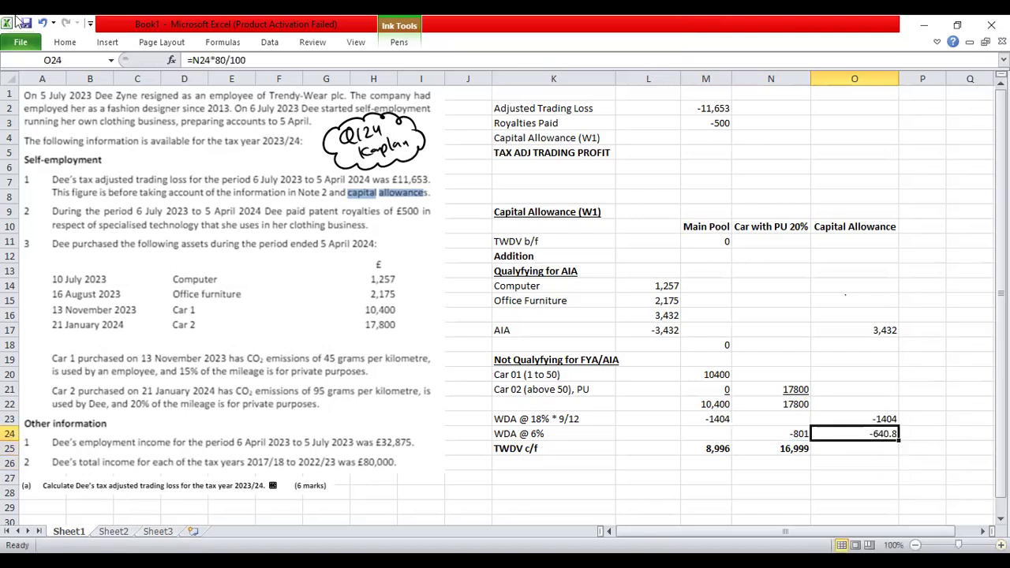
{"action": "left_click", "coordinate": [52, 43]}
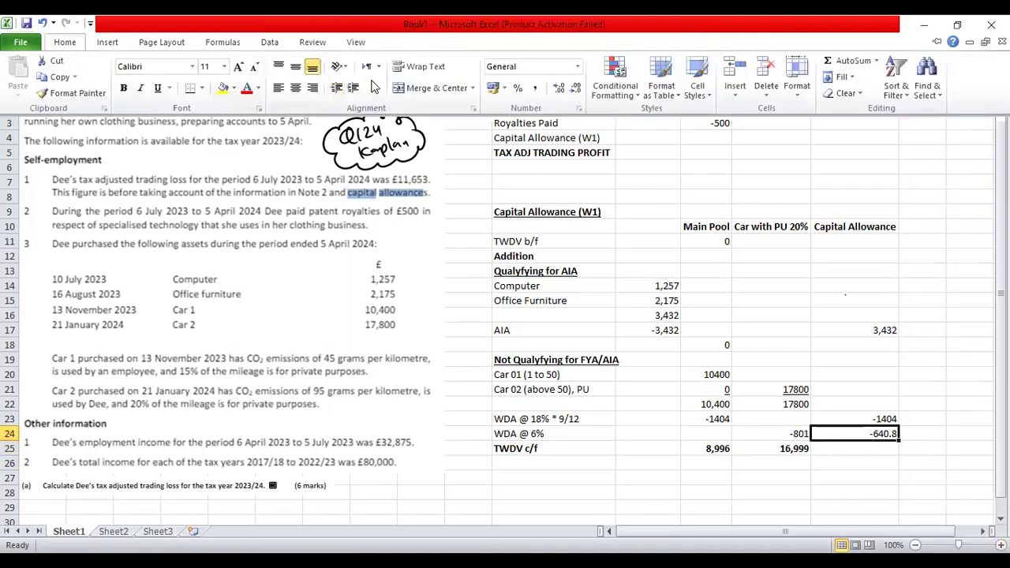
{"action": "left_click", "coordinate": [559, 87]}
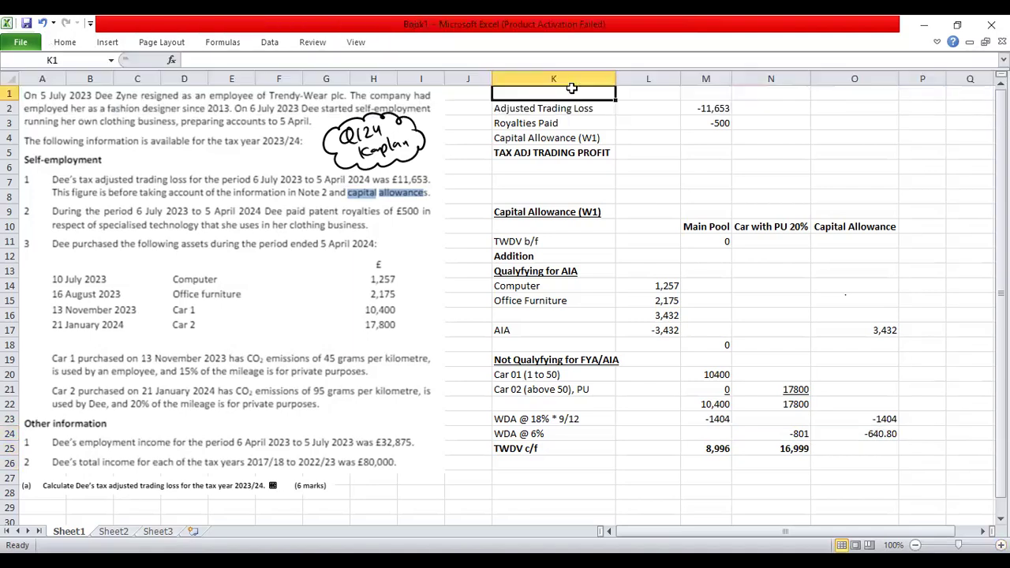
{"action": "left_click", "coordinate": [71, 43]}
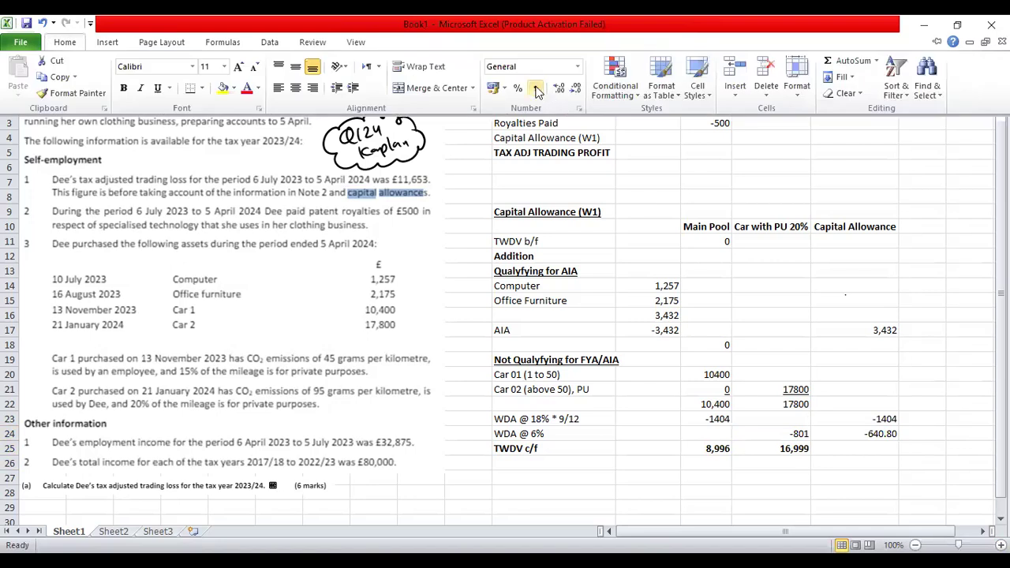
{"action": "left_click", "coordinate": [536, 89]}
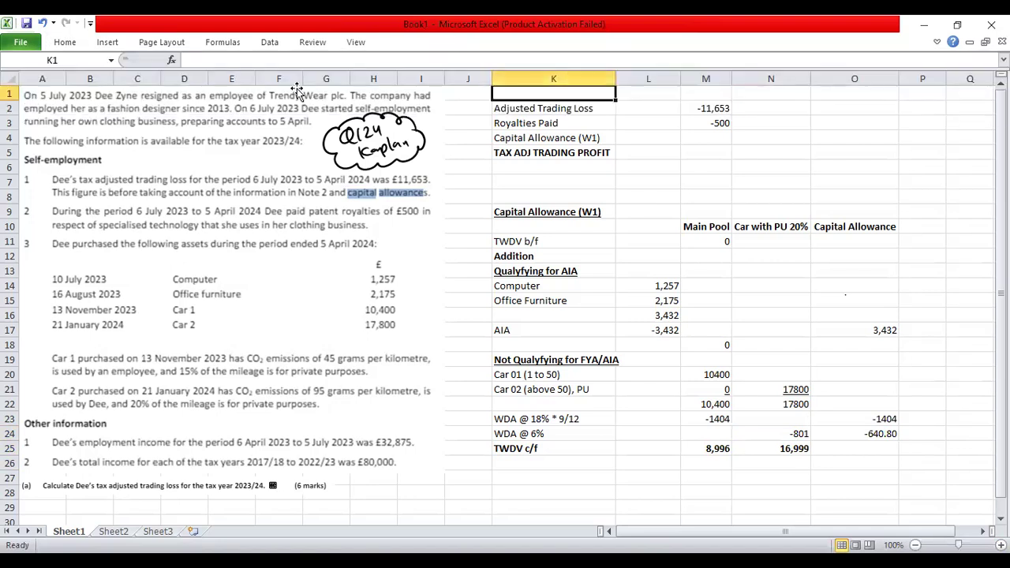
{"action": "left_click", "coordinate": [60, 42]}
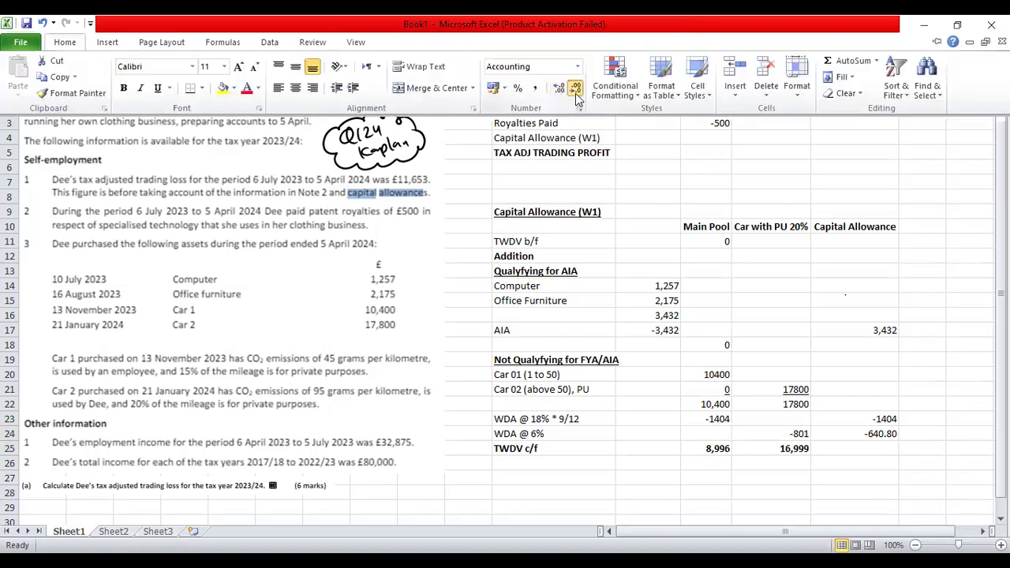
Step: Format the Capital Allowance column cells O16 to O26 in comma style without decimals
{"action": "left_click_drag", "start_coordinate": [856, 419], "coordinate": [860, 434]}
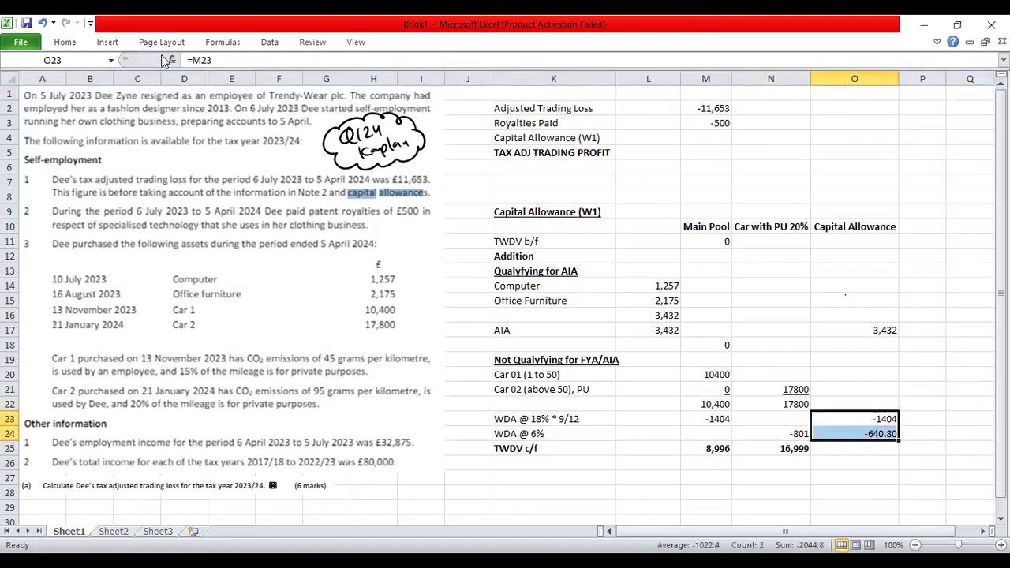
{"action": "left_click", "coordinate": [66, 45]}
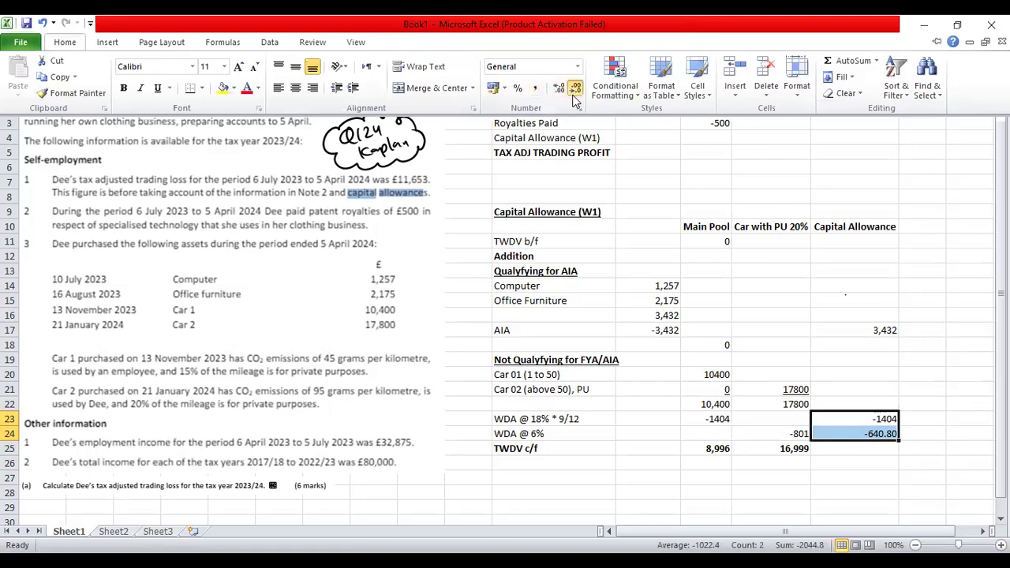
{"action": "left_click_drag", "start_coordinate": [852, 318], "coordinate": [867, 466]}
{"action": "double_click", "coordinate": [65, 41]}
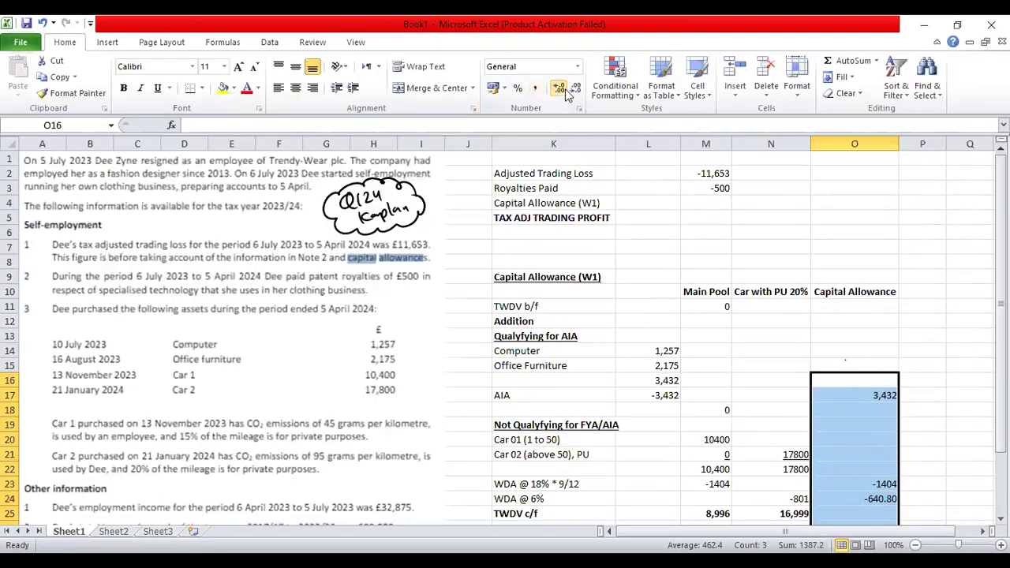
{"action": "left_click", "coordinate": [535, 89]}
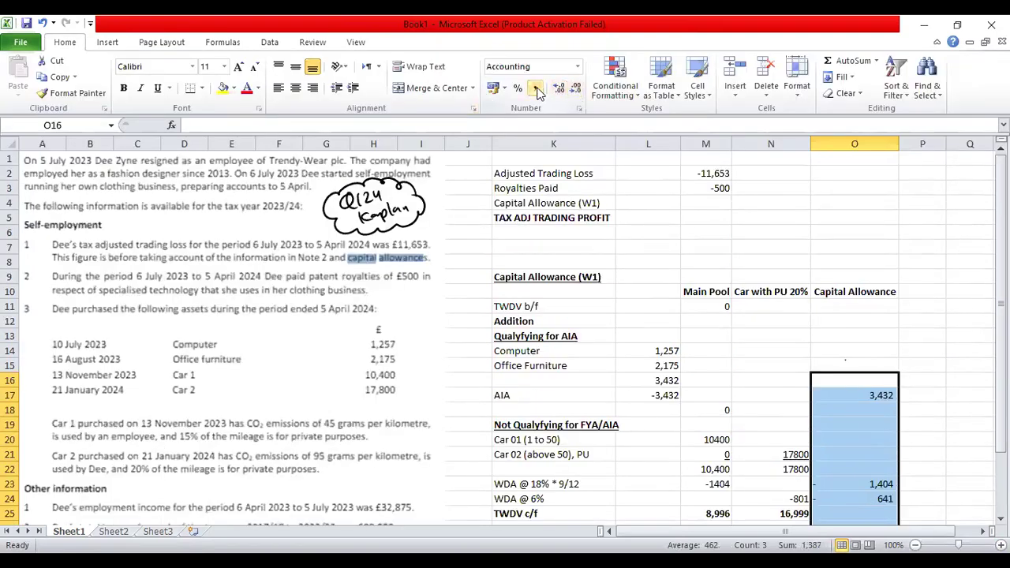
{"action": "left_click", "coordinate": [876, 379]}
{"action": "scroll", "coordinate": [879, 366], "scroll_direction": "down", "scroll_amount": 3}
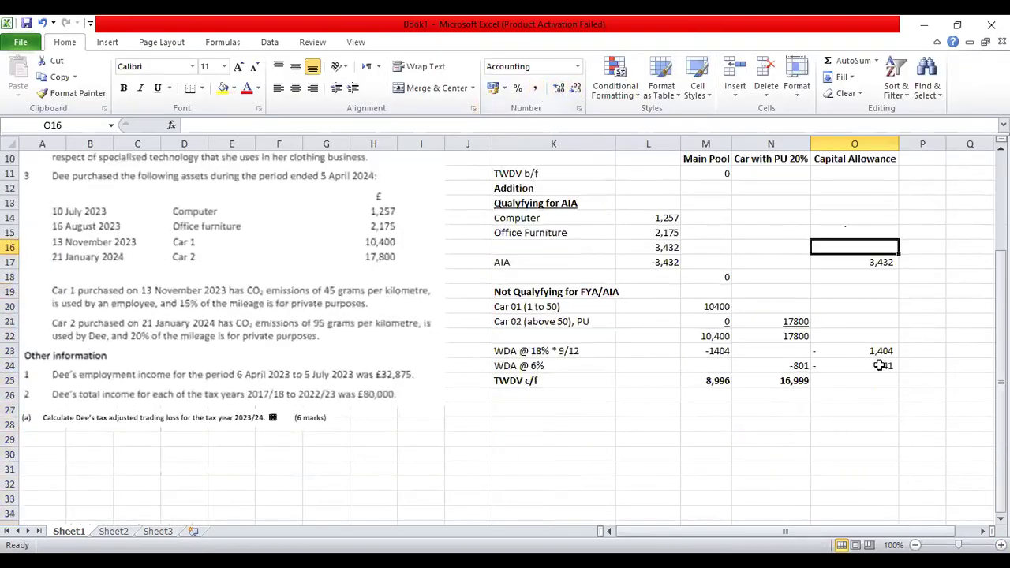
{"action": "double_click", "coordinate": [67, 42]}
Step: Total the AIA and both WDAs in O26 with the formula =O17+O23+O24
{"action": "scroll", "coordinate": [835, 427], "scroll_direction": "up", "scroll_amount": 2}
{"action": "left_click", "coordinate": [827, 419]}
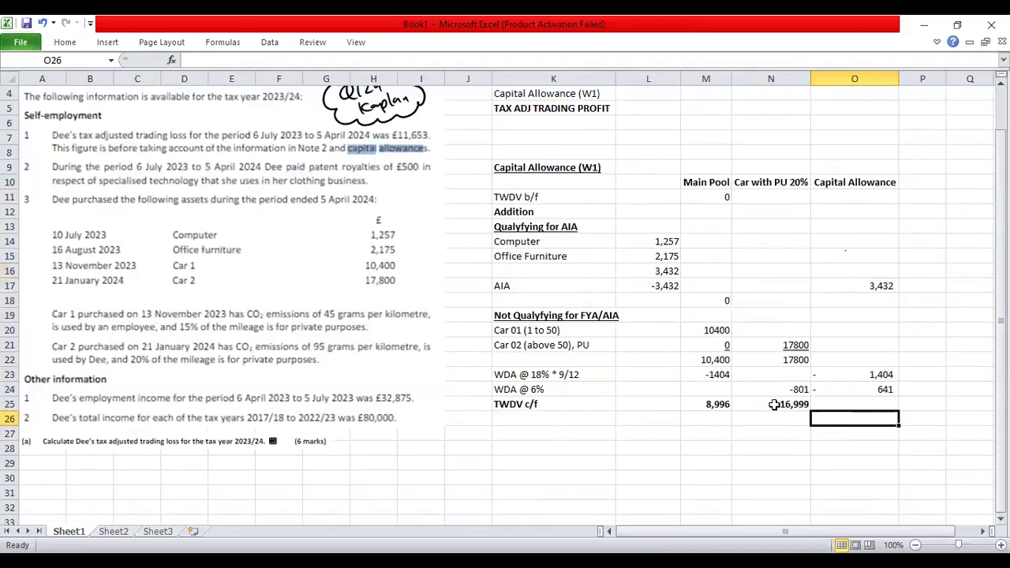
{"action": "left_click_drag", "start_coordinate": [714, 402], "coordinate": [773, 404]}
{"action": "left_click", "coordinate": [880, 422]}
{"action": "left_click", "coordinate": [737, 418]}
{"action": "left_click", "coordinate": [869, 415]}
{"action": "type", "text": "="}
{"action": "key", "text": "Up"}
{"action": "key", "text": "Up"}
{"action": "key", "text": "Up"}
{"action": "key", "text": "Up"}
{"action": "key", "text": "Up"}
{"action": "key", "text": "Up"}
{"action": "key", "text": "Up"}
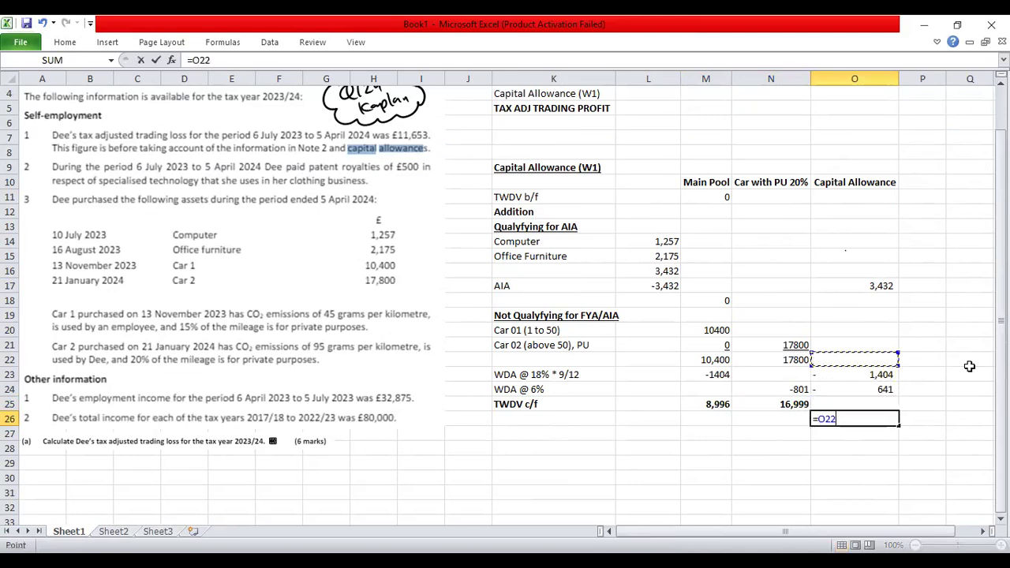
{"action": "key", "text": "Up"}
{"action": "key", "text": "Up"}
{"action": "type", "text": "+"}
{"action": "key", "text": "Up"}
{"action": "key", "text": "Up"}
{"action": "key", "text": "Up"}
{"action": "type", "text": "_+"}
{"action": "key", "text": "BackSpace"}
{"action": "key", "text": "BackSpace"}
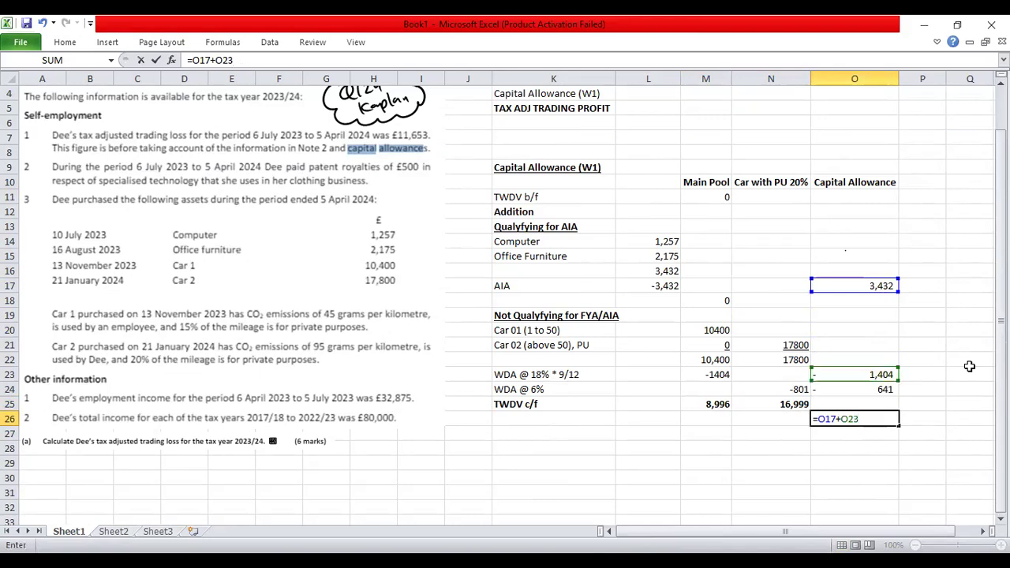
{"action": "type", "text": "+"}
{"action": "key", "text": "Up"}
{"action": "key", "text": "Up"}
{"action": "key", "text": "Return"}
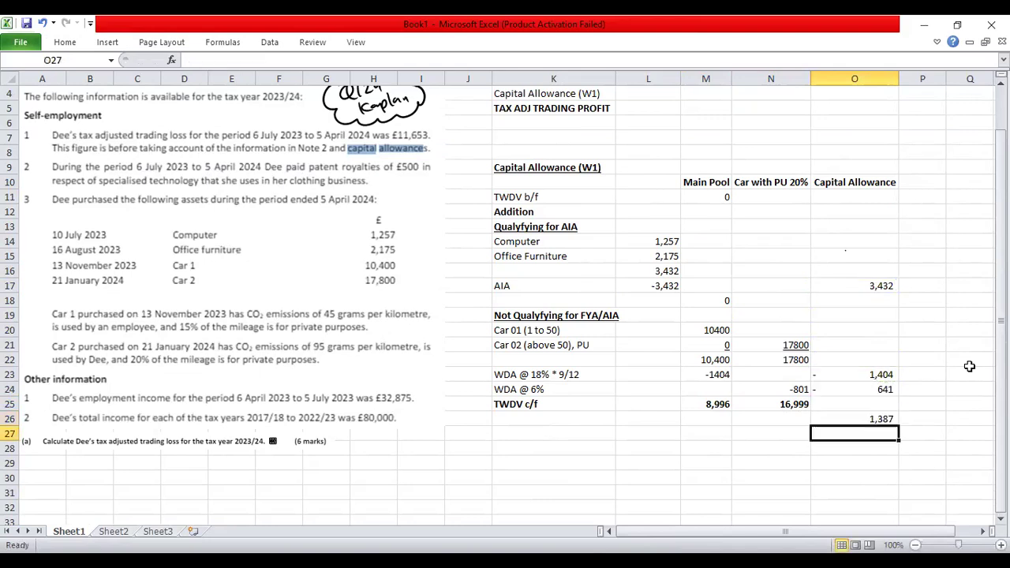
Step: Label the total in N26 as Capital Allowance and widen column N to fit the text
{"action": "key", "text": "Up"}
{"action": "key", "text": "Left"}
{"action": "type", "text": "Cap"}
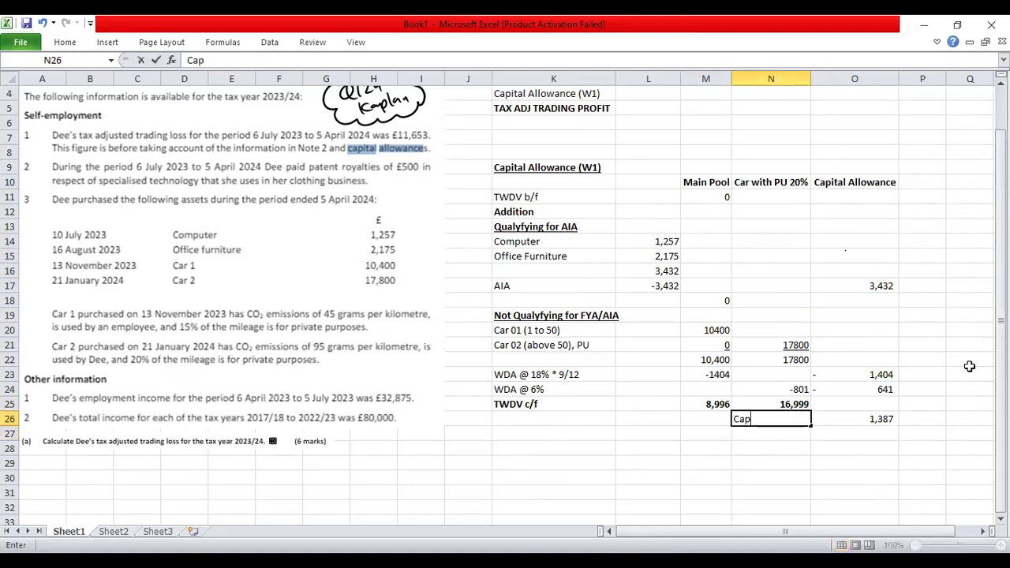
{"action": "type", "text": "ital Allowance"}
{"action": "key", "text": "Return"}
{"action": "key", "text": "Up"}
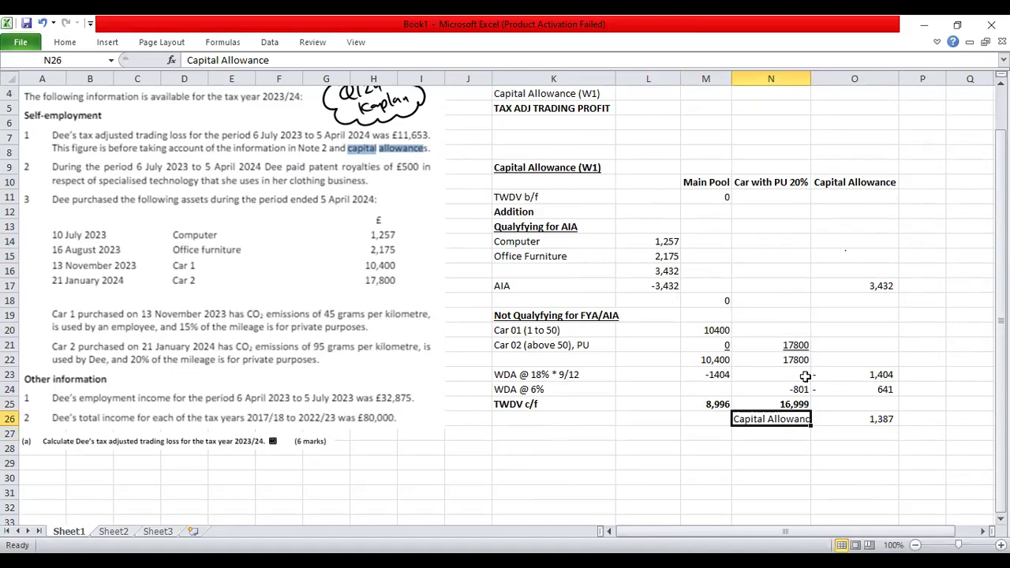
{"action": "double_click", "coordinate": [810, 78]}
{"action": "left_click", "coordinate": [836, 417]}
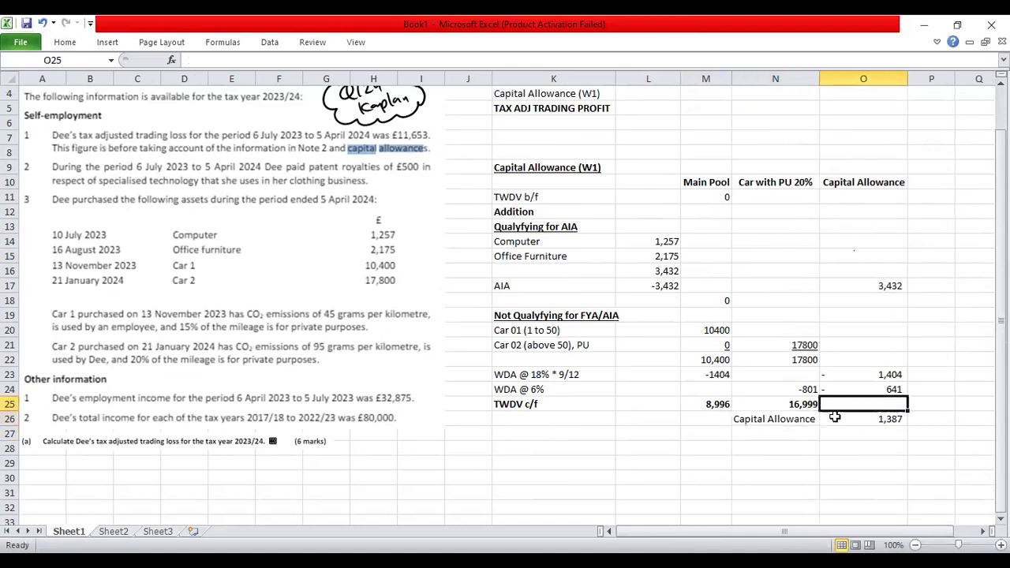
Step: Enter -1387 as the Capital Allowance (W1) deduction in M4
{"action": "scroll", "coordinate": [631, 125], "scroll_direction": "up", "scroll_amount": 1}
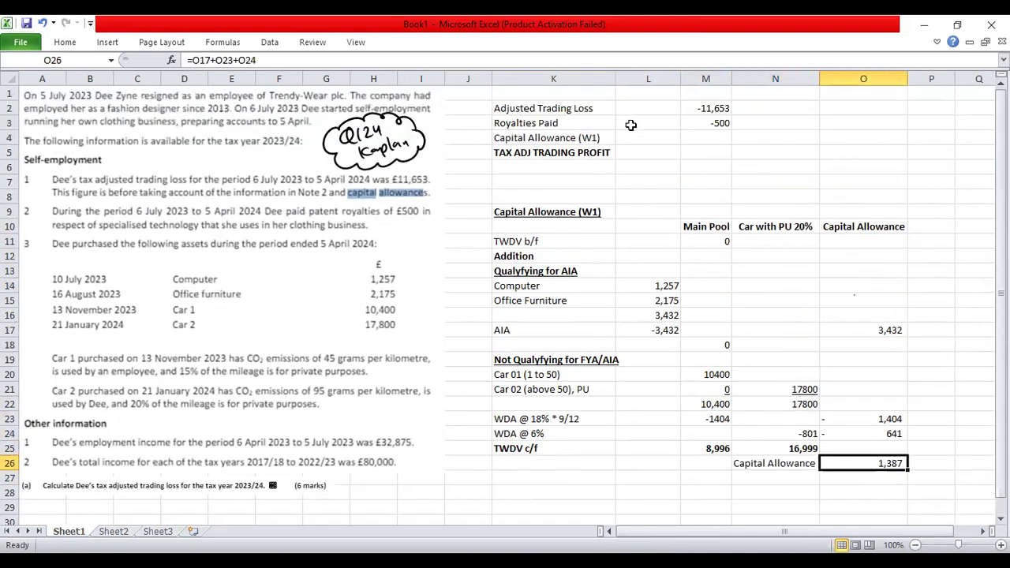
{"action": "left_click", "coordinate": [721, 138]}
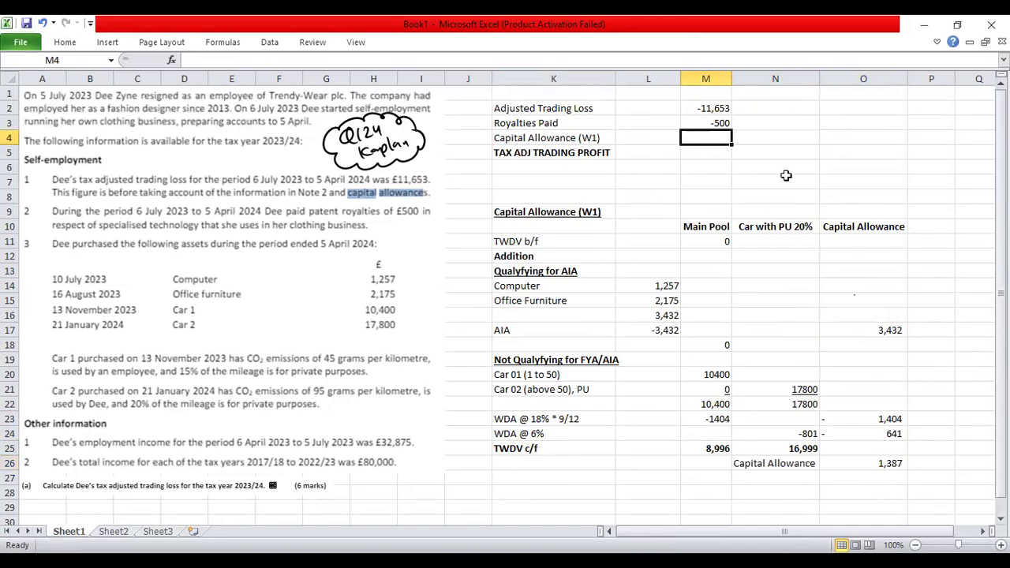
{"action": "type", "text": "-1"}
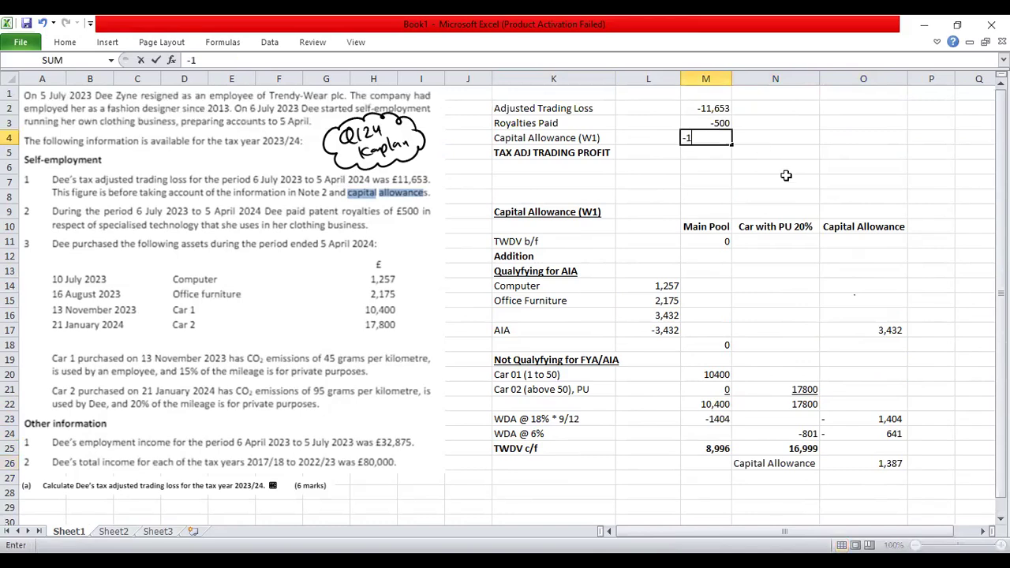
{"action": "type", "text": "387"}
{"action": "key", "text": "Return"}
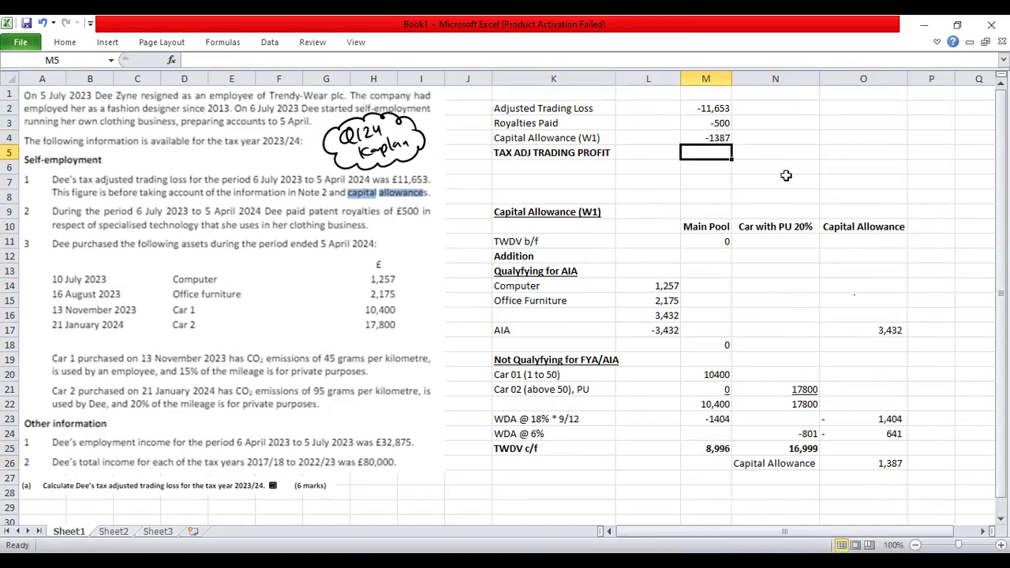
Step: Review the trading loss, royalties and capital allowance figures in M2:M4 together
{"action": "key", "text": "Left"}
{"action": "key", "text": "Left"}
{"action": "key", "text": "Right"}
{"action": "key", "text": "Right"}
{"action": "key", "text": "Up"}
{"action": "key", "text": "Up"}
{"action": "key", "text": "Up"}
{"action": "key", "text": "Down"}
{"action": "key", "text": "Down"}
{"action": "key", "text": "Down"}
{"action": "key", "text": "Up"}
{"action": "key", "text": "Up"}
{"action": "key", "text": "Up"}
{"action": "key", "text": "shift+Down"}
{"action": "key", "text": "shift+Down"}
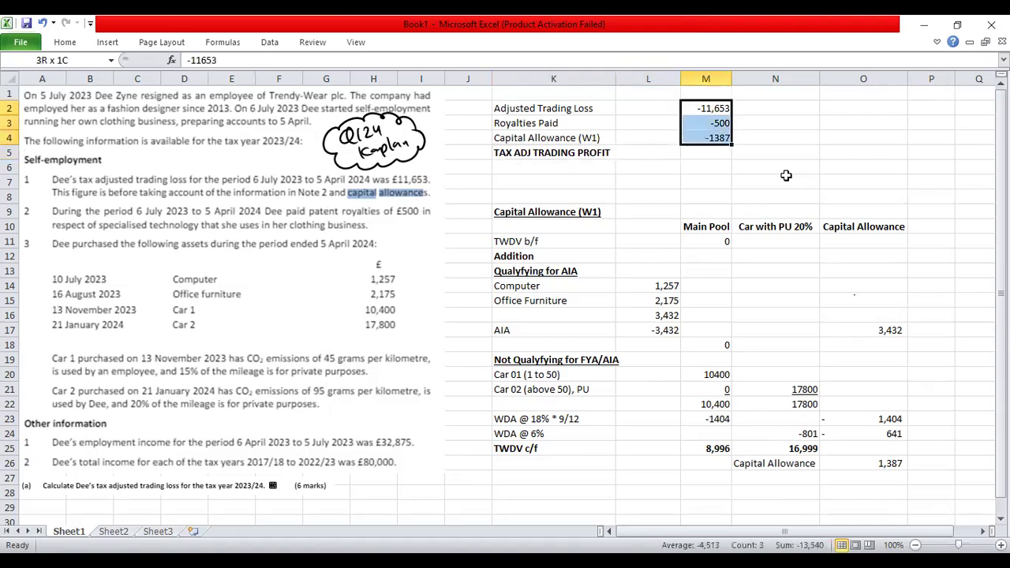
{"action": "key", "text": "Down"}
{"action": "key", "text": "Down"}
{"action": "key", "text": "Down"}
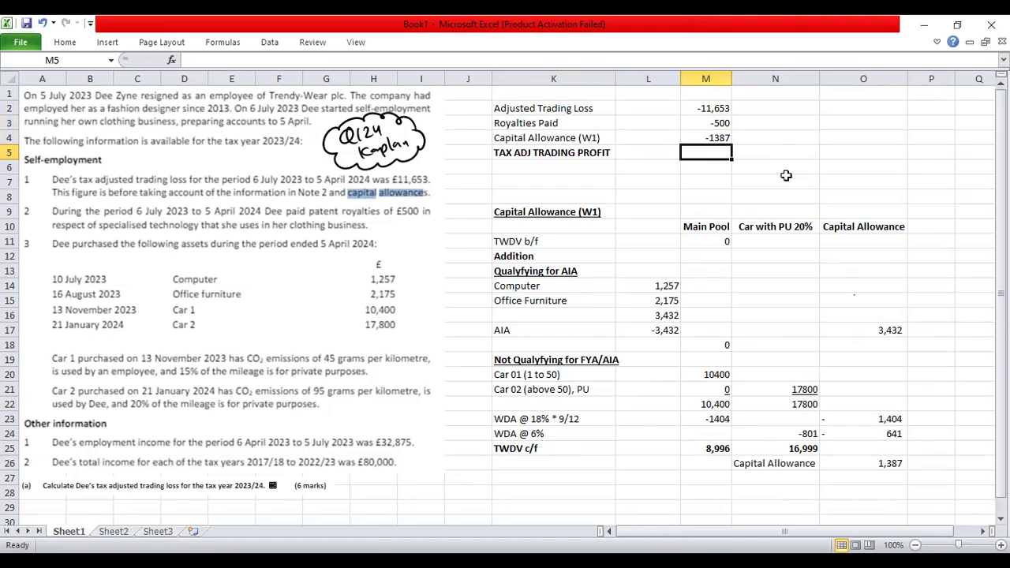
Step: Calculate the tax adjusted trading figure in M5 with the formula =SUM(M2:M4)
{"action": "type", "text": "=s"}
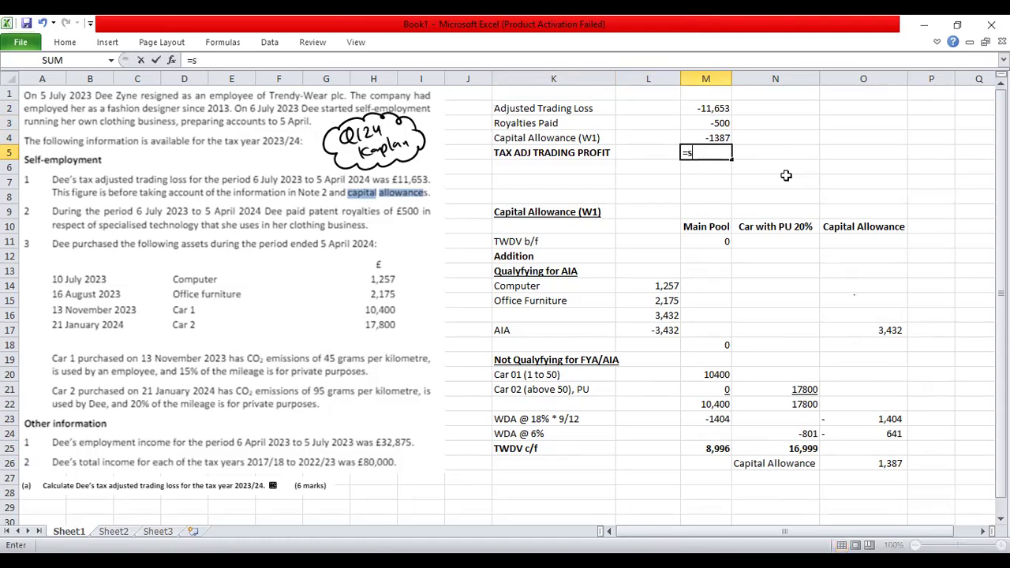
{"action": "type", "text": "um"}
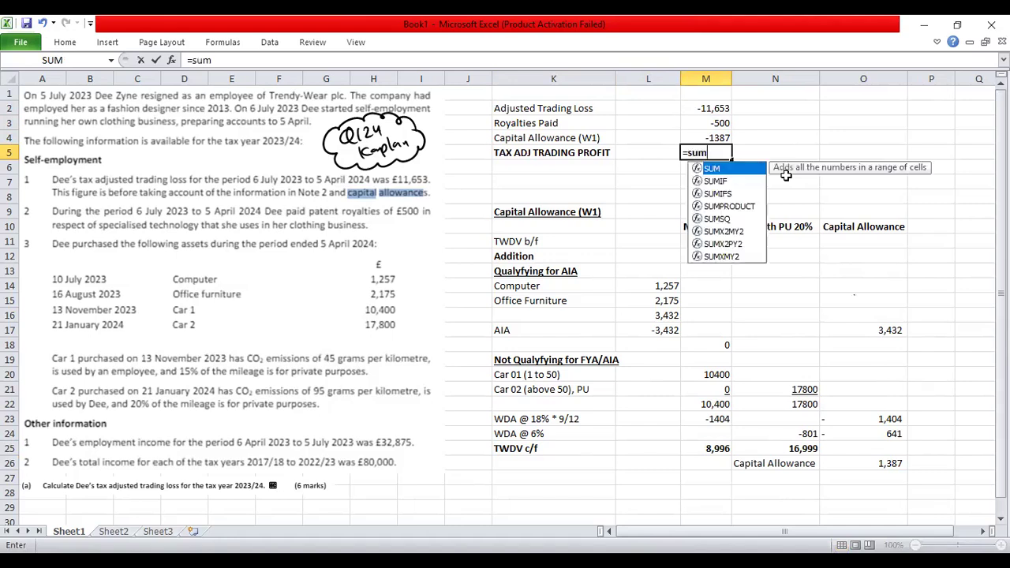
{"action": "type", "text": "("}
{"action": "left_click_drag", "start_coordinate": [707, 109], "coordinate": [711, 139]}
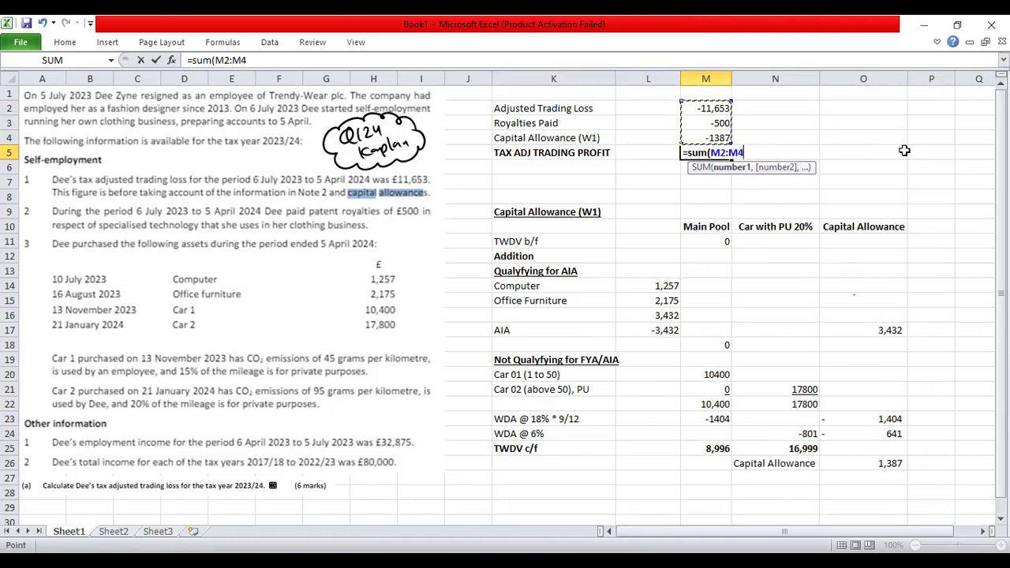
{"action": "key", "text": "Return"}
{"action": "key", "text": "Up"}
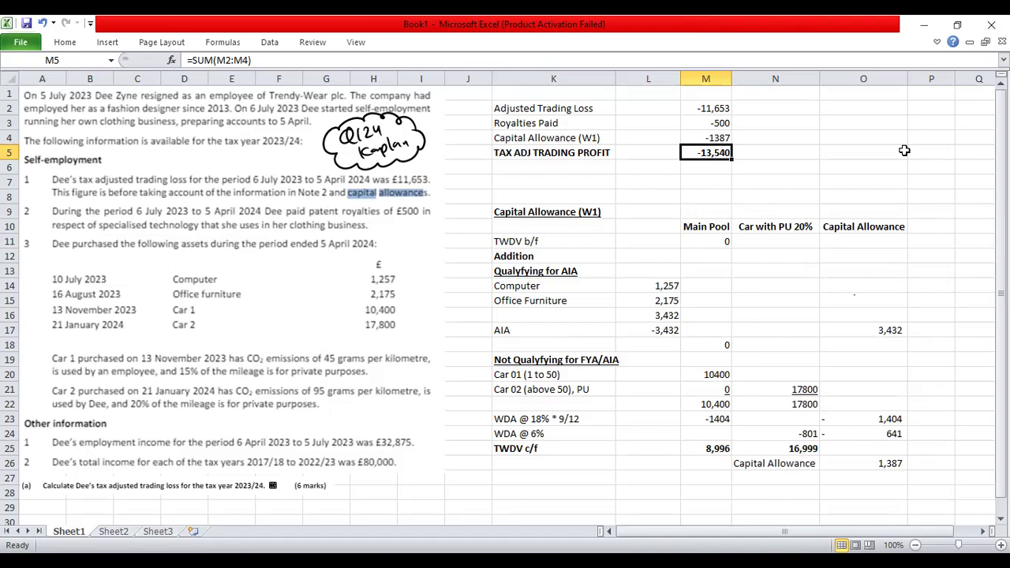
Step: Inspect the formulas behind the capital allowance total in O26 and the Main Pool WDA in O23
{"action": "left_click", "coordinate": [877, 449]}
{"action": "double_click", "coordinate": [881, 468]}
{"action": "key", "text": "Escape"}
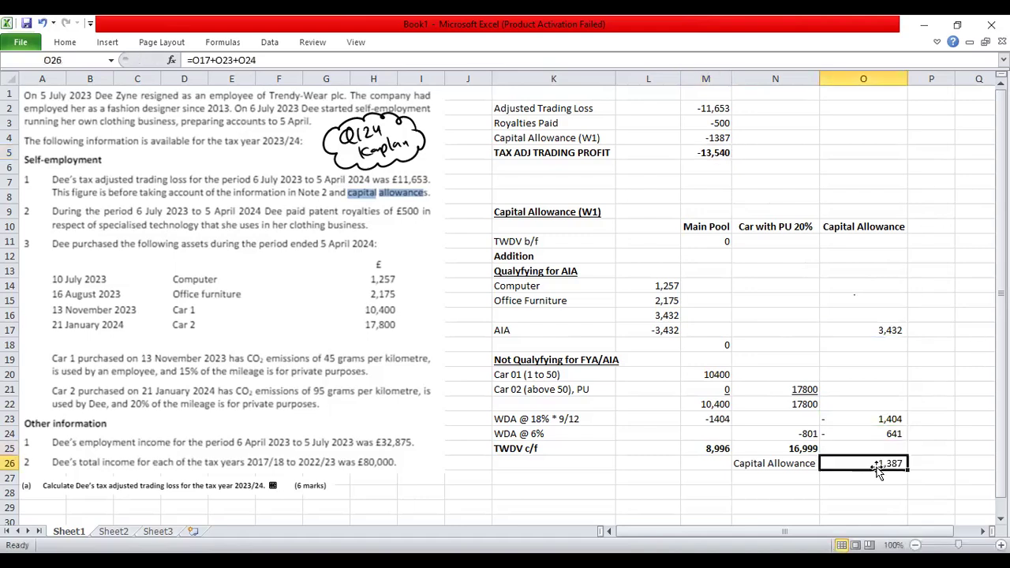
{"action": "left_click", "coordinate": [857, 410]}
{"action": "left_click", "coordinate": [857, 419]}
{"action": "double_click", "coordinate": [858, 419]}
{"action": "key", "text": "Escape"}
{"action": "left_click", "coordinate": [855, 478]}
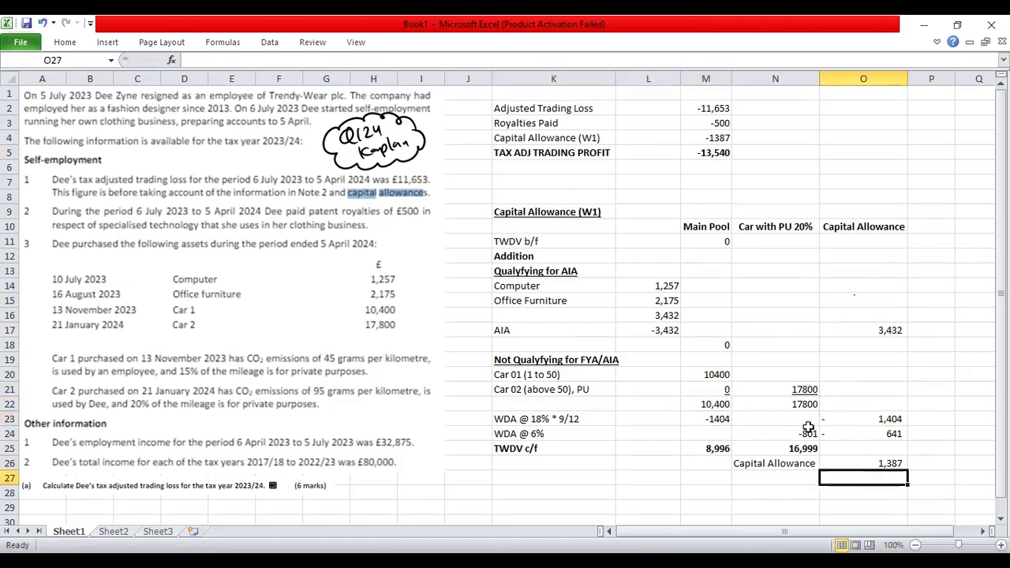
Step: Replace the formulas in O23 and O24 with the positive capital allowance amounts 1404 and 641
{"action": "left_click", "coordinate": [835, 420]}
{"action": "key", "text": "F2"}
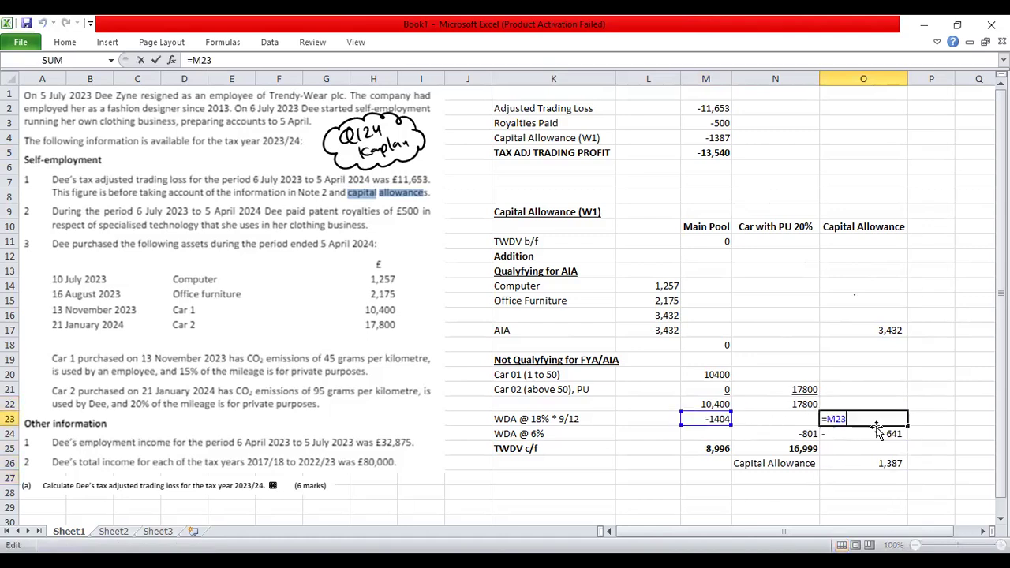
{"action": "key", "text": "Escape"}
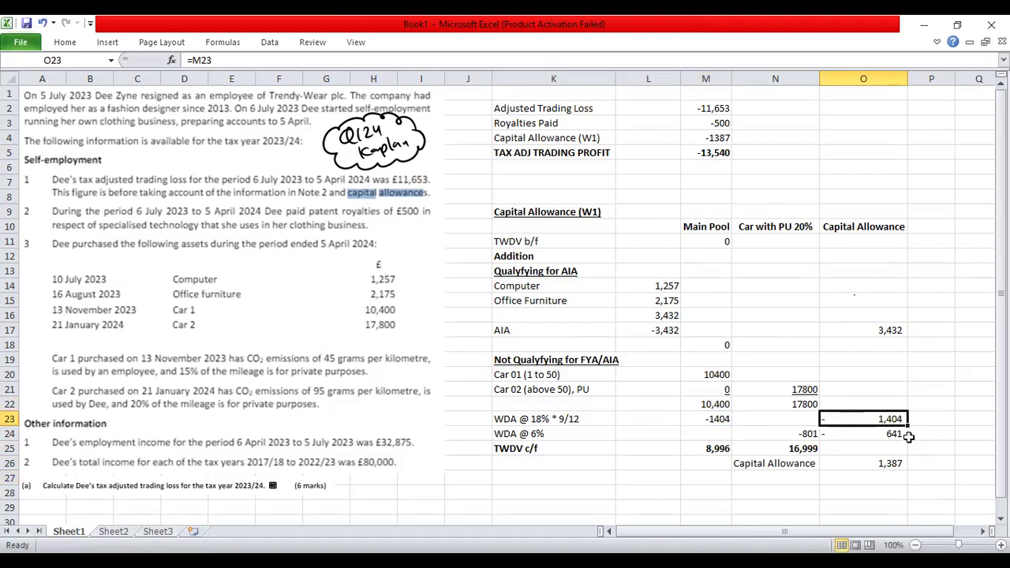
{"action": "type", "text": "1404"}
{"action": "key", "text": "Return"}
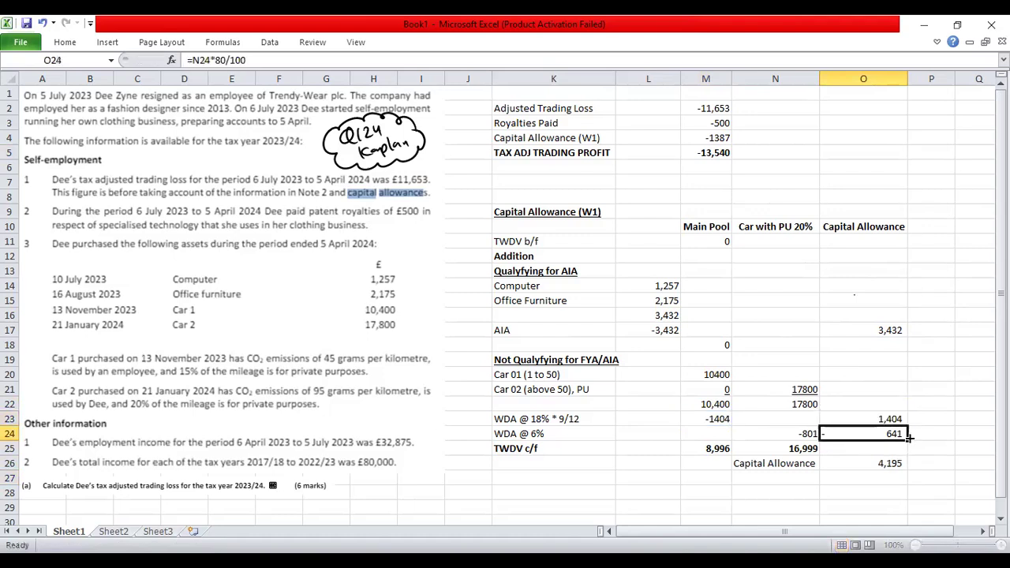
{"action": "type", "text": "641"}
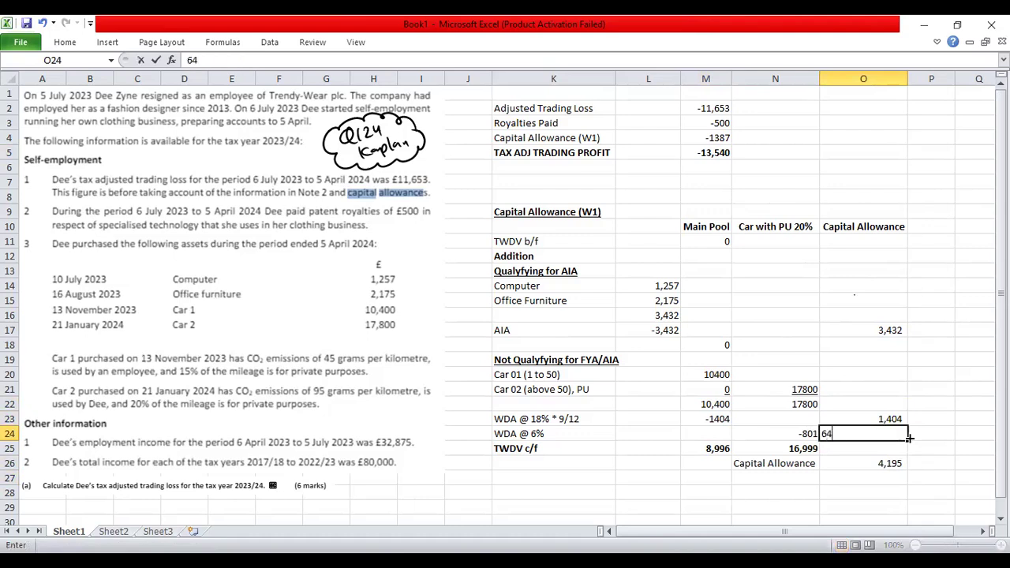
{"action": "key", "text": "Return"}
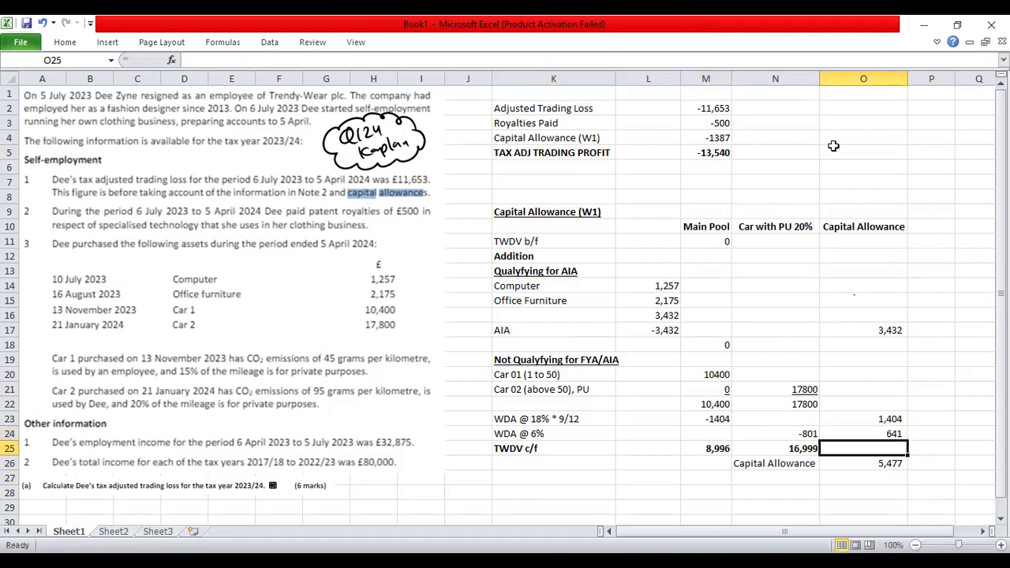
Step: Set the Capital Allowance (W1) deduction in M4 to -5477
{"action": "left_click", "coordinate": [729, 137]}
{"action": "type", "text": "-5"}
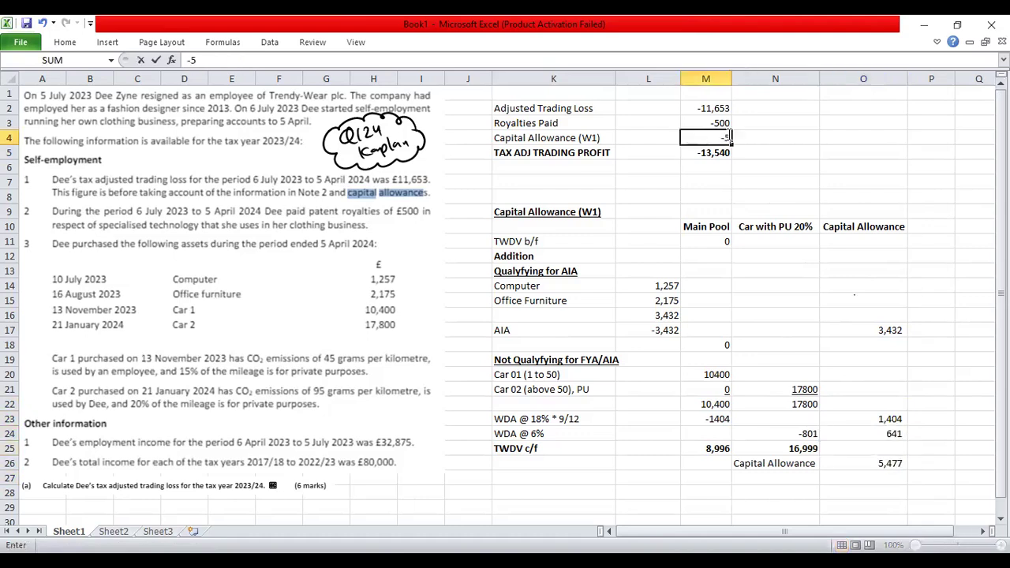
{"action": "type", "text": "477"}
{"action": "key", "text": "Return"}
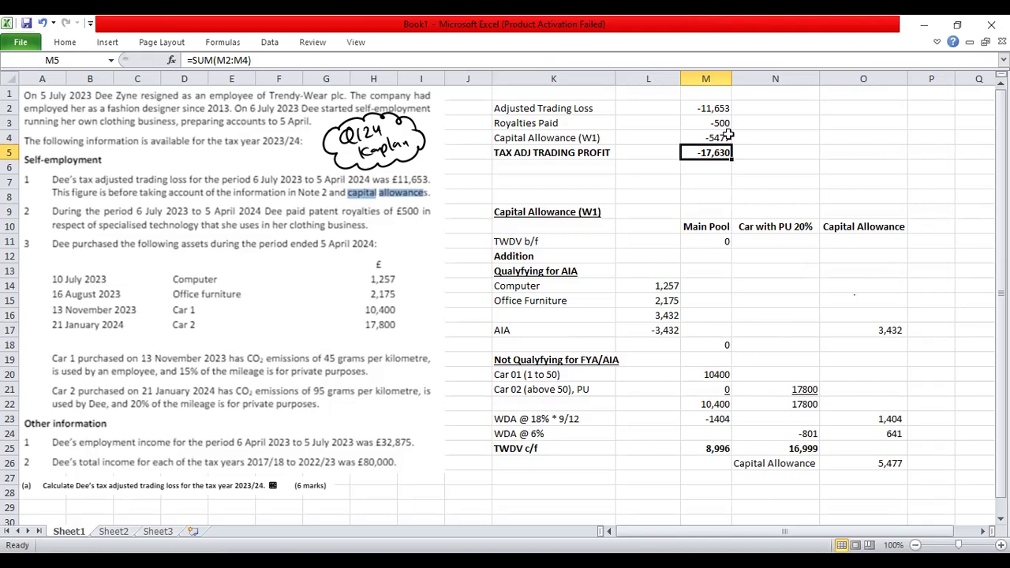
Step: Work out =6*1.8 in O5 as a scratch calculation and clear the cell
{"action": "key", "text": "Right"}
{"action": "key", "text": "Right"}
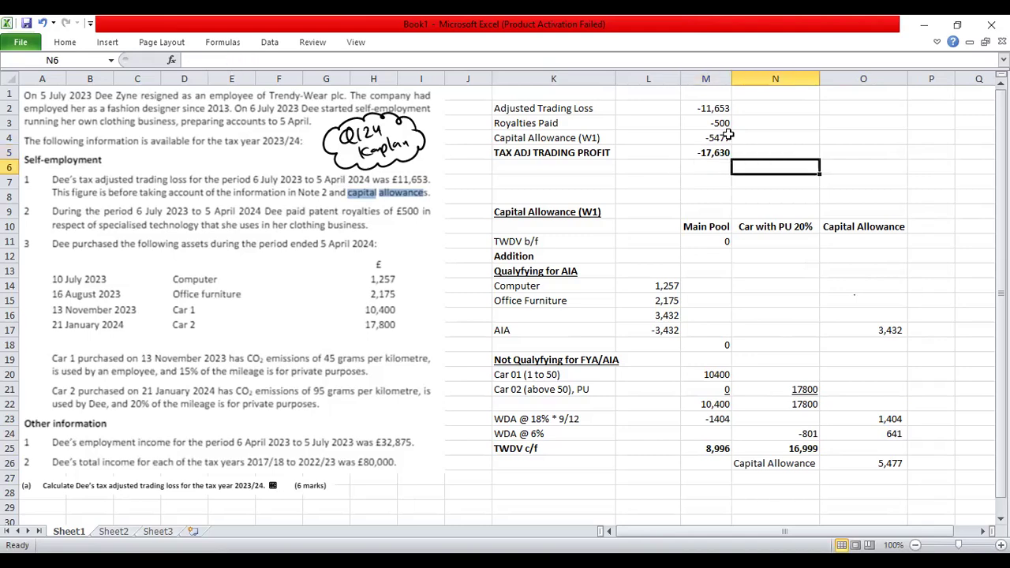
{"action": "type", "text": "=6*1.8"}
{"action": "key", "text": "Return"}
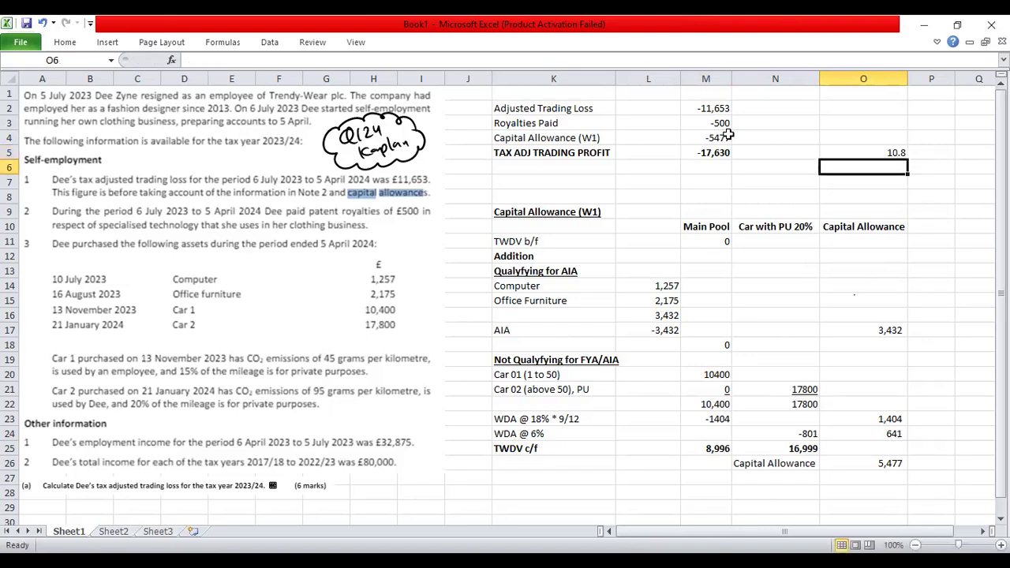
{"action": "key", "text": "Up"}
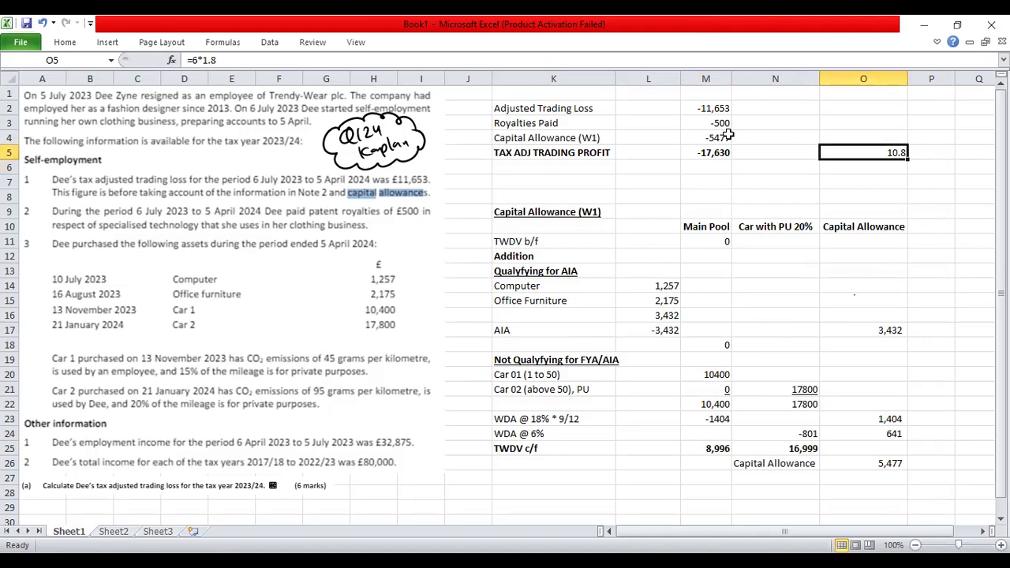
{"action": "key", "text": "Delete"}
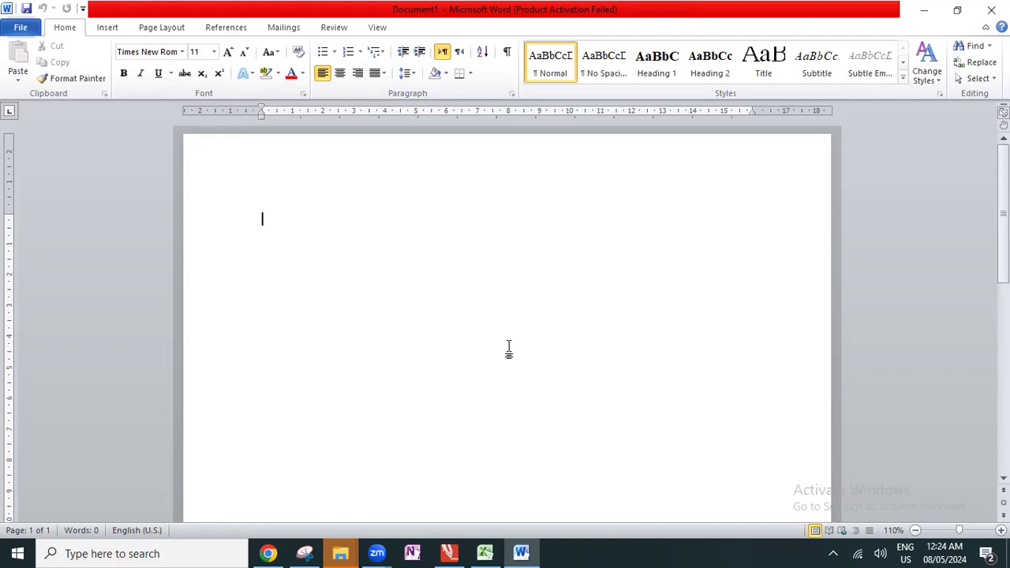
{"action": "key", "text": "alt+Tab"}
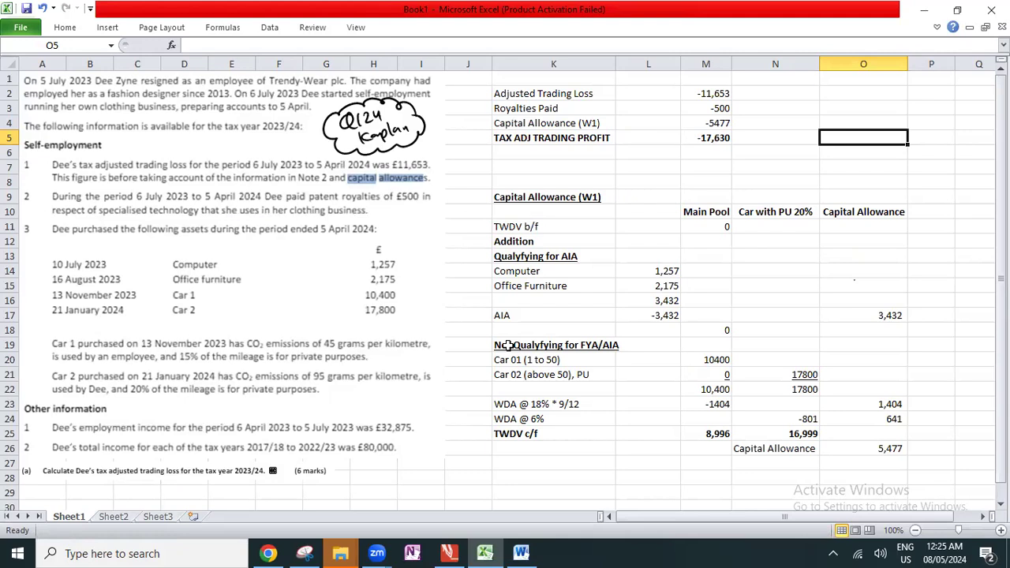
{"action": "key", "text": "alt+Tab"}
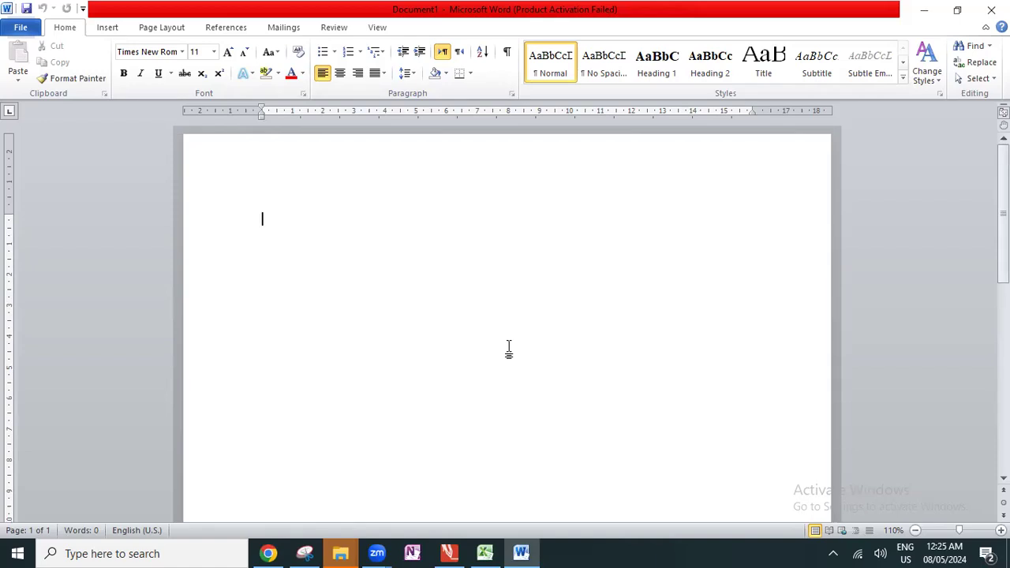
{"action": "key", "text": "alt+Tab"}
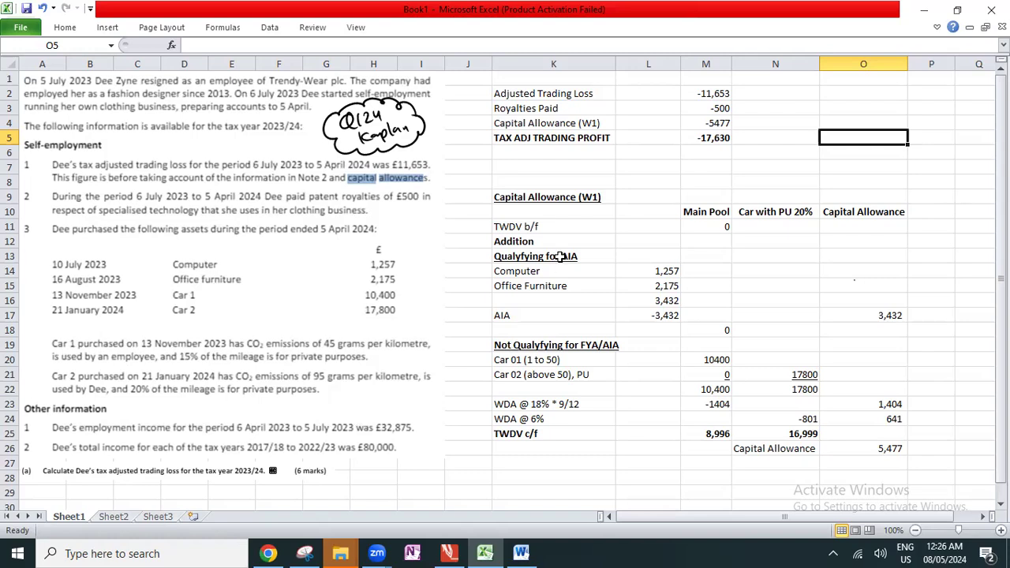
{"action": "left_click", "coordinate": [775, 315]}
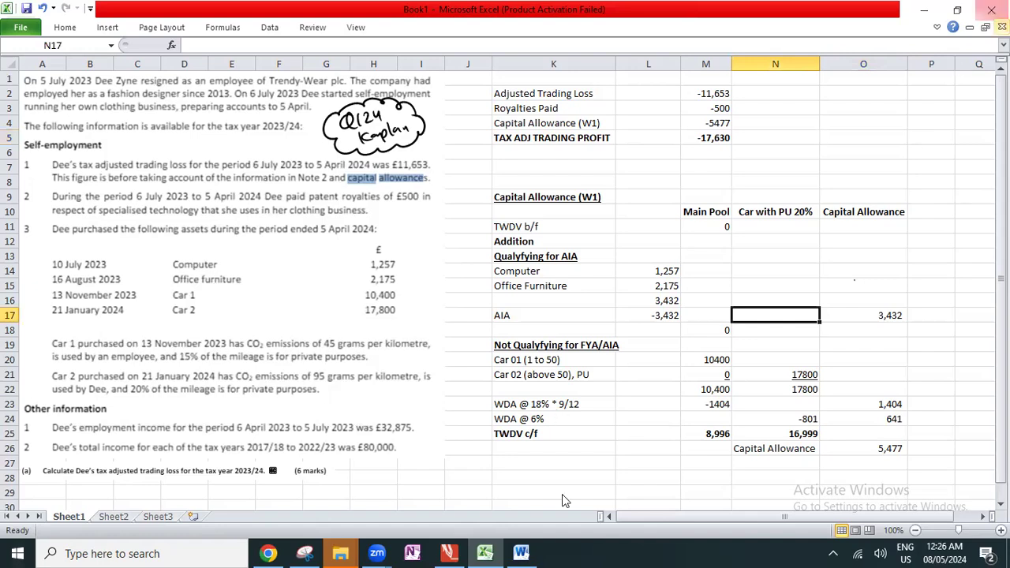
{"action": "left_click", "coordinate": [771, 518]}
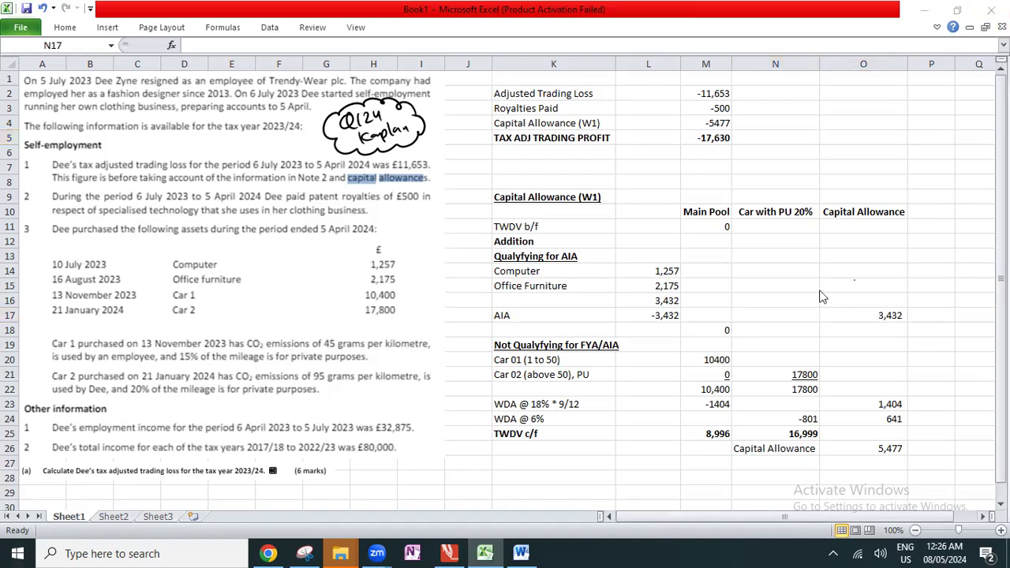